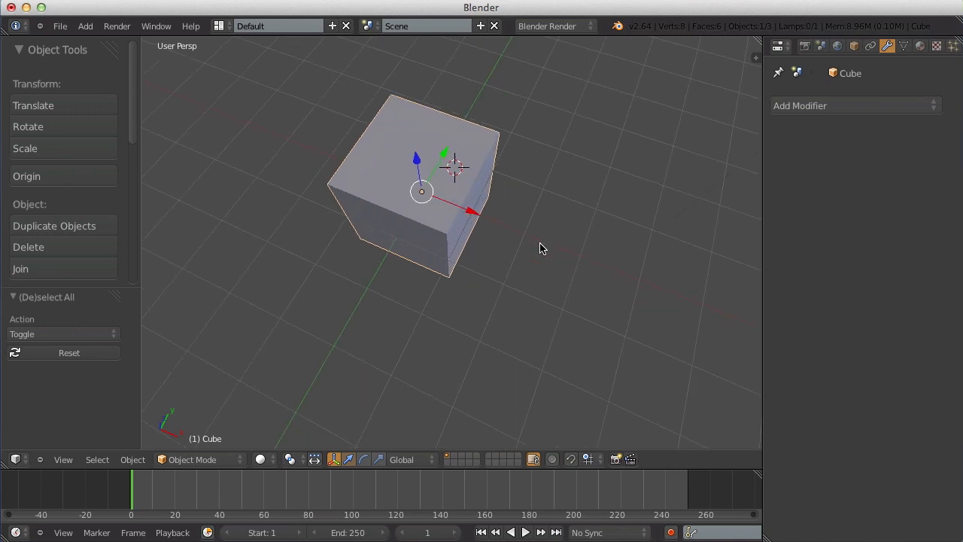
- Add a Subdivision Surface modifier to the cube
scroll(539, 256, "down", 3)
middle_click_drag(540, 258, 443, 256)
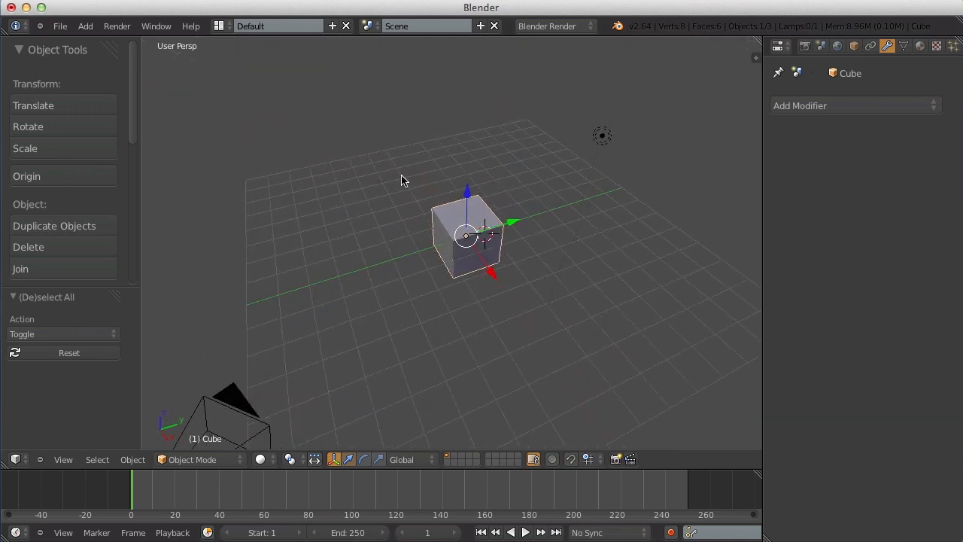
middle_click_drag(559, 238, 692, 207)
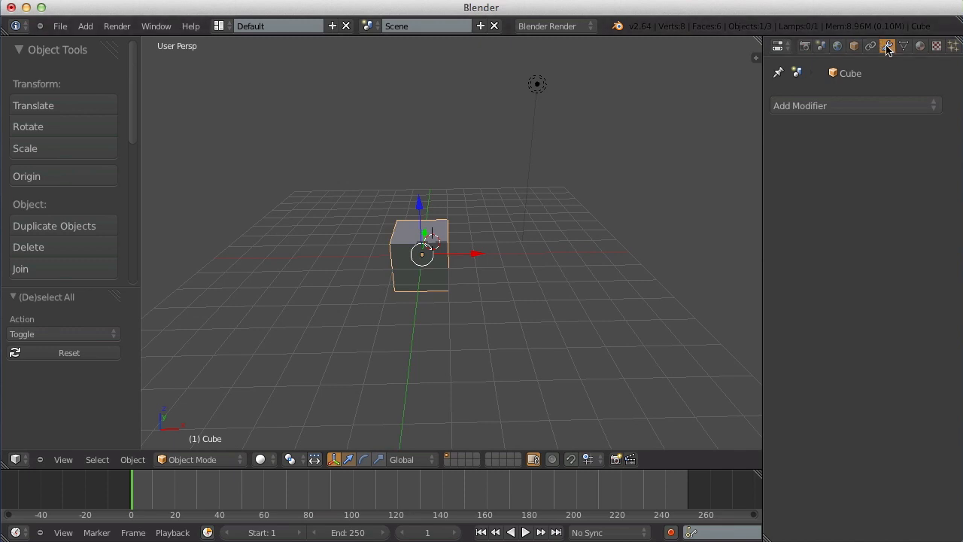
left_click(842, 109)
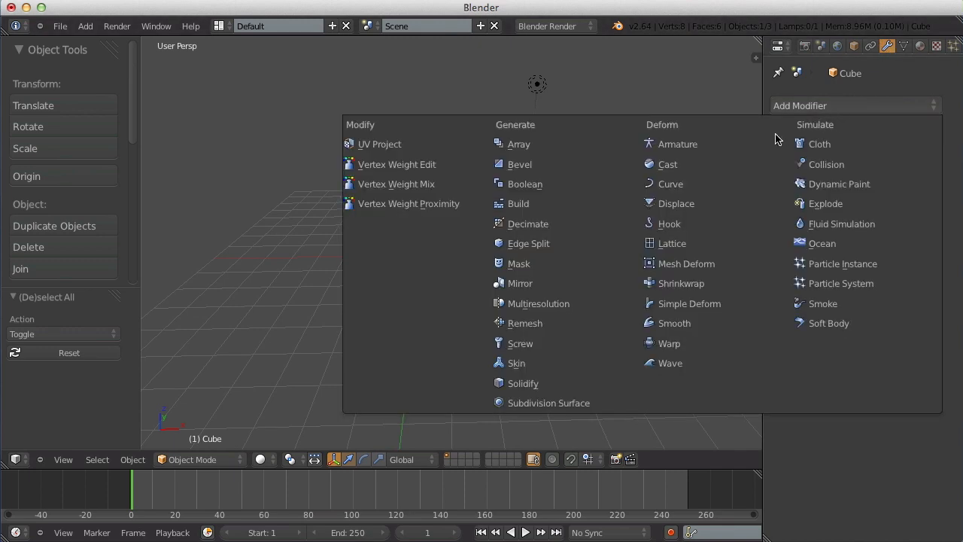
right_click(570, 410)
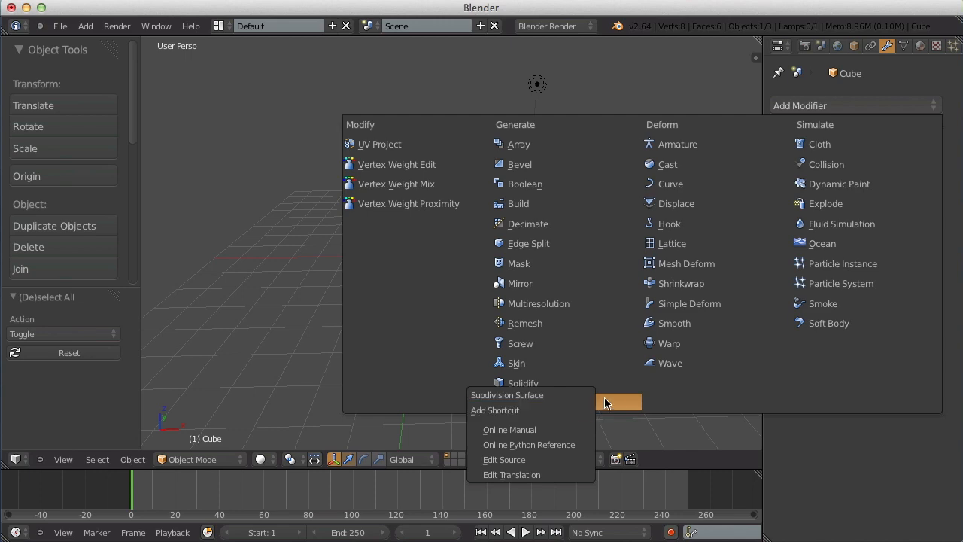
left_click(617, 404)
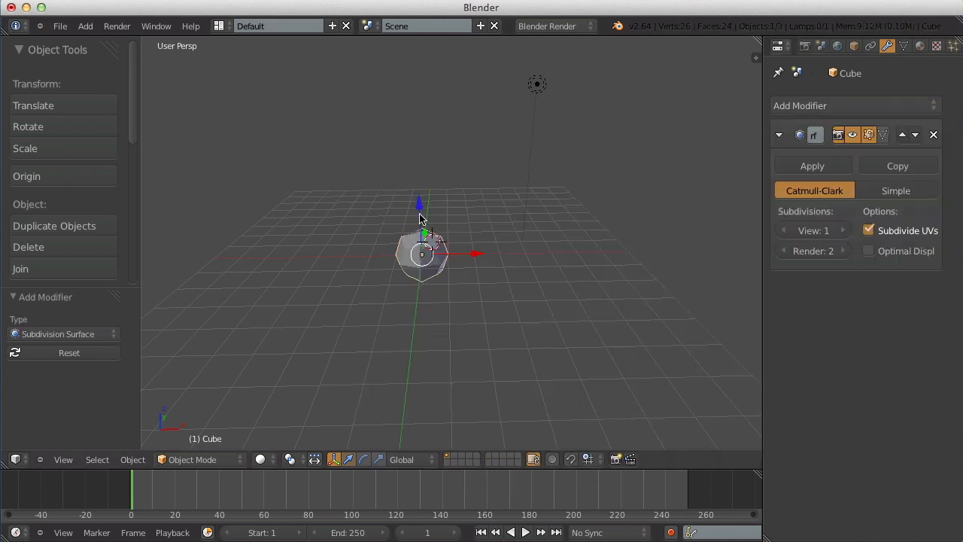
- Raise the Subdivision Surface modifier's viewport subdivisions to 4
scroll(420, 219, "up", 5)
middle_click_drag(449, 228, 454, 275)
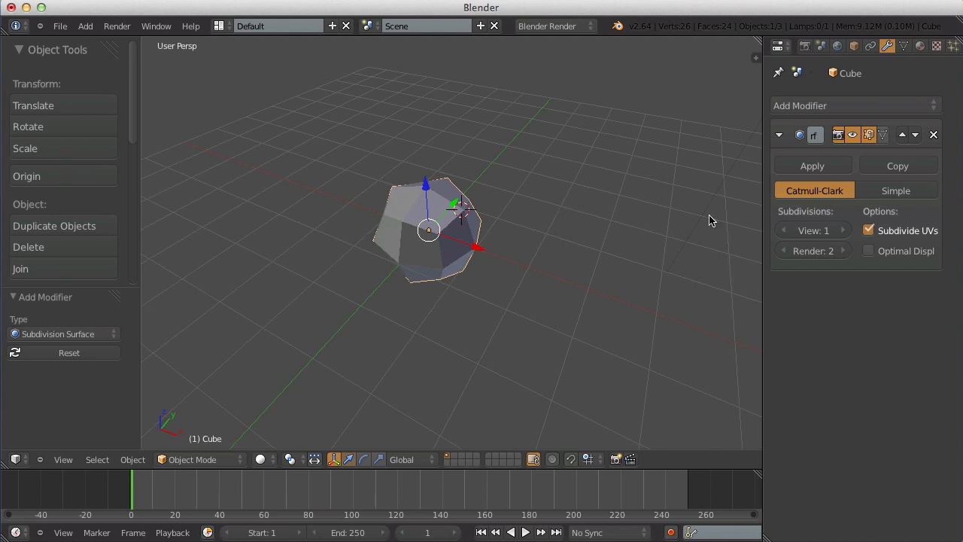
left_click_drag(798, 228, 823, 226)
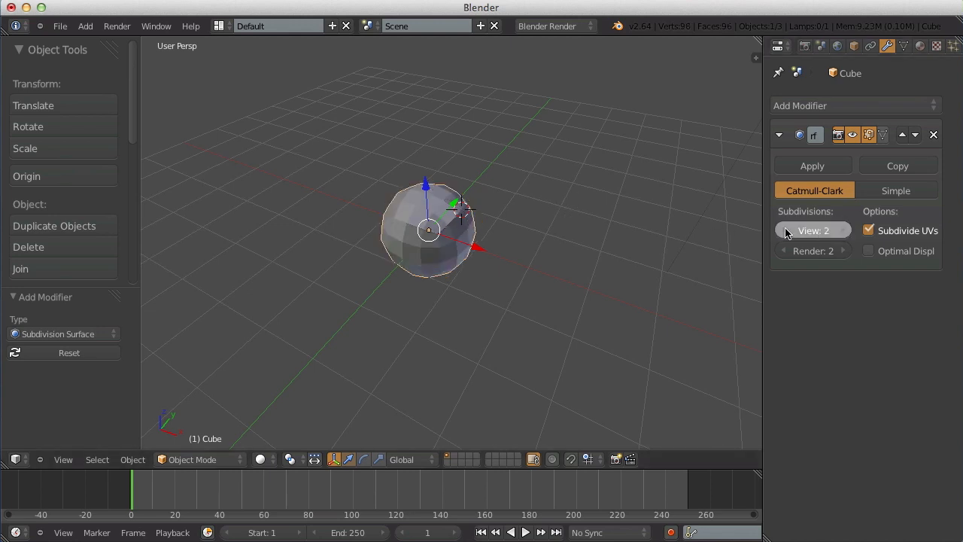
left_click(785, 232)
left_click(840, 234)
left_click(839, 234)
left_click(840, 234)
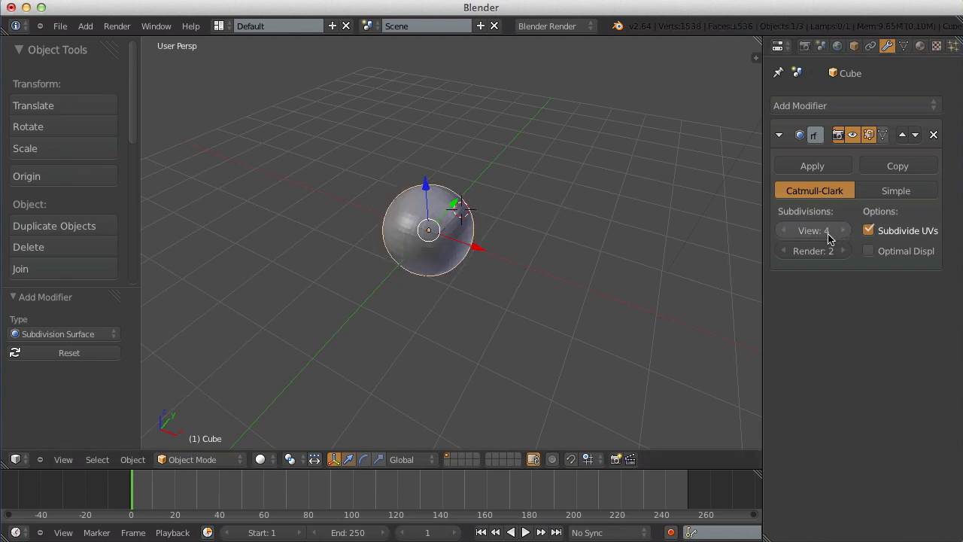
- Try lower viewport subdivision levels on the cube, ending at 1
left_click(785, 235)
left_click(786, 234)
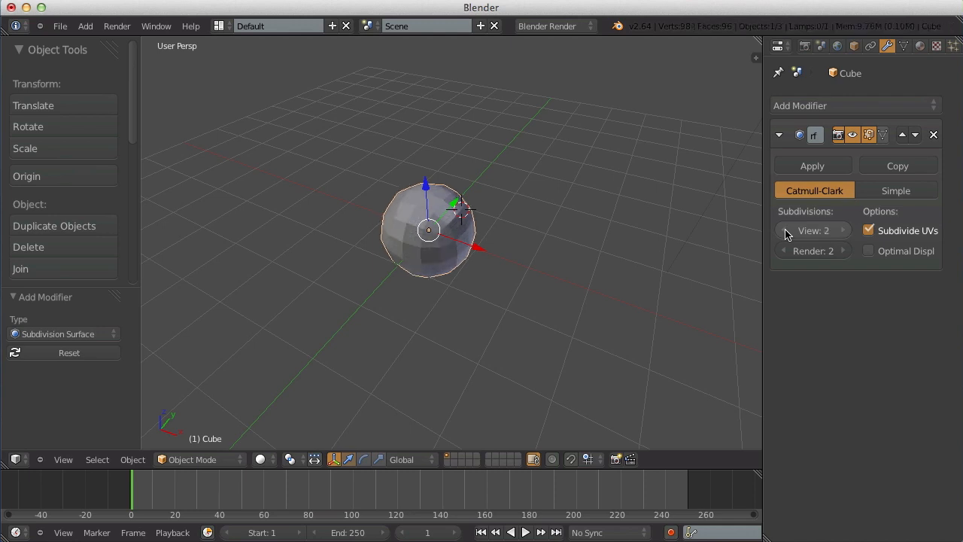
left_click(786, 234)
left_click(840, 233)
left_click(838, 233)
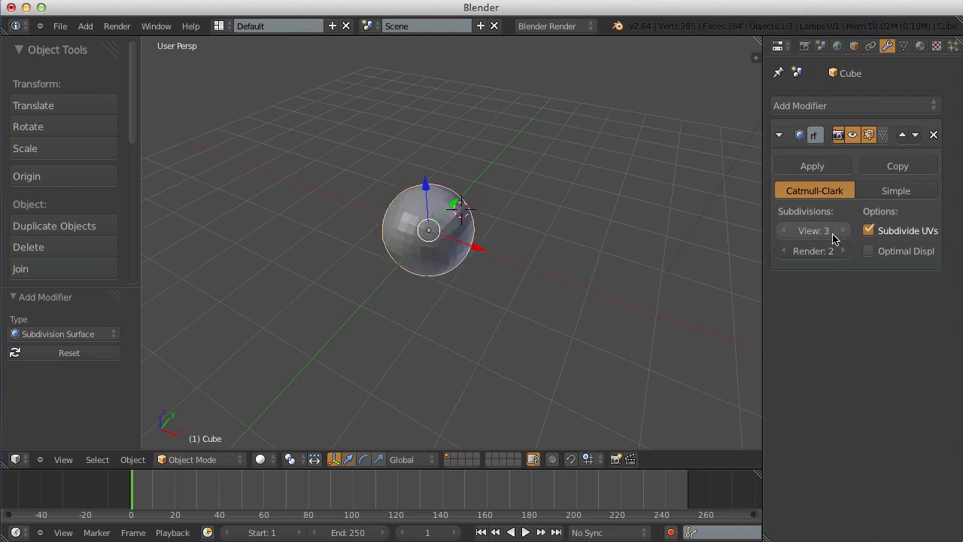
left_click(784, 234)
left_click(784, 234)
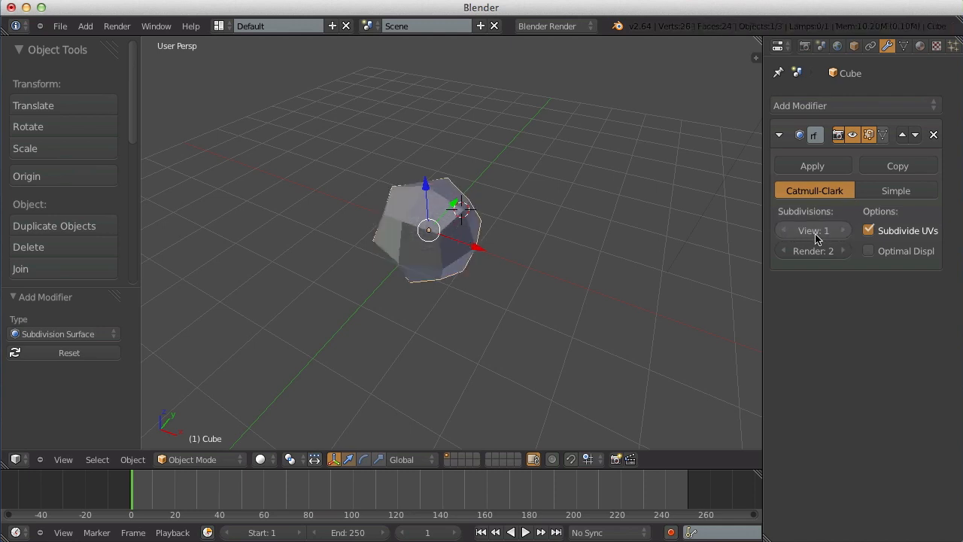
- Compare viewport subdivision levels from 1 to 4 and set the modifier's View value to 2
left_click_drag(816, 239, 831, 238)
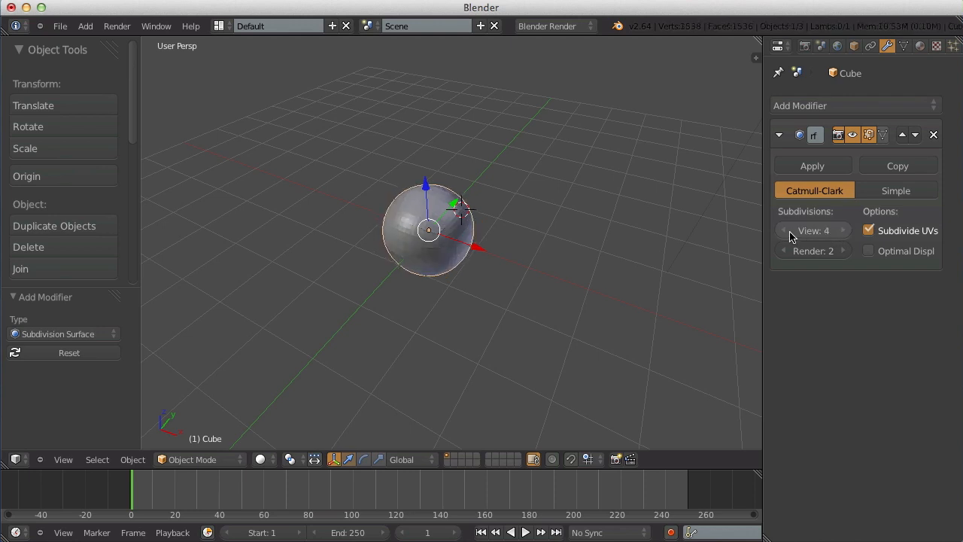
left_click(791, 233)
left_click(790, 232)
left_click(790, 233)
left_click(845, 230)
left_click(844, 229)
left_click(843, 229)
left_click(784, 234)
left_click(784, 234)
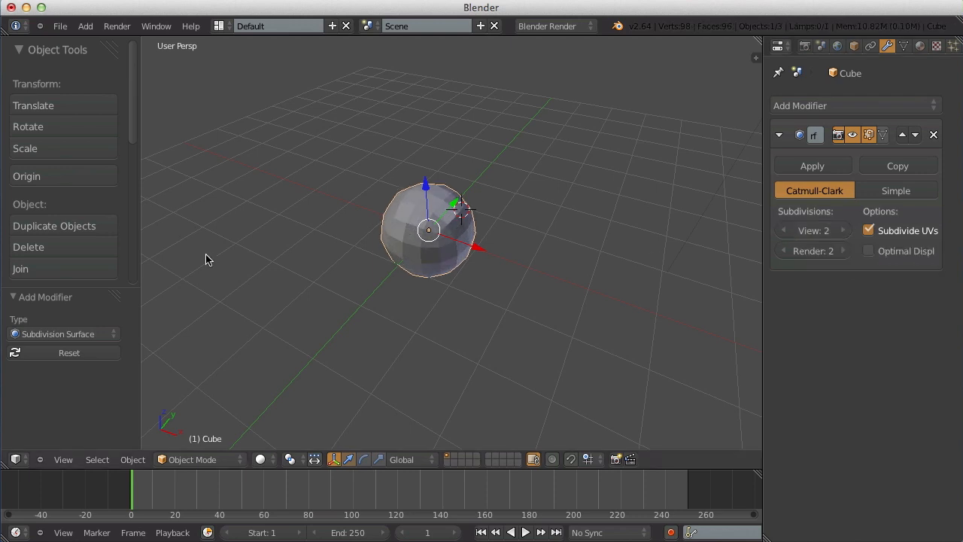
- Enter Edit Mode on the subdivided cube and return to Object Mode
scroll(397, 215, "up", 1)
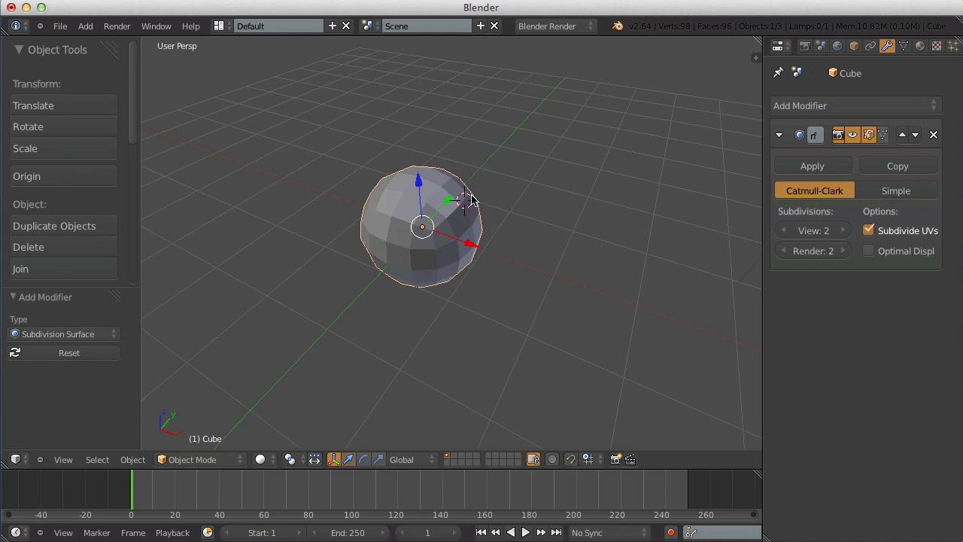
key("Tab")
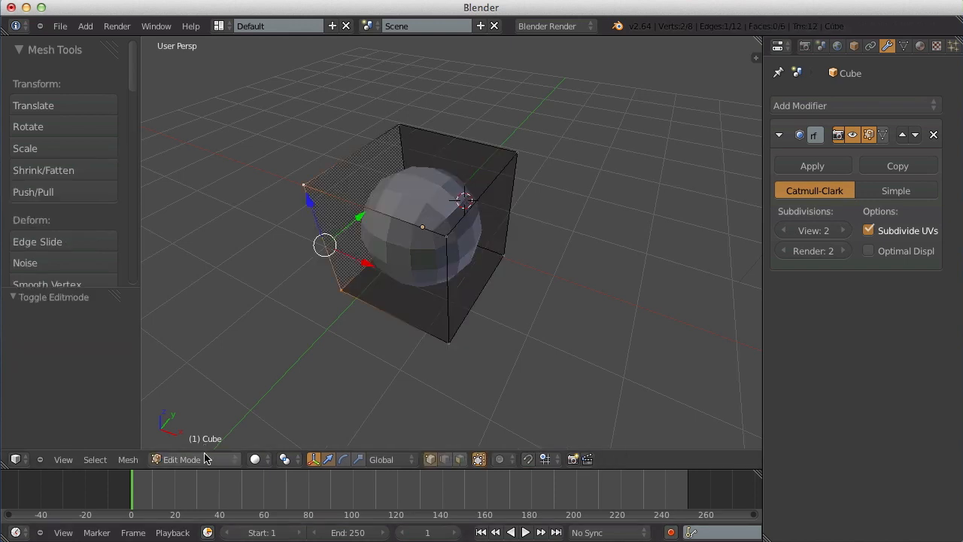
left_click(200, 462)
left_click(203, 445)
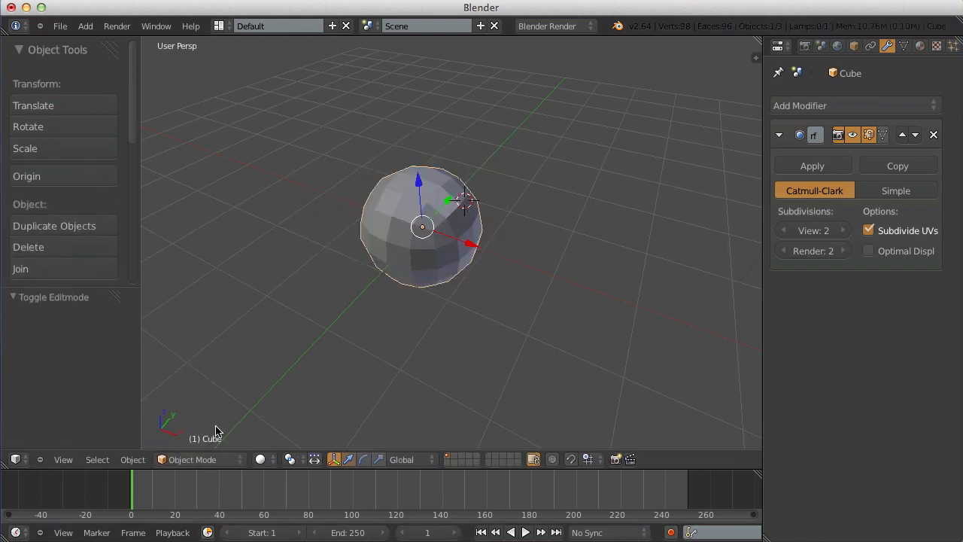
- Enter Edit Mode on the cube, clear the selection and select a single upper corner vertex of its cage
key("Tab")
key("a")
middle_click_drag(452, 251, 454, 206)
right_click(469, 197)
right_click(457, 249)
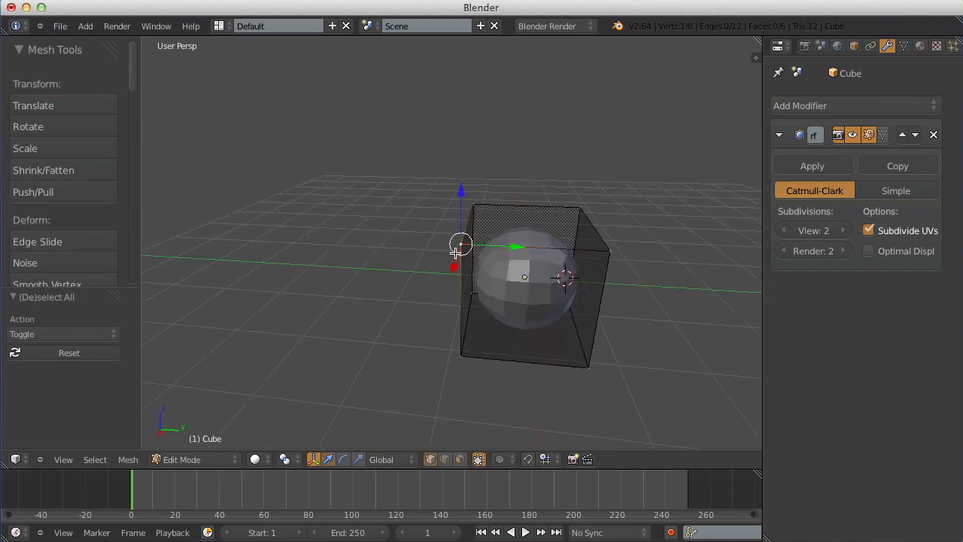
- Select the cube's face on the negative Y side and extrude it outward into a second block
scroll(441, 256, "down", 4)
middle_click_drag(435, 257, 497, 296)
scroll(527, 280, "up", 3)
scroll(541, 272, "down", 3)
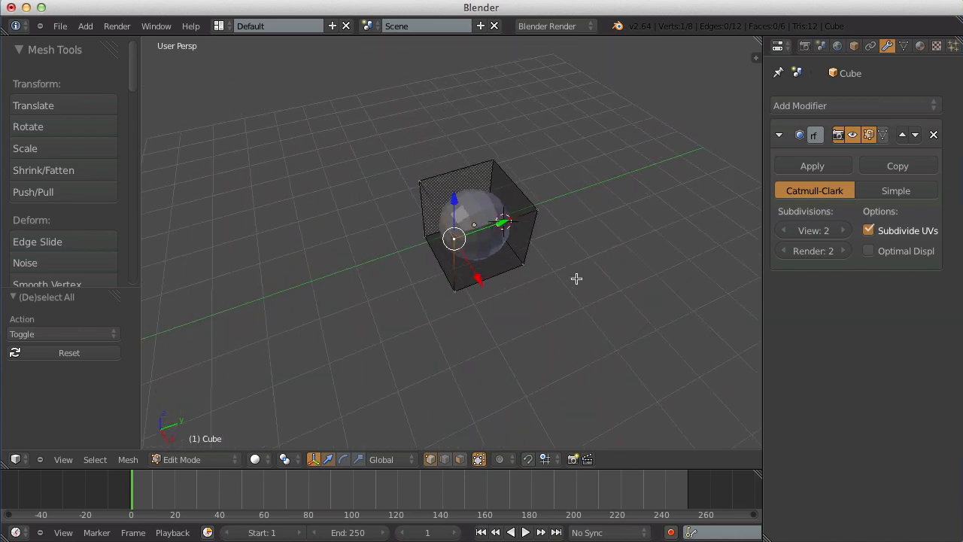
middle_click_drag(577, 277, 537, 274)
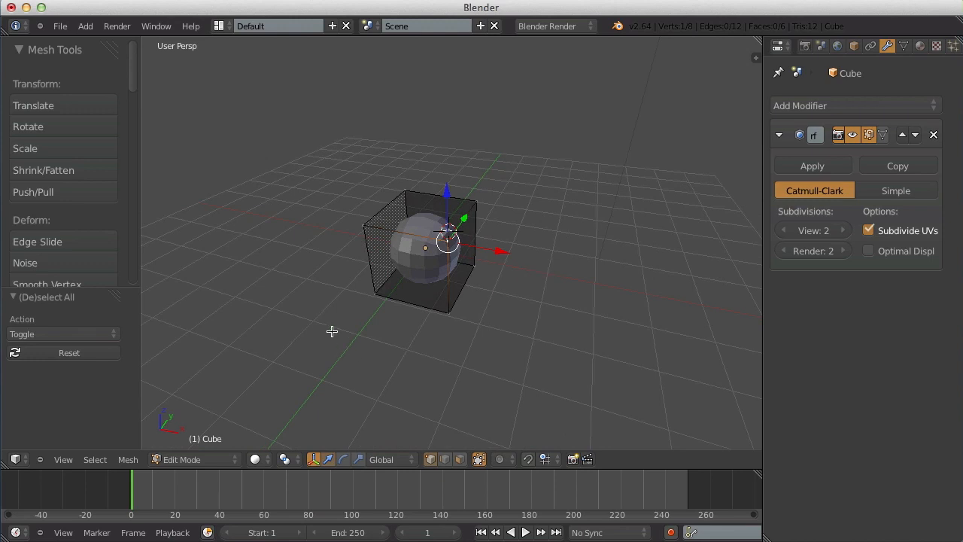
middle_click_drag(419, 266, 502, 235, "shift")
scroll(422, 250, "up", 1)
left_click(426, 256)
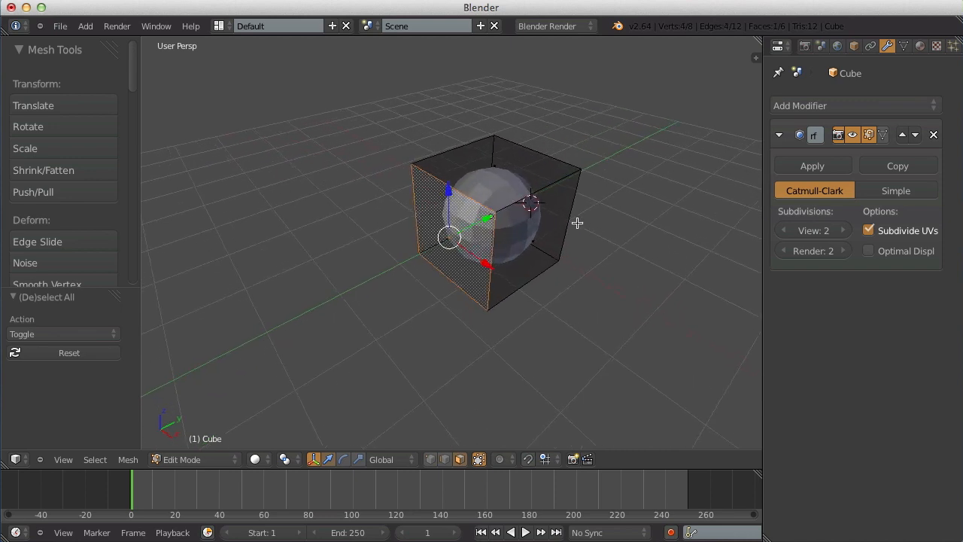
key("e")
left_click(462, 273)
key("Tab")
key("Tab")
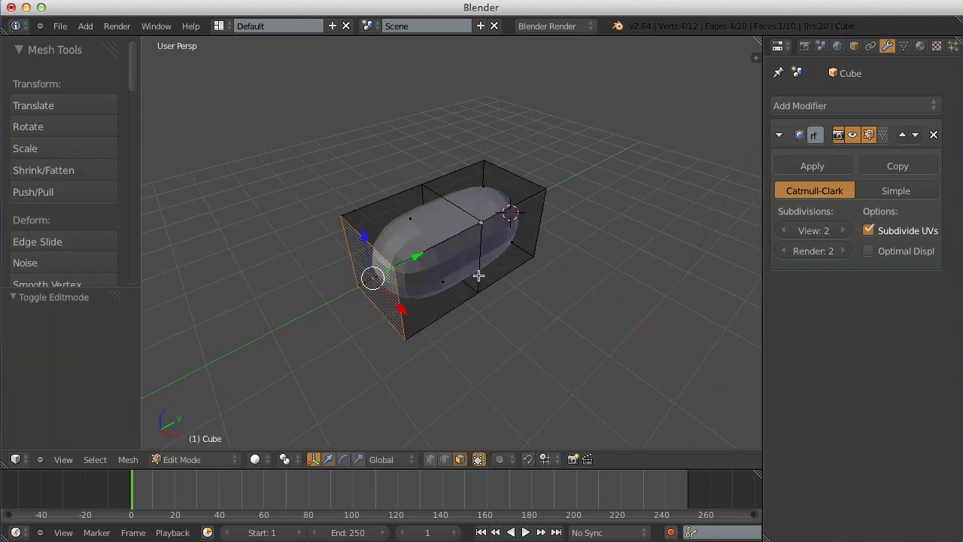
- Extrude the new block's top face upward by about 1.78, extrude it upward once more and return to Object Mode
middle_click_drag(478, 276, 545, 291)
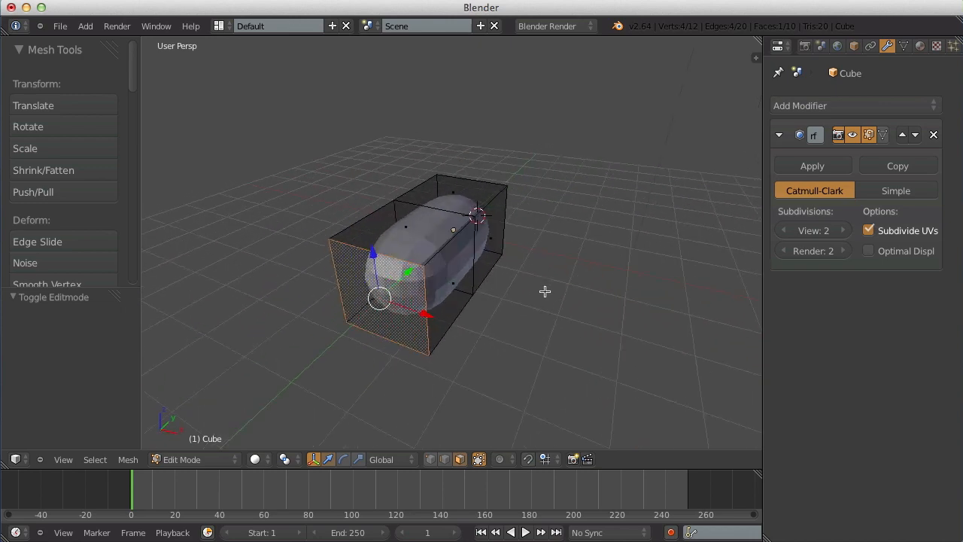
middle_click_drag(510, 175, 444, 227)
key("e")
left_click(449, 196)
key("e")
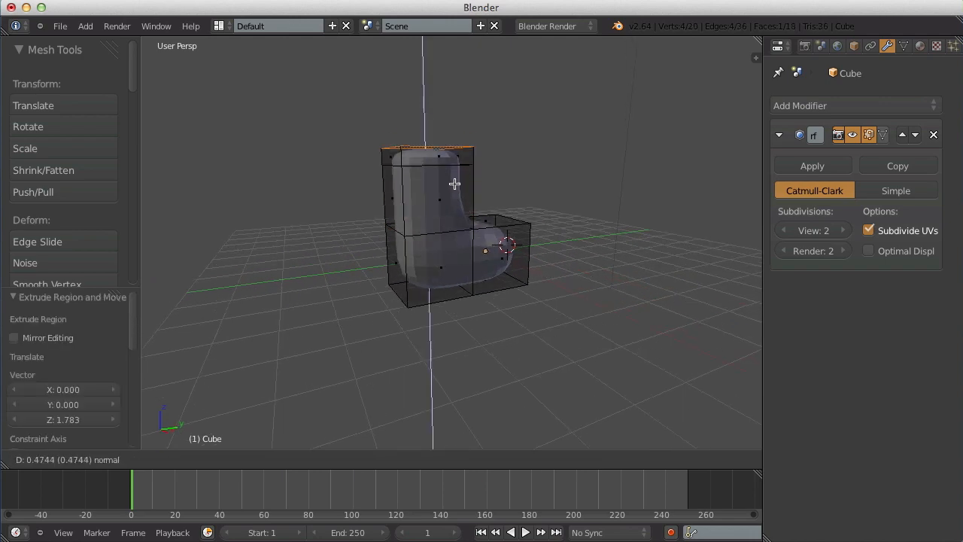
left_click(461, 156)
key("Tab")
- Set the Subdivision Surface modifier's viewport subdivisions to 3 for the boot-like shape
middle_click_drag(559, 182, 481, 202)
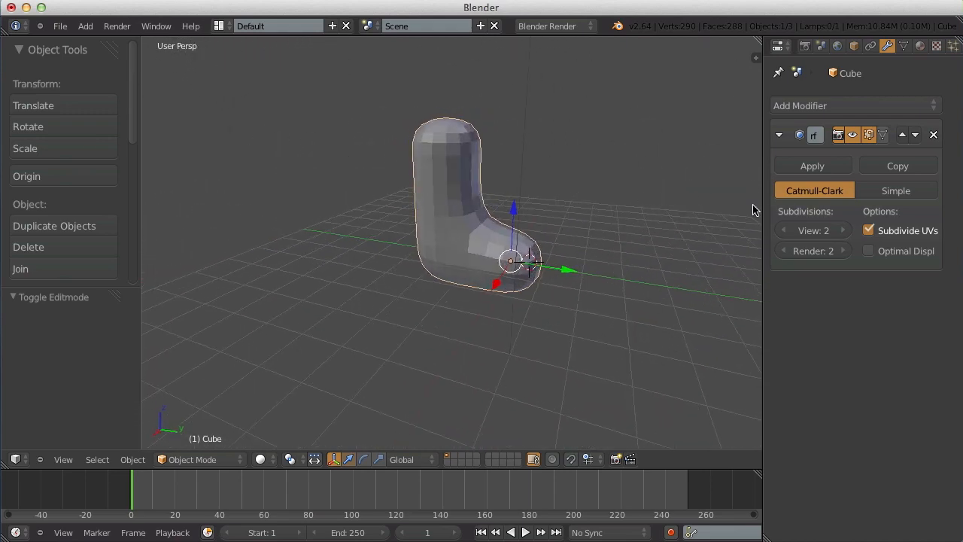
left_click(843, 230)
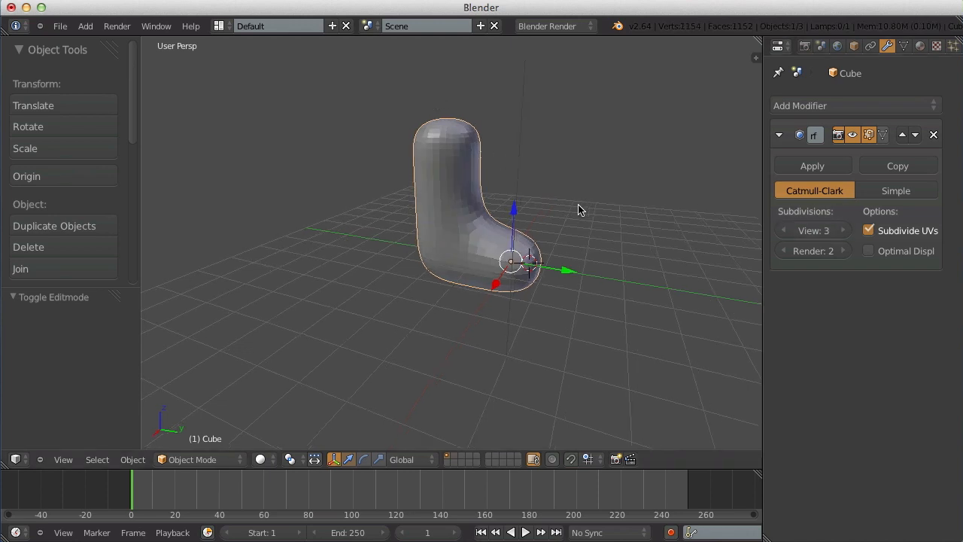
middle_click_drag(578, 210, 560, 220)
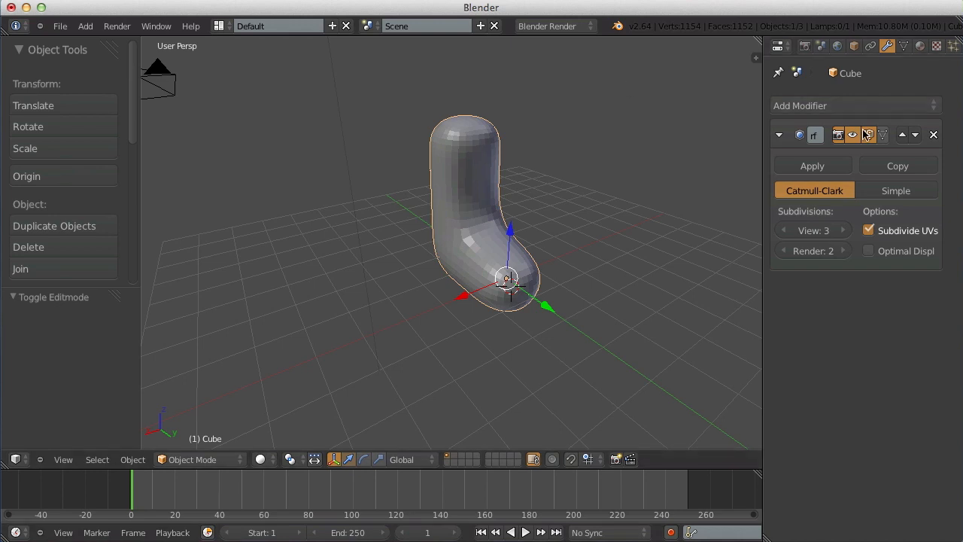
- Switch the modifier to Simple subdivision and display the L-shaped mesh as a wireframe
left_click(896, 191)
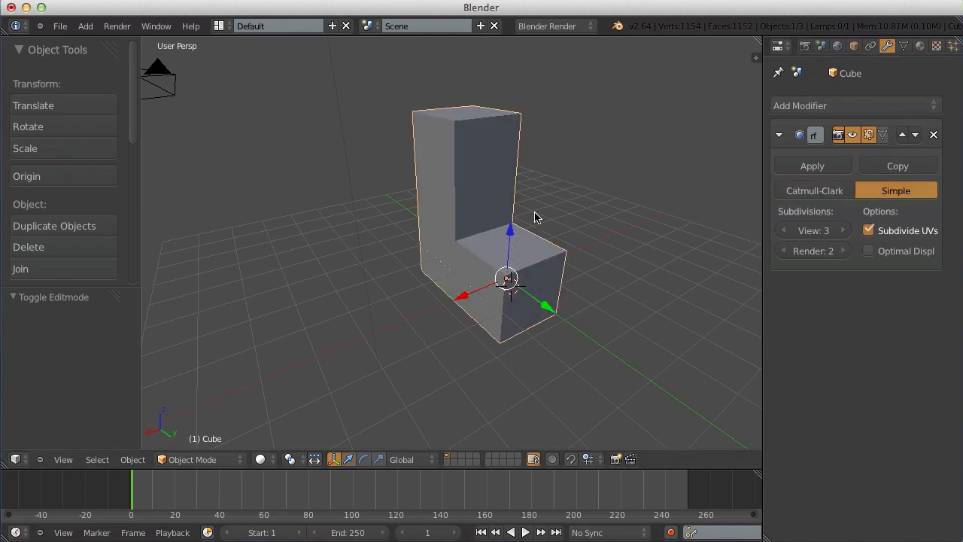
key("Tab")
key("Tab")
key("z")
key("z")
key("z")
mouse_move(580, 258)
middle_mouse_down()
mouse_move(514, 325)
mouse_move(695, 266)
mouse_move(624, 333)
mouse_move(558, 315)
mouse_move(587, 275)
mouse_move(625, 268)
middle_mouse_up()
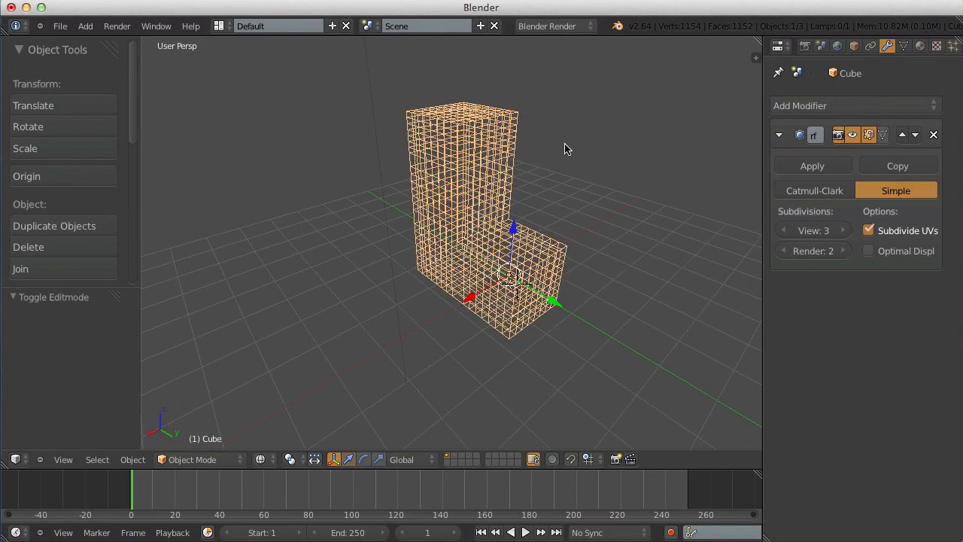
- Compare the original cage in Edit Mode with the Simple-subdivided wireframe in Object Mode
middle_click_drag(566, 148, 532, 175)
key("Tab")
key("a")
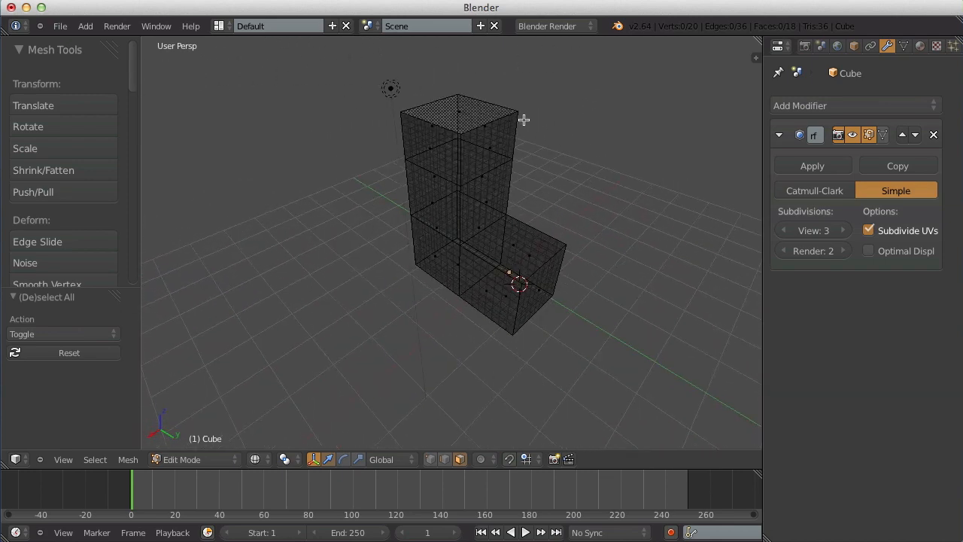
key("Tab")
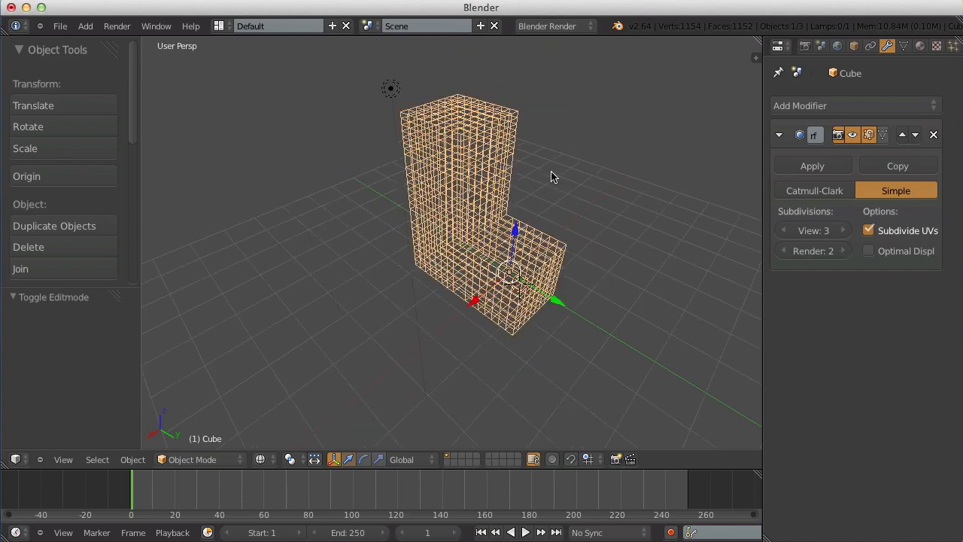
middle_click_drag(553, 176, 632, 169)
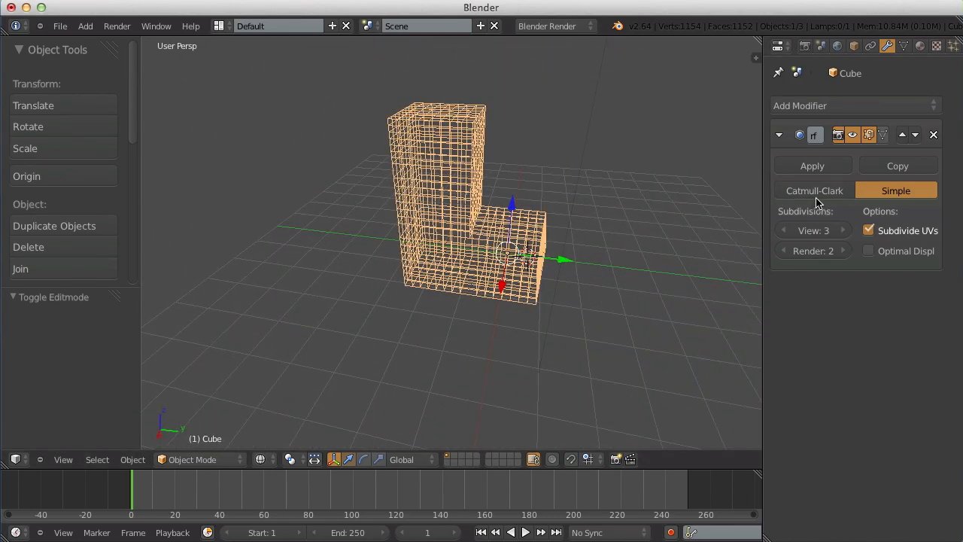
- Set the modifier back to Catmull-Clark and return the viewport to solid display with the shape selected
left_click(847, 194)
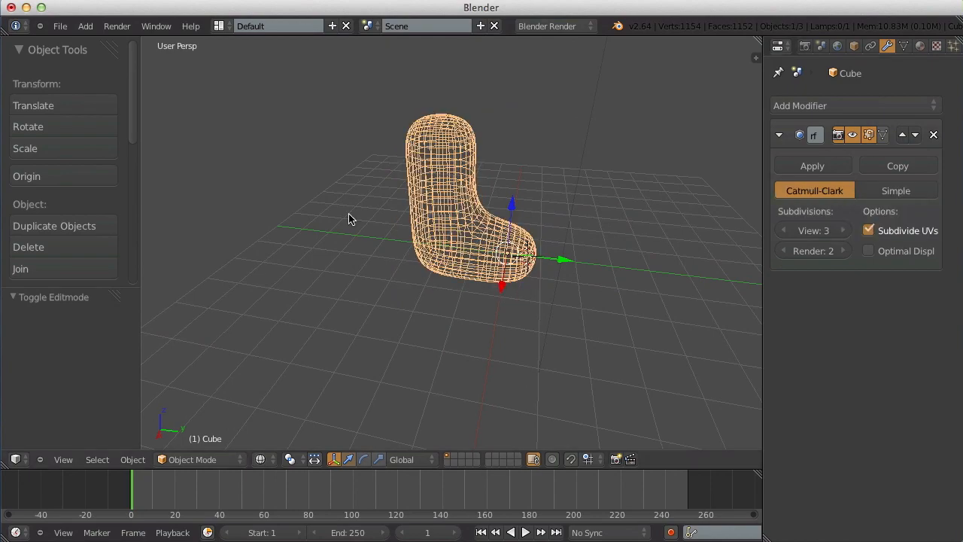
mouse_move(349, 219)
middle_mouse_down()
mouse_move(475, 185)
mouse_move(577, 172)
mouse_move(557, 123)
mouse_move(329, 279)
mouse_move(355, 273)
mouse_move(404, 304)
mouse_move(490, 248)
middle_mouse_up()
key("z")
key("a")
key("a")
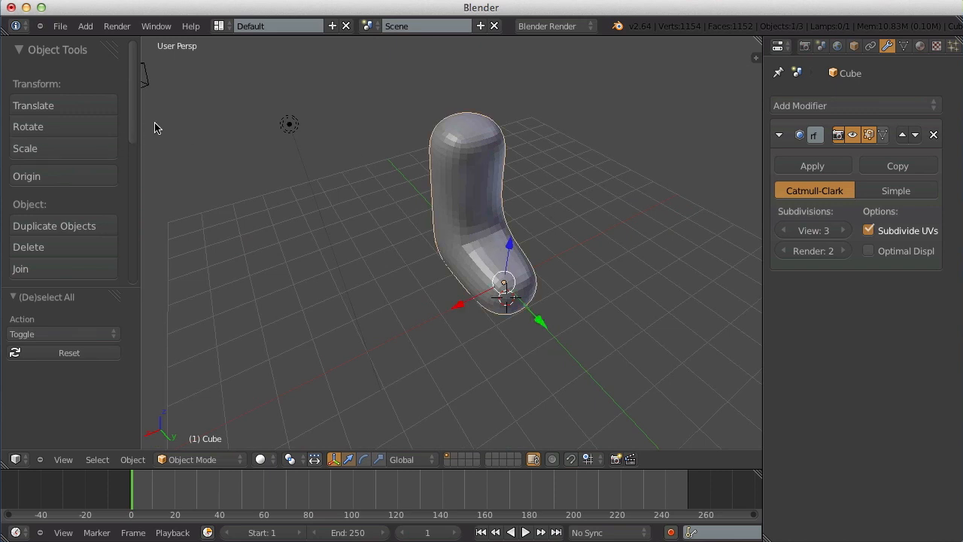
- Apply smooth shading to the subdivided boot-like shape
left_click_drag(132, 101, 133, 171)
left_click(34, 156)
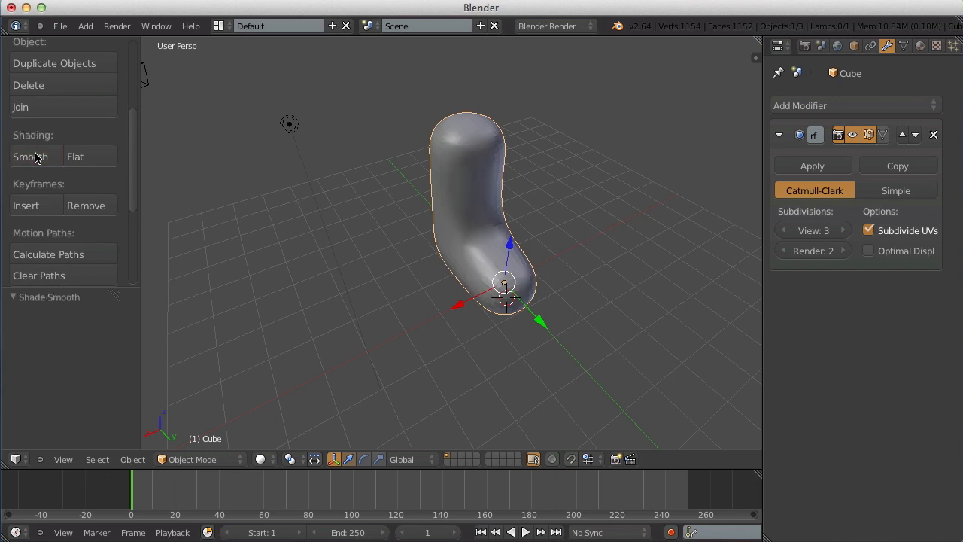
scroll(587, 230, "up", 3)
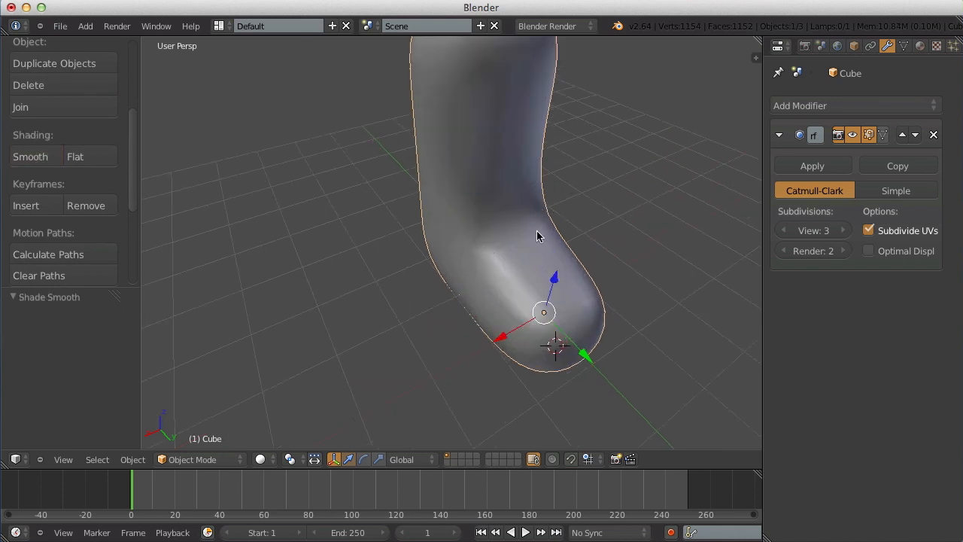
- Compare flat shading with smooth shading on the boot-like shape, ending on smooth shading
scroll(512, 255, "down", 5)
scroll(512, 255, "up", 5)
middle_click_drag(513, 256, 614, 240)
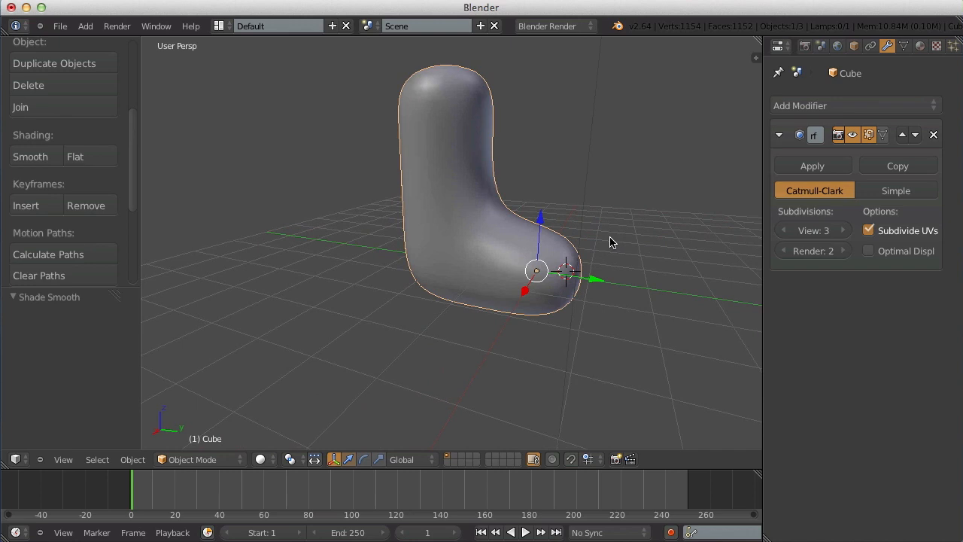
scroll(610, 241, "up", 3)
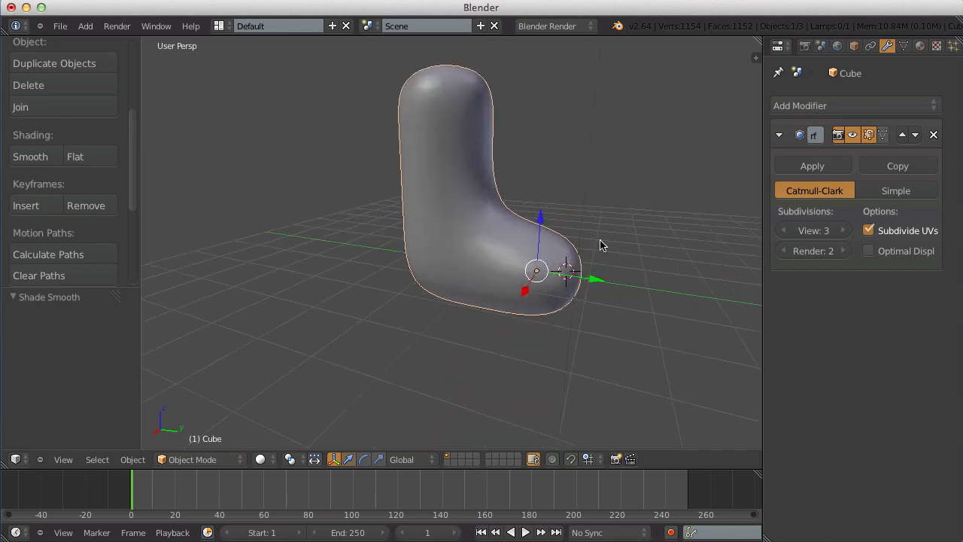
left_click(81, 150)
scroll(572, 256, "up", 4)
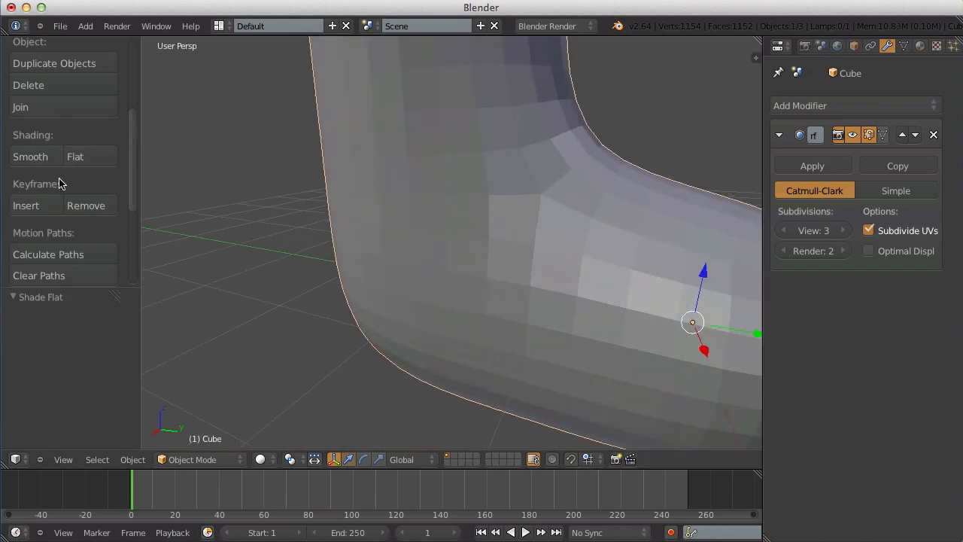
left_click(16, 157)
scroll(519, 197, "down", 6)
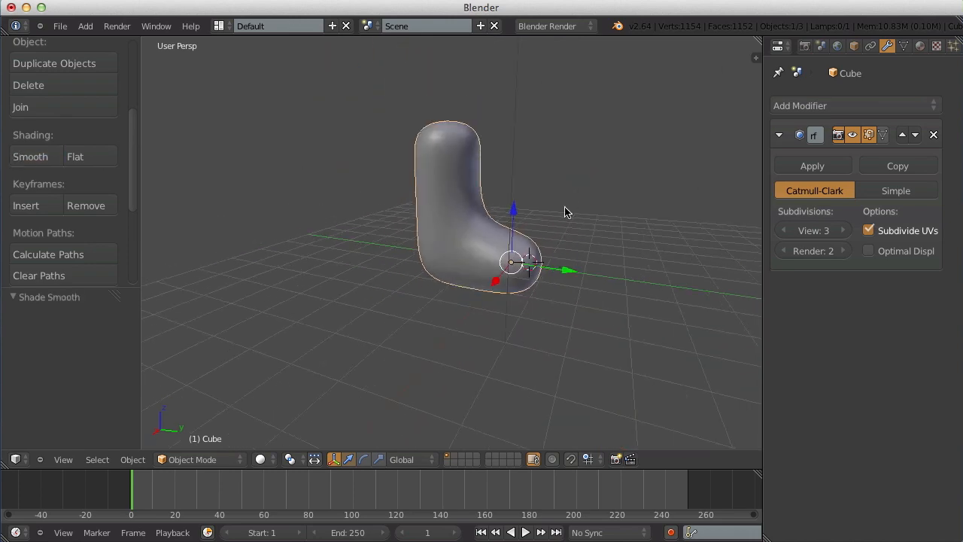
- Enter Edit Mode on the boot-like shape with its control cage shown and nothing selected
scroll(565, 207, "up", 6)
scroll(609, 221, "down", 7)
middle_click_drag(609, 221, 596, 261)
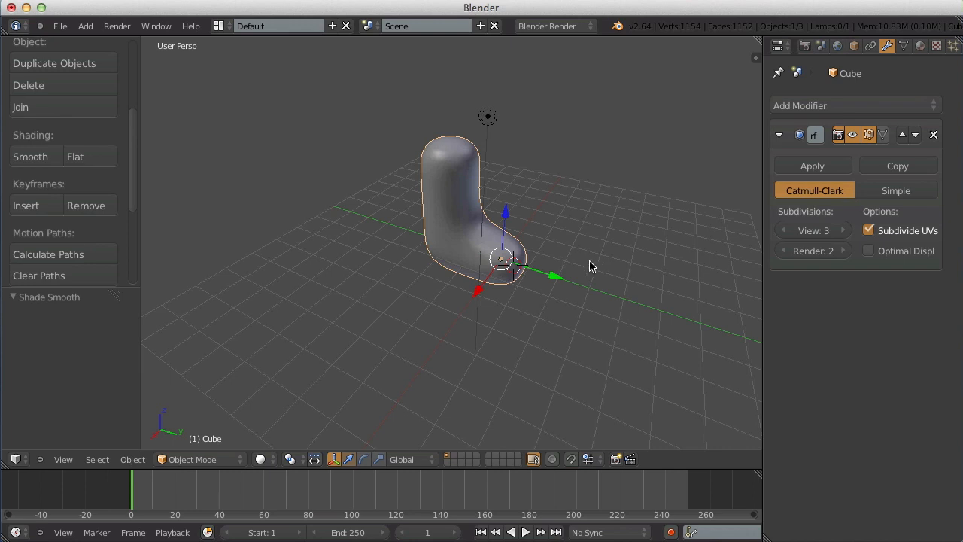
scroll(574, 210, "up", 3)
scroll(572, 202, "down", 5)
key("a")
middle_click_drag(576, 204, 607, 230)
key("Tab")
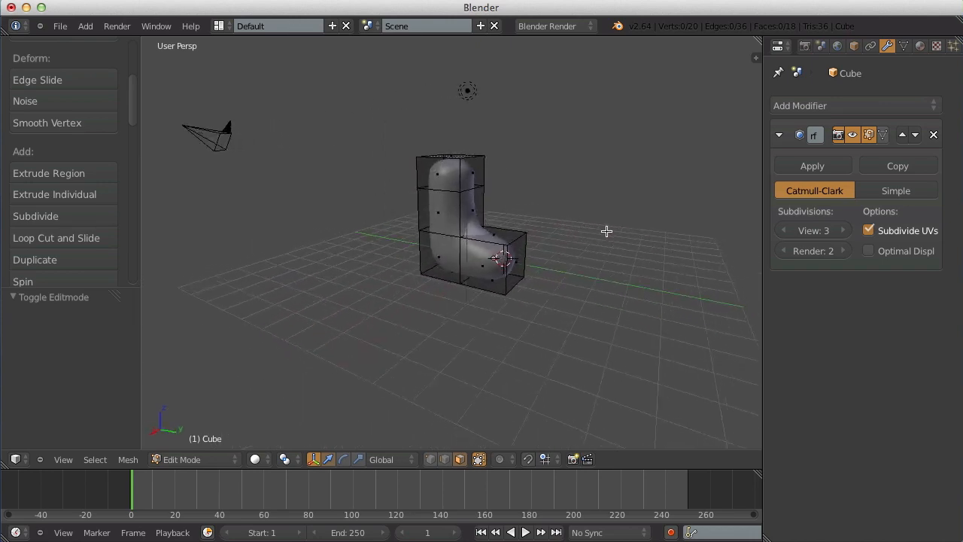
scroll(647, 166, "up", 2)
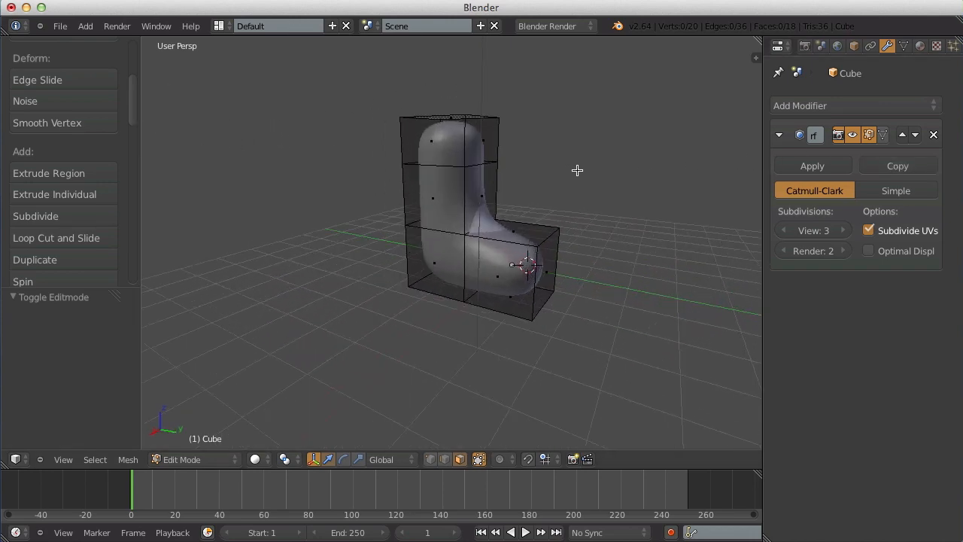
middle_click_drag(577, 170, 542, 125)
key("a")
key("a")
- Try extruding the three faces along the back of the leg outward by about 0.12
middle_click_drag(452, 129, 547, 168)
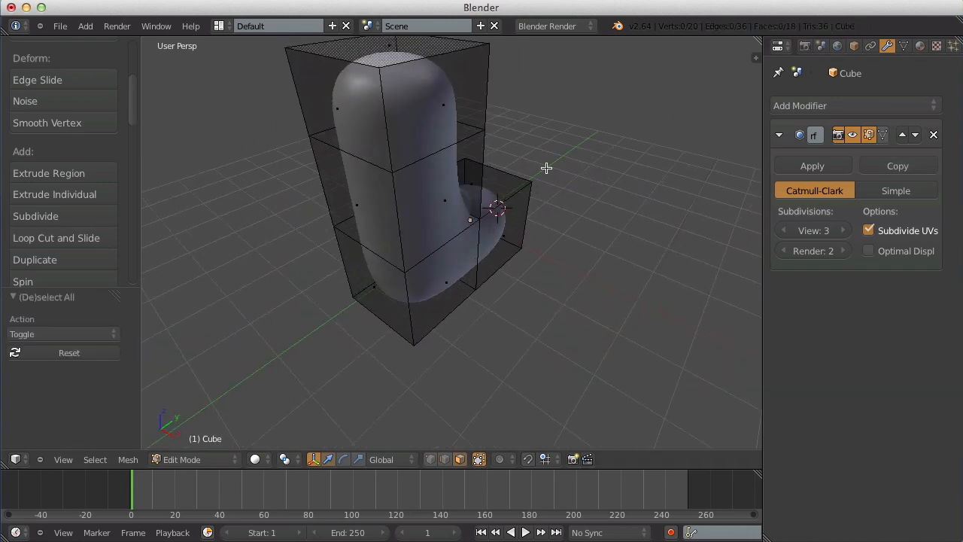
middle_click_drag(328, 99, 336, 89)
left_click(363, 114)
left_click(378, 214, "shift")
left_click(392, 305, "shift")
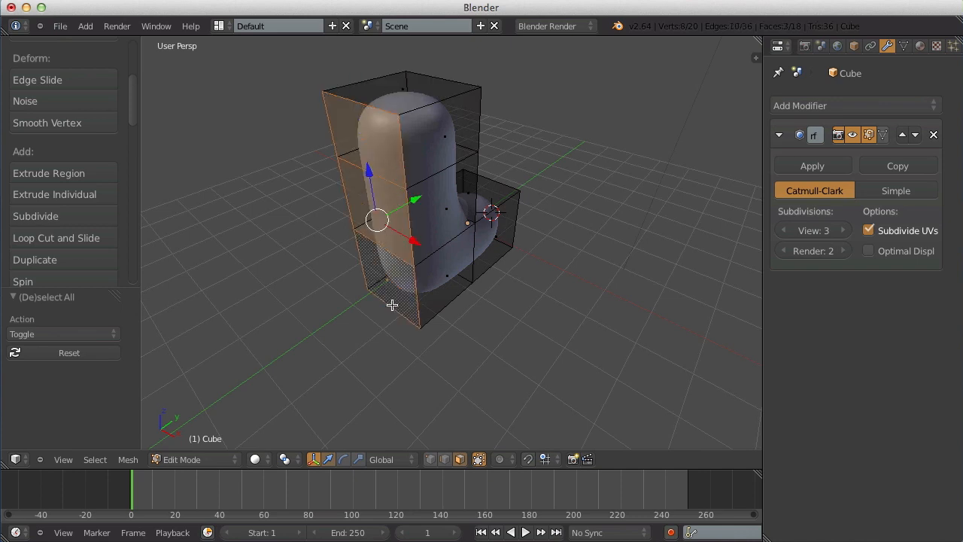
key("e")
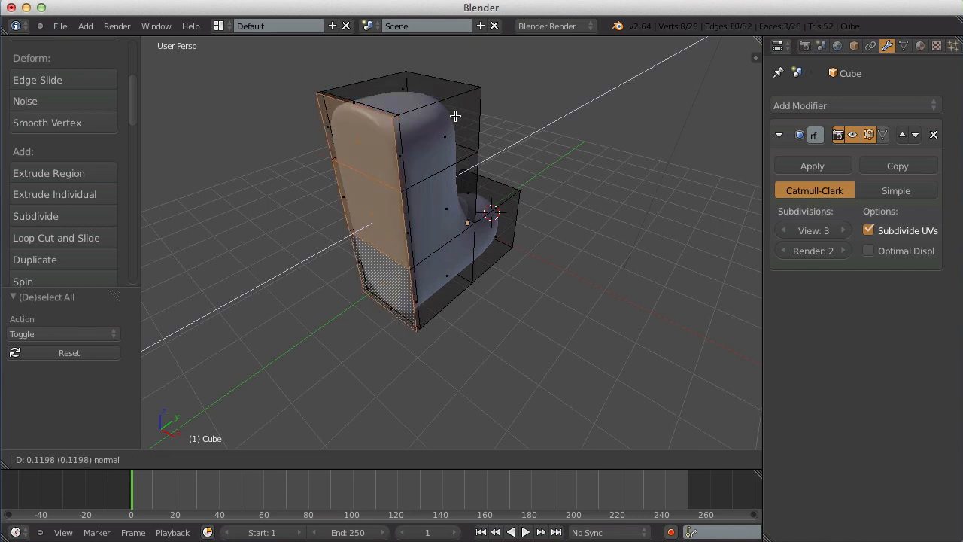
left_click(456, 113)
- Check the extruded back in Object Mode, return to Edit Mode and undo the extrusion
key("Tab")
mouse_move(378, 175)
middle_mouse_down()
mouse_move(507, 143)
mouse_move(600, 135)
mouse_move(380, 174)
middle_mouse_up()
key("Tab")
key("ctrl+z")
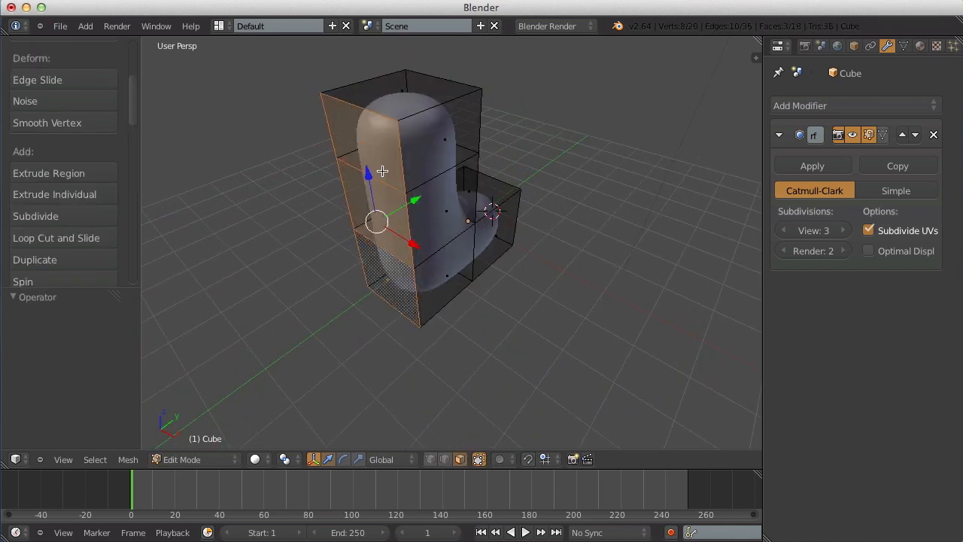
- Add a vertical loop cut around the leg and foot and slide it close to the back face
key("ctrl+r")
left_click(405, 115)
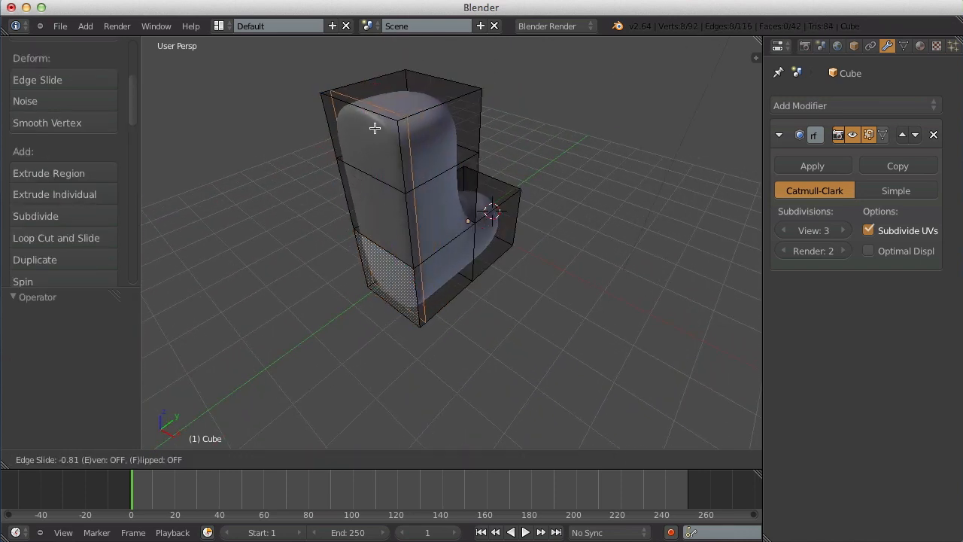
left_click(377, 128)
key("a")
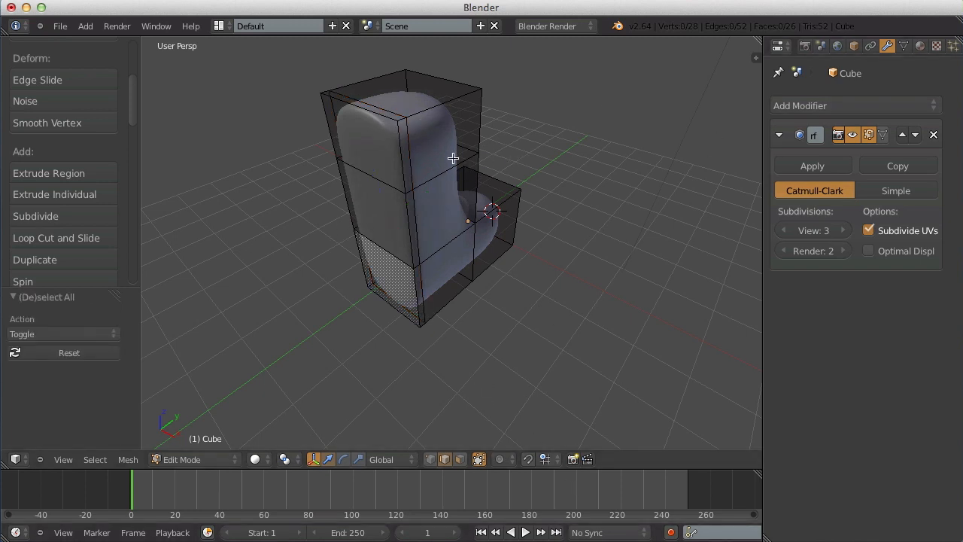
- Add a horizontal loop cut close to the leg's upper end and check the result in Object Mode
key("ctrl+r")
left_click(399, 147)
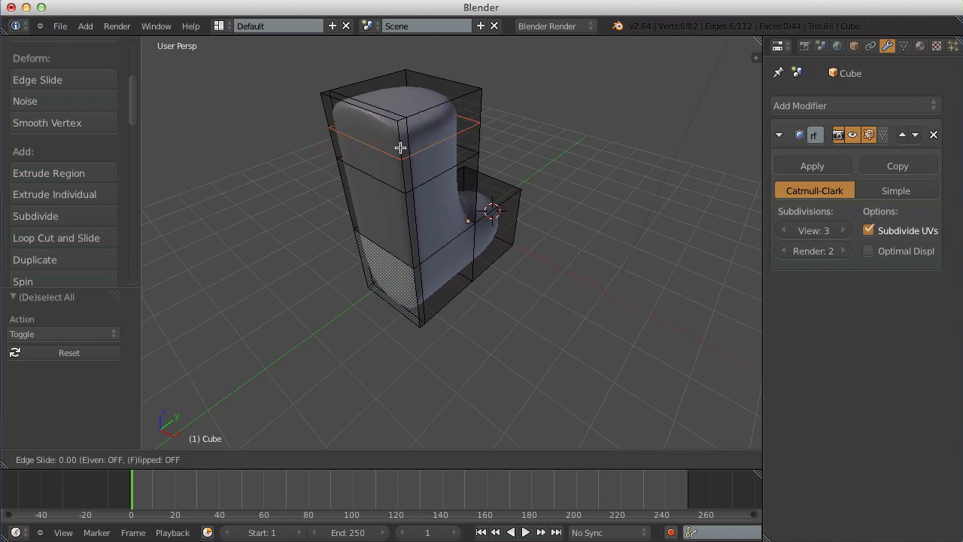
key("Tab")
middle_click_drag(402, 129, 490, 193)
key("Tab")
key("a")
- Add two loop cuts beside the ankle bend, one just above it on the leg and one just in front on the foot
key("ctrl+r")
left_click(479, 186)
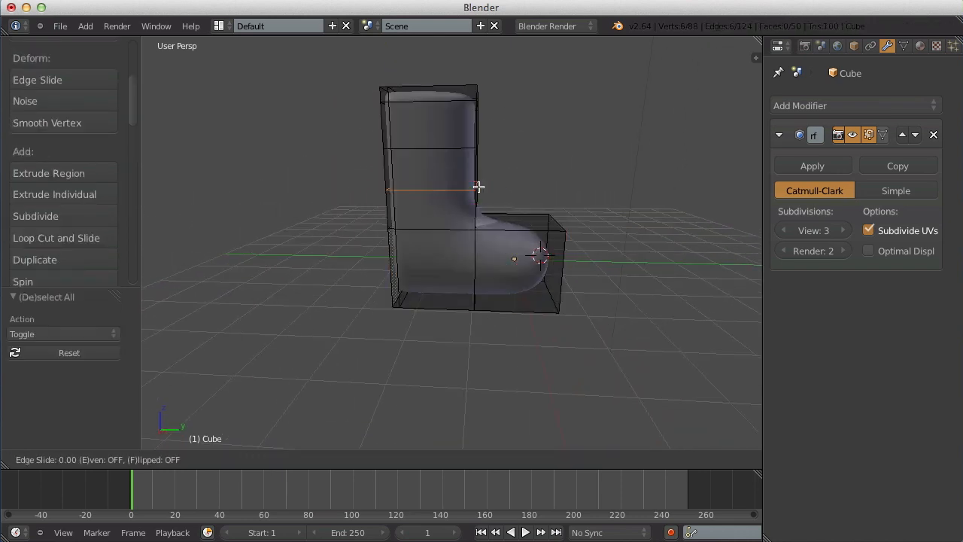
left_click(477, 208)
middle_click_drag(544, 231, 517, 236)
key("ctrl+r")
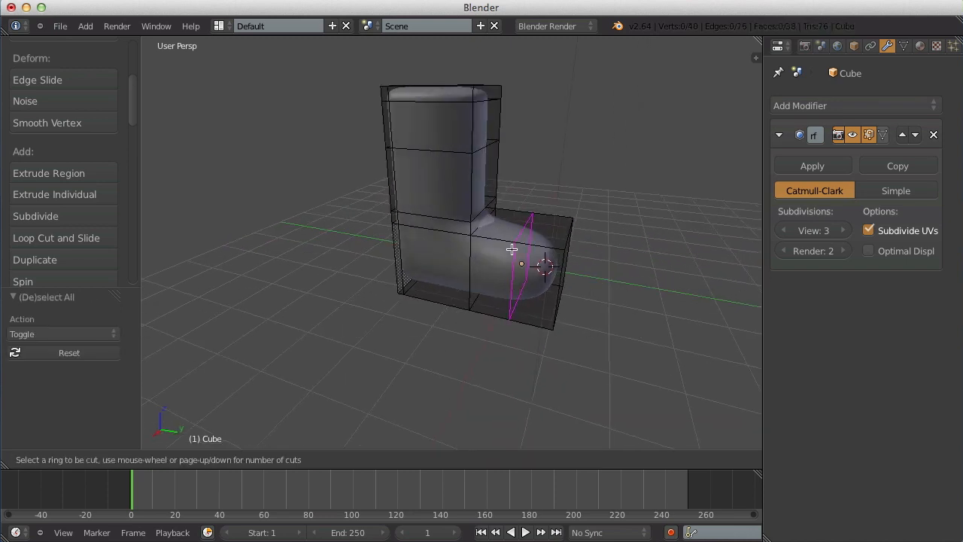
left_click(514, 239)
left_click(475, 245)
- Add a loop cut just above the sole and another close to the toe end of the foot
key("ctrl+r")
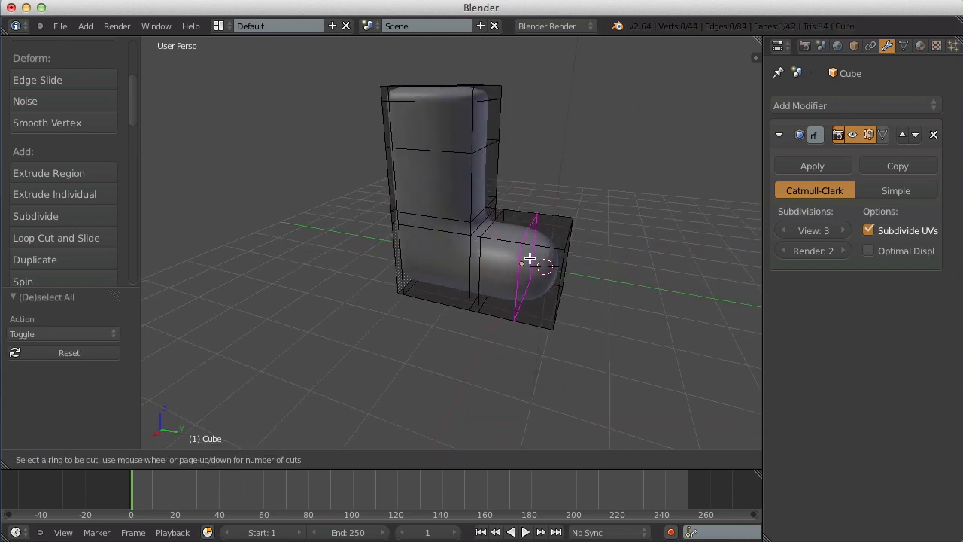
left_click(559, 281)
left_click(552, 301)
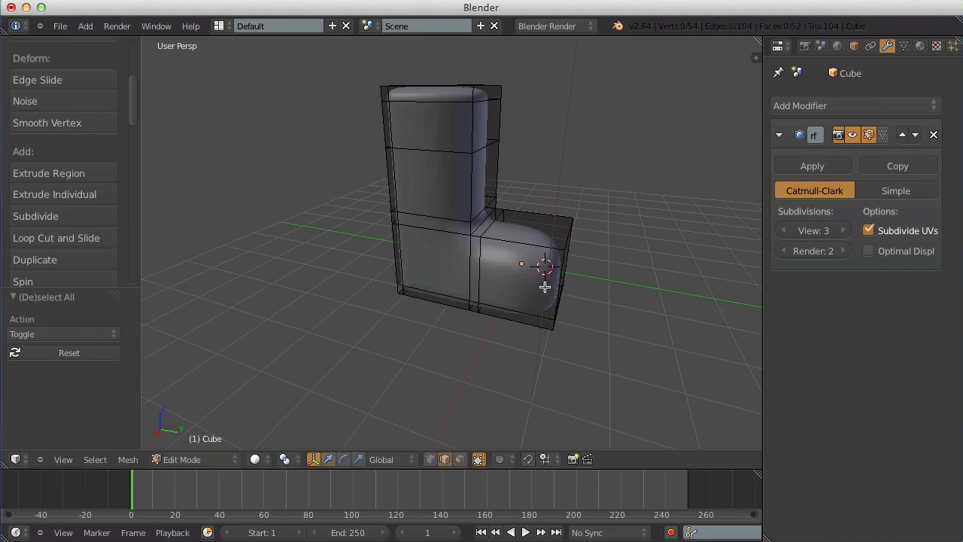
key("ctrl+r")
left_click(534, 243)
left_click(561, 245)
- Compare the sharpened boot shape in Object Mode with its control cage in Edit Mode
key("Tab")
scroll(574, 254, "down", 2)
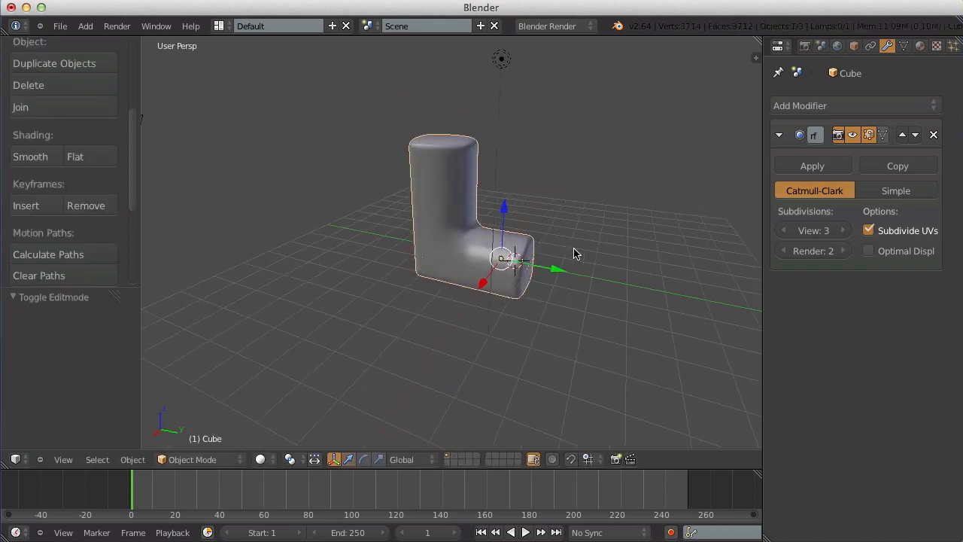
middle_click_drag(574, 254, 662, 361)
key("Tab")
key("a")
scroll(351, 242, "up", 3)
key("Tab")
scroll(350, 241, "down", 6)
scroll(663, 361, "up", 5)
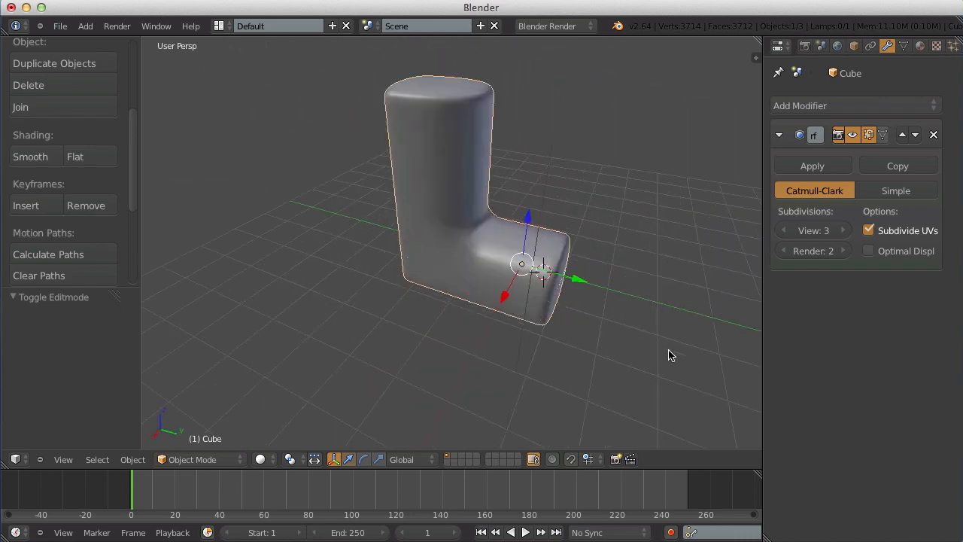
- Add two lengthwise loop cuts in Edit Mode, sliding one close to each side of the L-shaped mesh
middle_click_drag(589, 226, 475, 292)
key("Tab")
key("a")
scroll(473, 211, "down", 4)
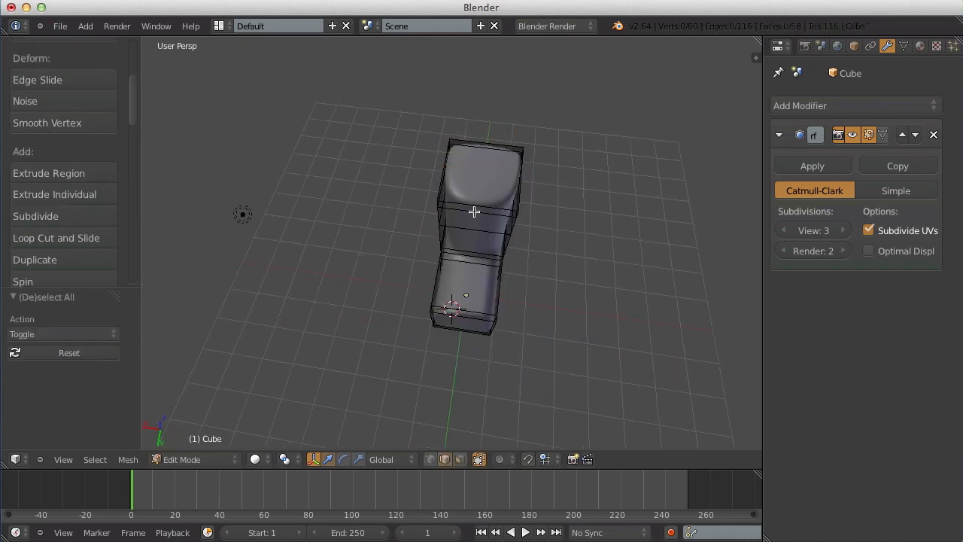
key("ctrl+r")
left_click(444, 214)
left_click(451, 207)
key("ctrl+r")
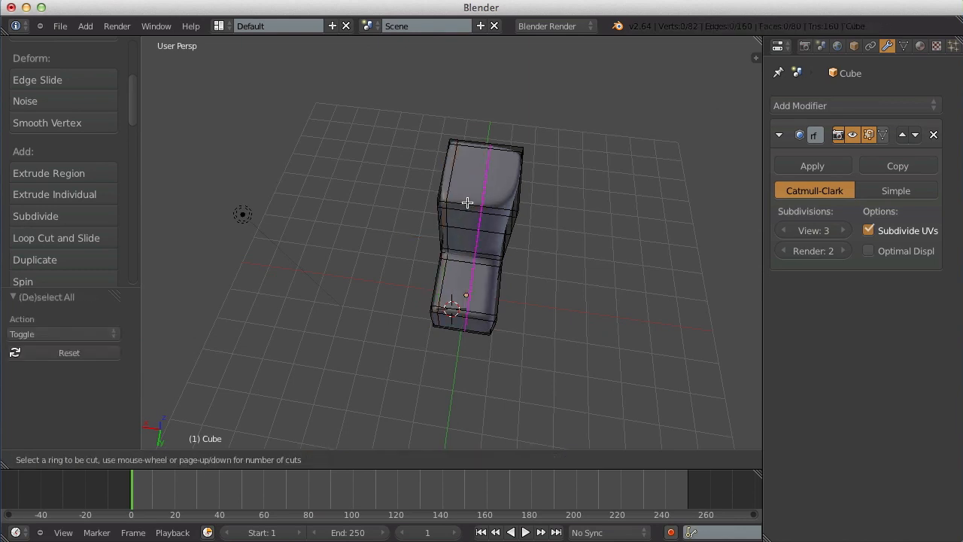
left_click(473, 200)
left_click(486, 204)
- Examine the sharper-edged L shape in Object Mode from several angles
key("Tab")
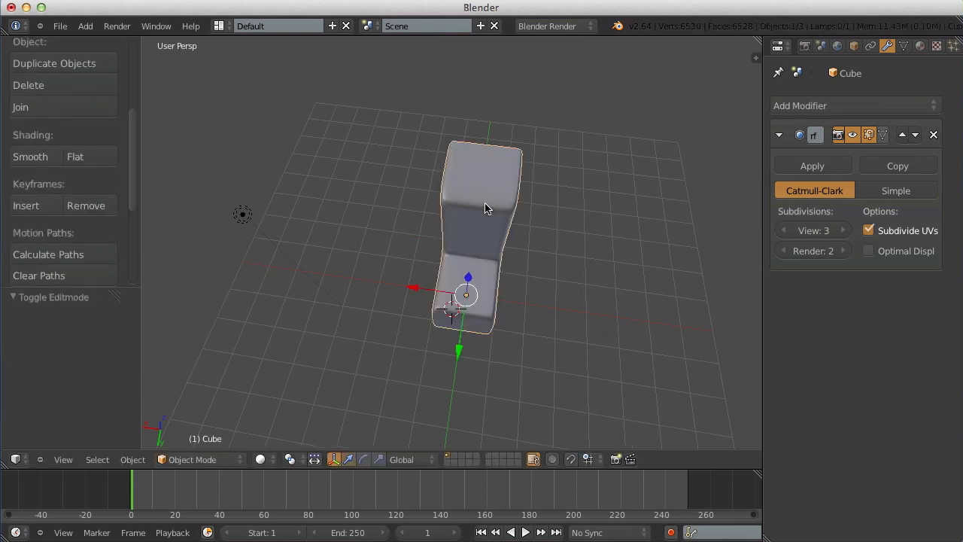
middle_click_drag(487, 208, 528, 196)
scroll(531, 195, "up", 4)
scroll(542, 197, "down", 4)
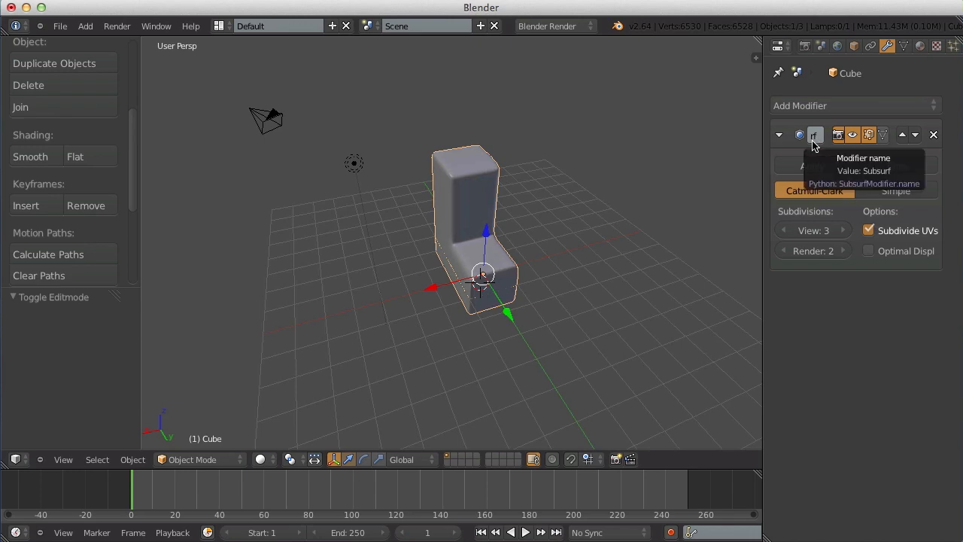
scroll(614, 284, "up", 1)
middle_click_drag(613, 284, 673, 263)
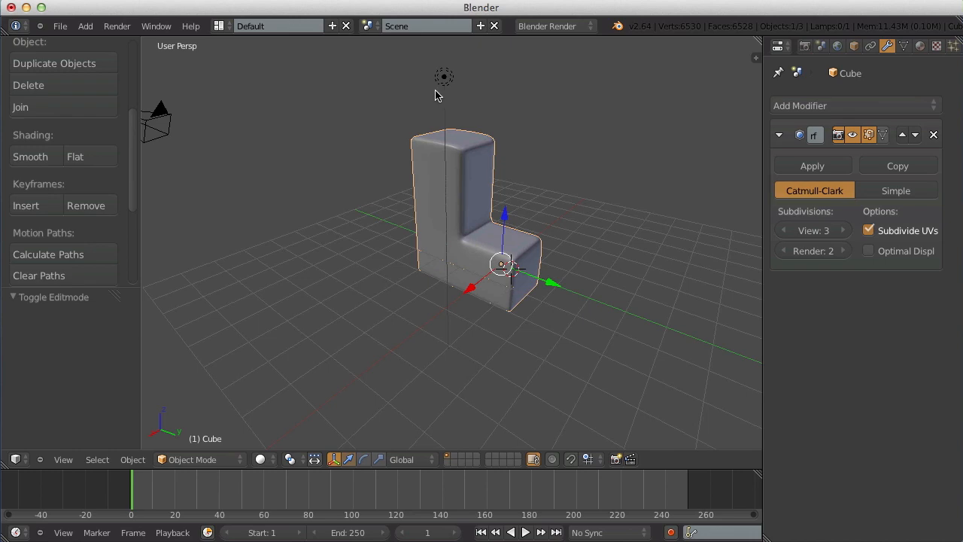
middle_click_drag(570, 223, 563, 304)
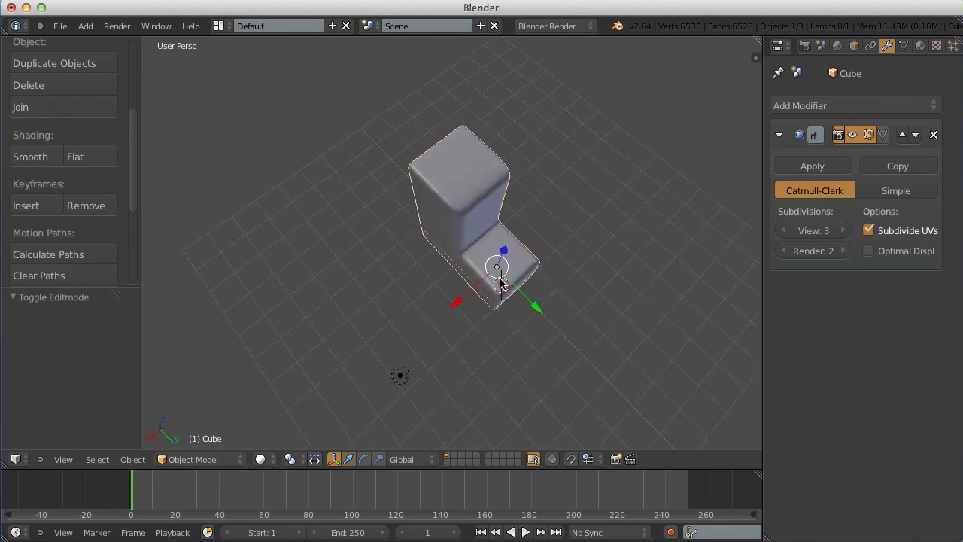
middle_click_drag(501, 282, 511, 221)
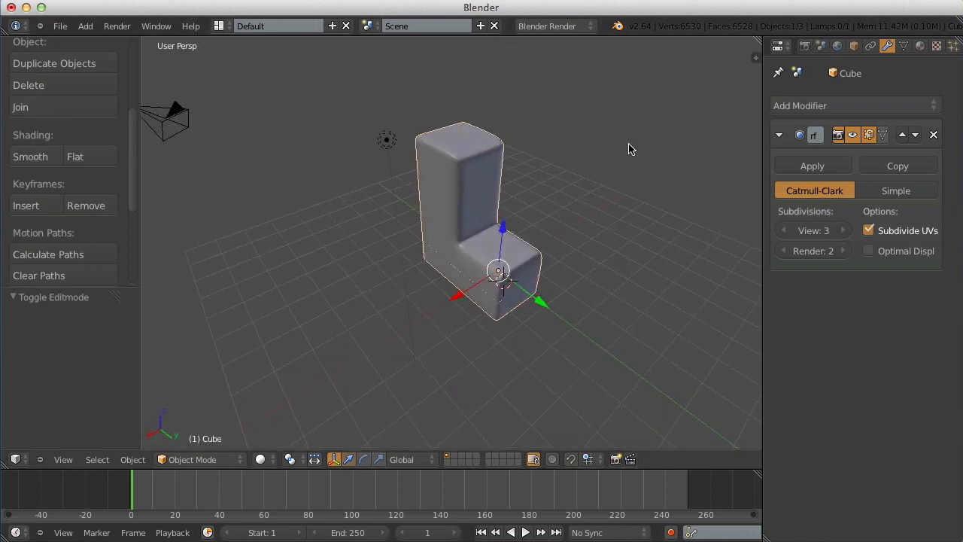
- Remove the Subdivision Surface modifier and open the bare mesh in Edit Mode with nothing selected
left_click(935, 135)
scroll(555, 240, "up", 2)
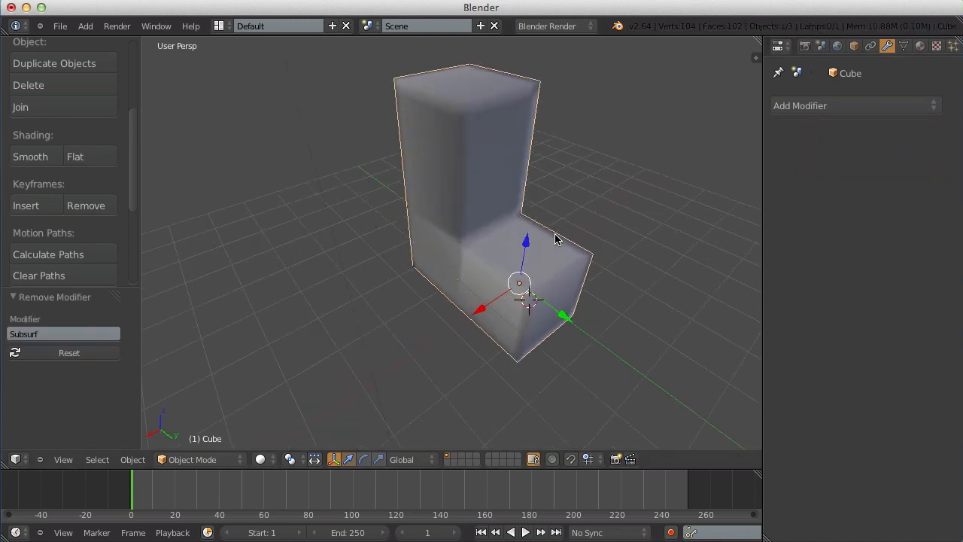
key("Tab")
key("a")
scroll(628, 261, "down", 3)
middle_click_drag(628, 260, 266, 252)
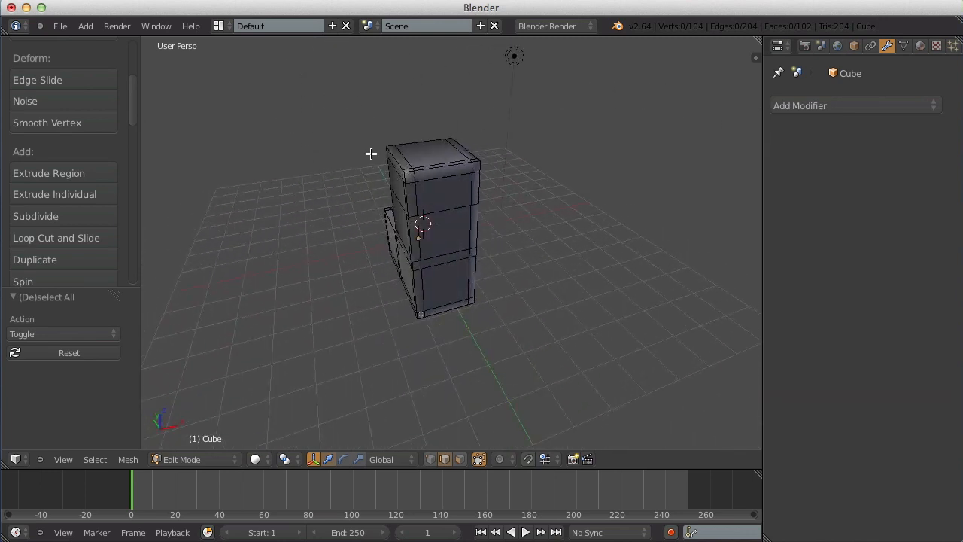
- Inspect the bare mesh's edge loops and switch to face selection mode
middle_click_drag(553, 243, 503, 197)
middle_click_drag(491, 317, 527, 135)
scroll(499, 128, "up", 3)
key("ctrl+Tab")
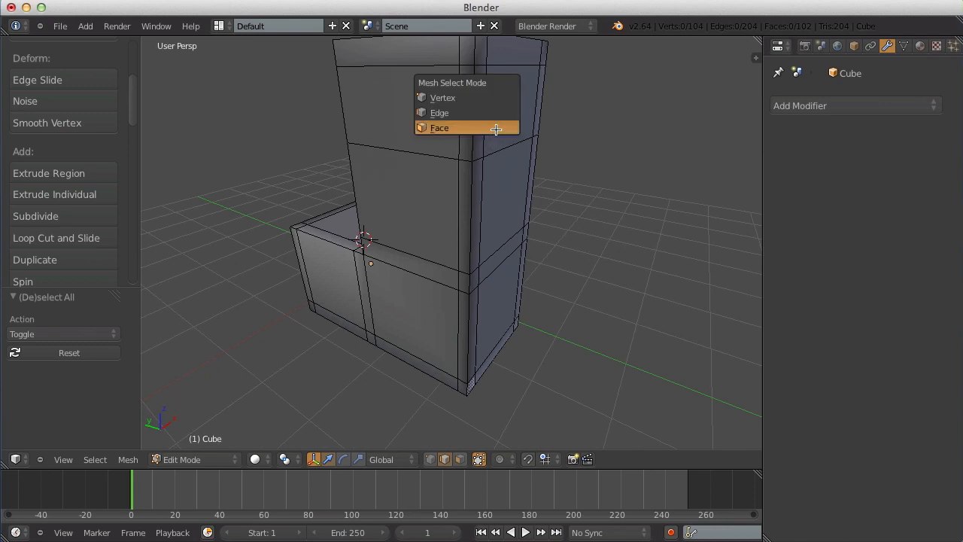
left_click(495, 130)
scroll(516, 189, "down", 8)
- Return to Object Mode and delete the L-shaped object from the scene
key("Tab")
middle_click_drag(583, 243, 484, 235)
key("x")
left_click(485, 231)
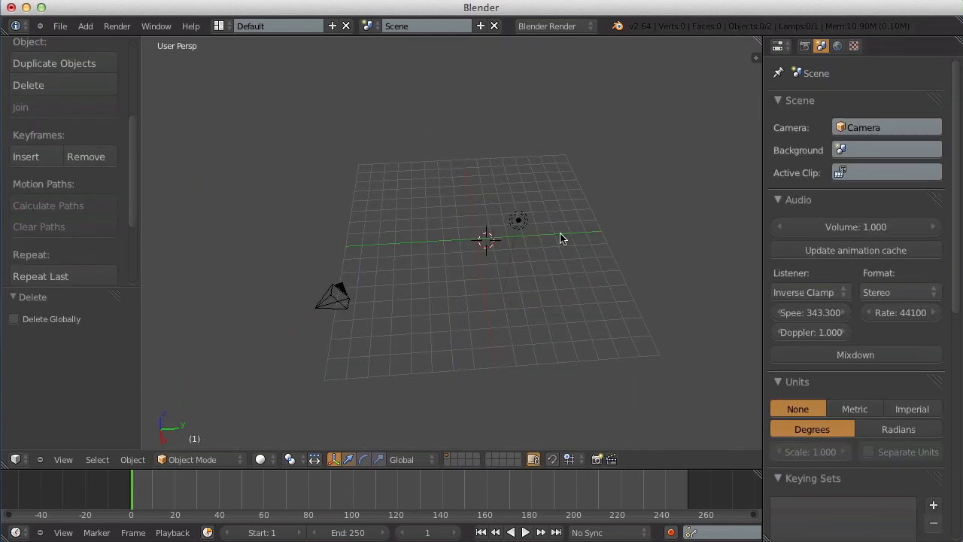
scroll(564, 236, "down", 3)
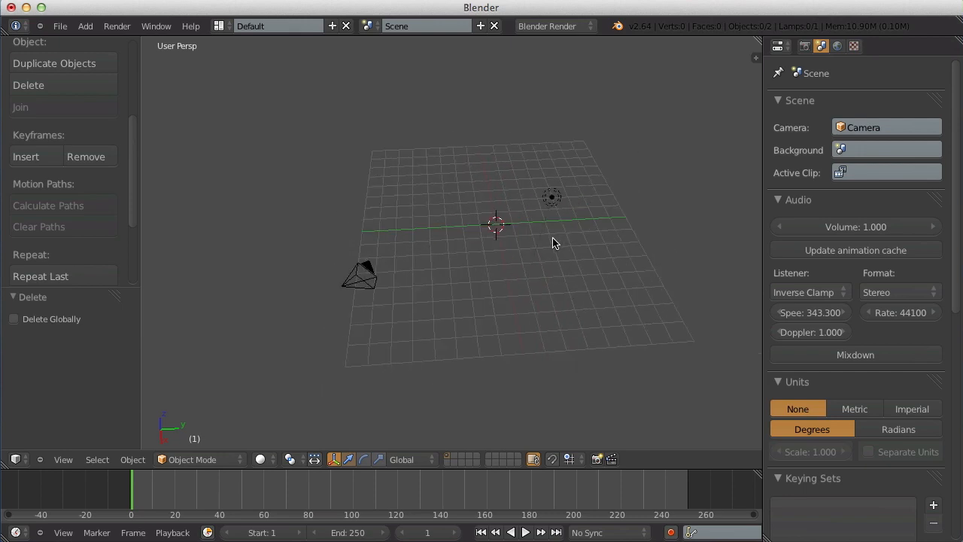
- Place the 3D cursor at several spots in the viewport and reset it to the scene origin
left_click(592, 288)
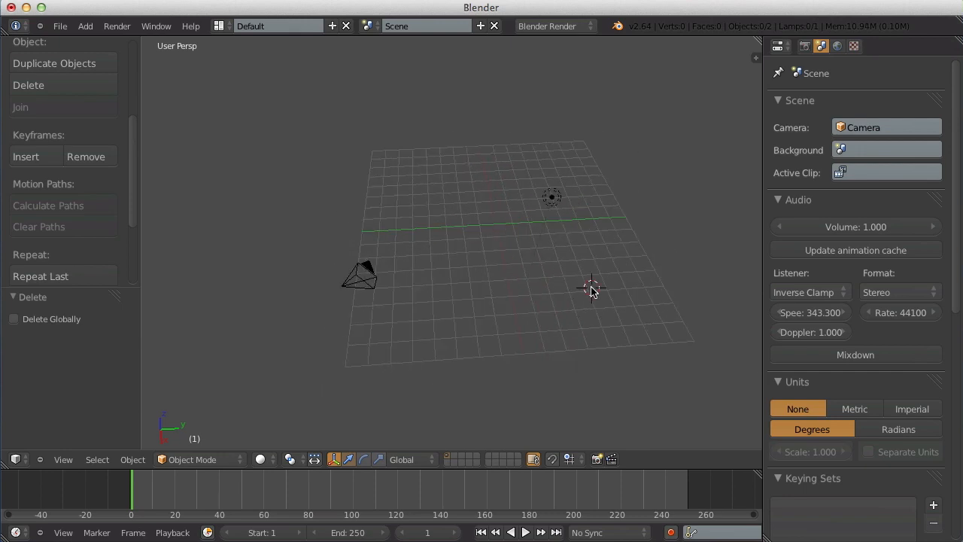
left_click(430, 294)
left_click(357, 164)
left_click(517, 103)
key("shift+c")
middle_click_drag(685, 344, 493, 284)
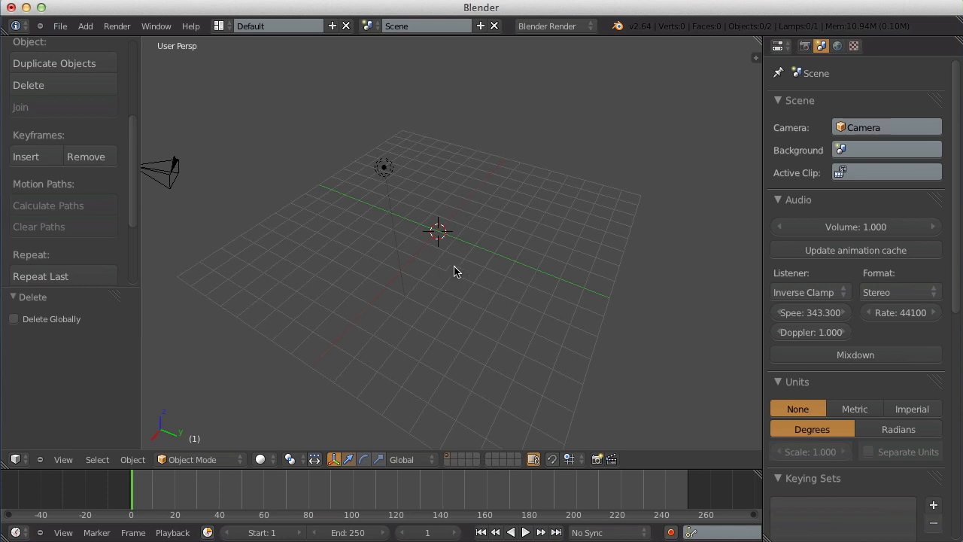
- Add a cube mesh at the scene origin
key("shift+a")
mouse_move(454, 269)
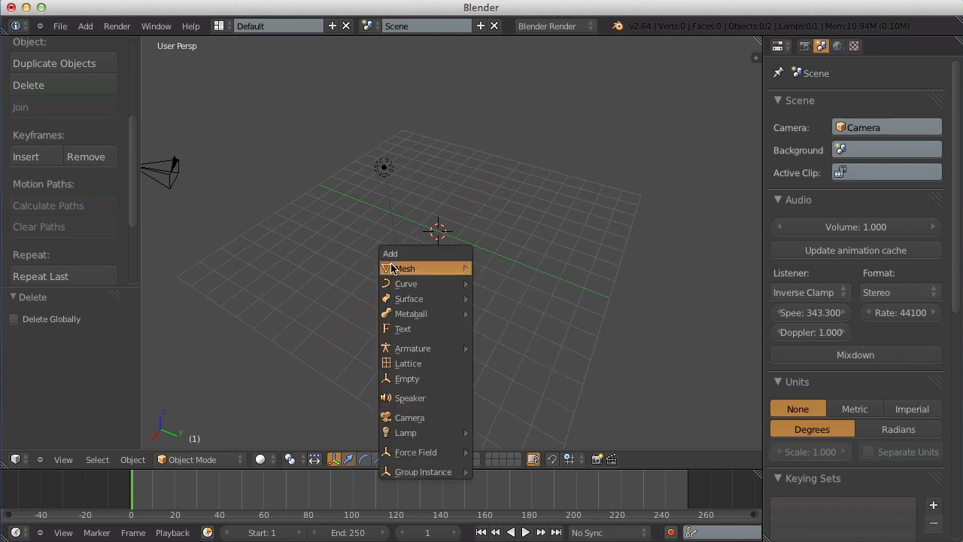
mouse_move(398, 269)
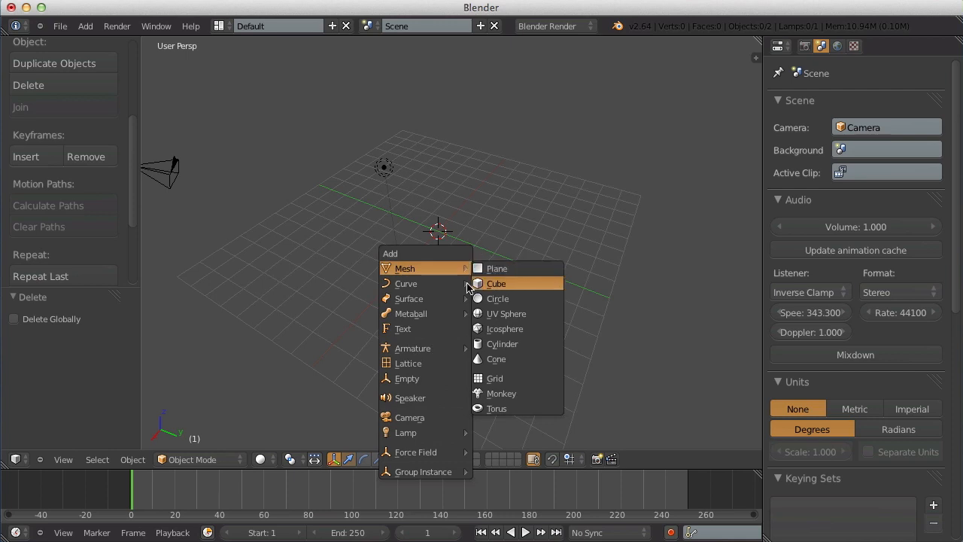
left_click(485, 285)
scroll(484, 286, "up", 3)
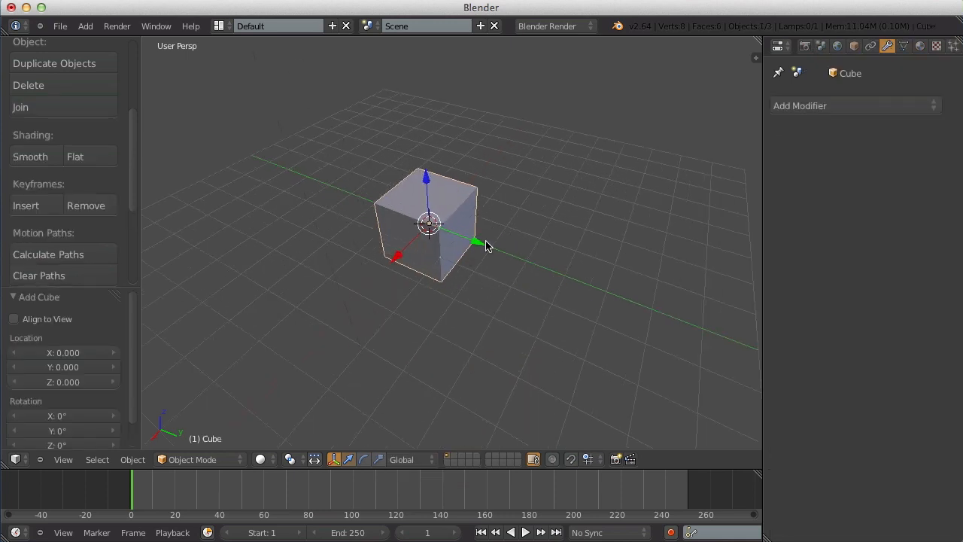
scroll(448, 206, "down", 4)
middle_click_drag(449, 206, 445, 252)
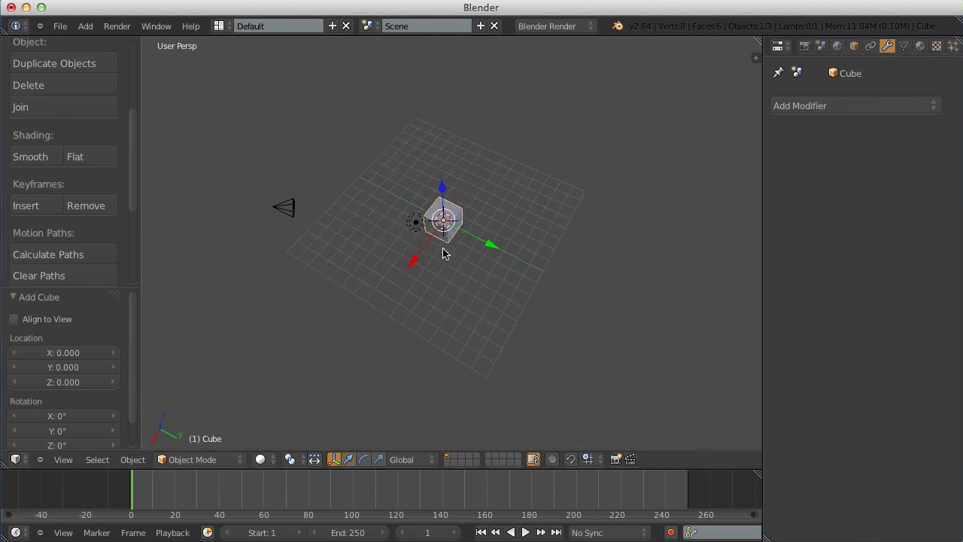
- Place the 3D cursor near the far corner of the grid and add a second cube there
left_click(573, 193)
key("shift+a")
mouse_move(598, 221)
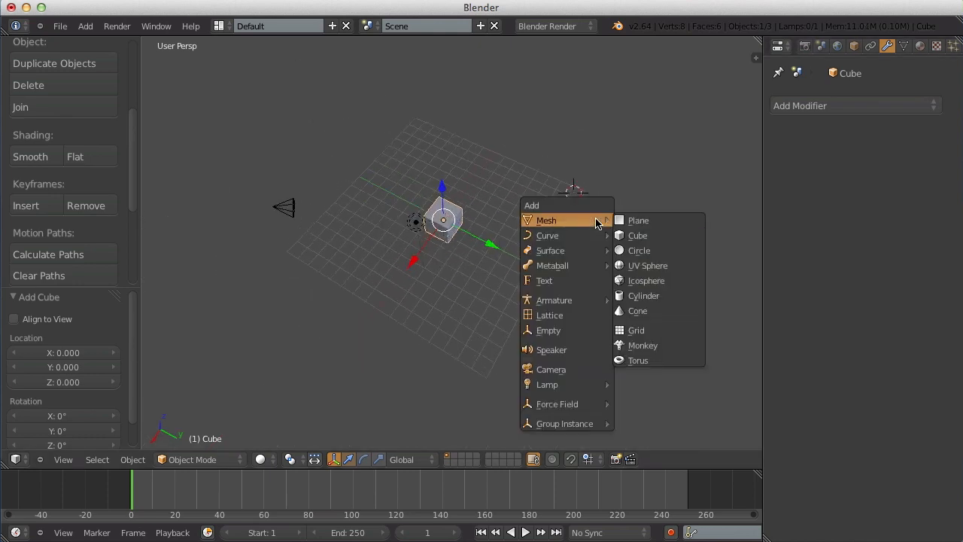
left_click(633, 236)
scroll(651, 227, "up", 1)
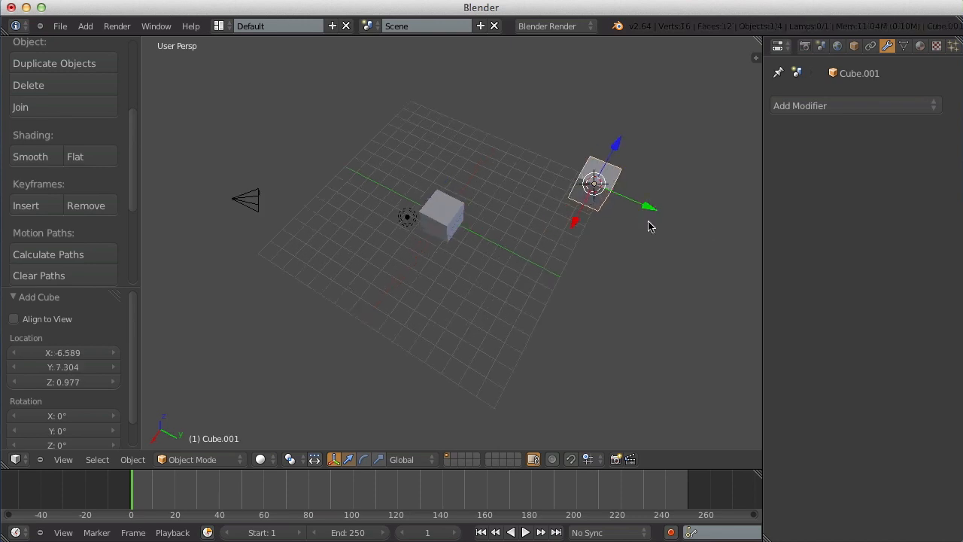
middle_click_drag(651, 227, 631, 171)
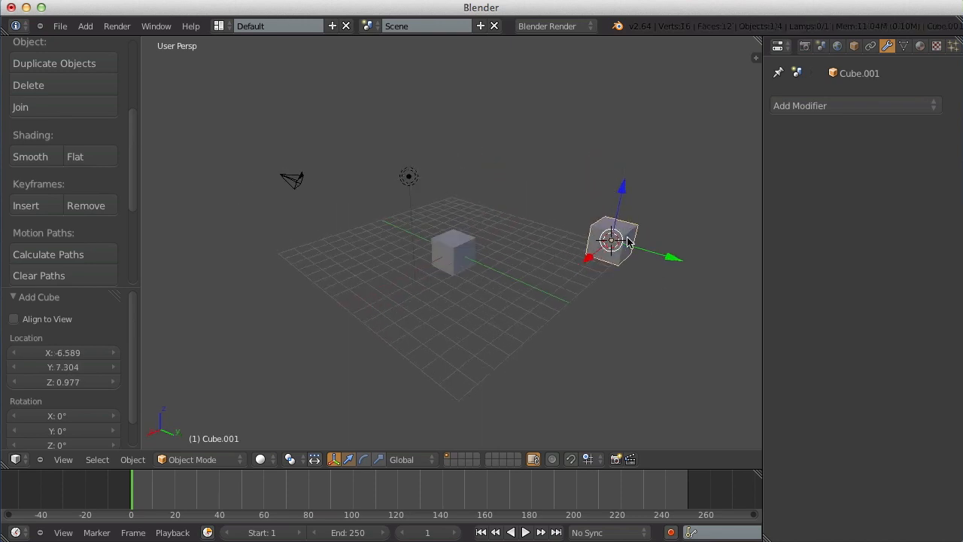
- Undo both cube additions and return the 3D cursor to the scene origin
key("ctrl+z")
key("ctrl+z")
key("shift+c")
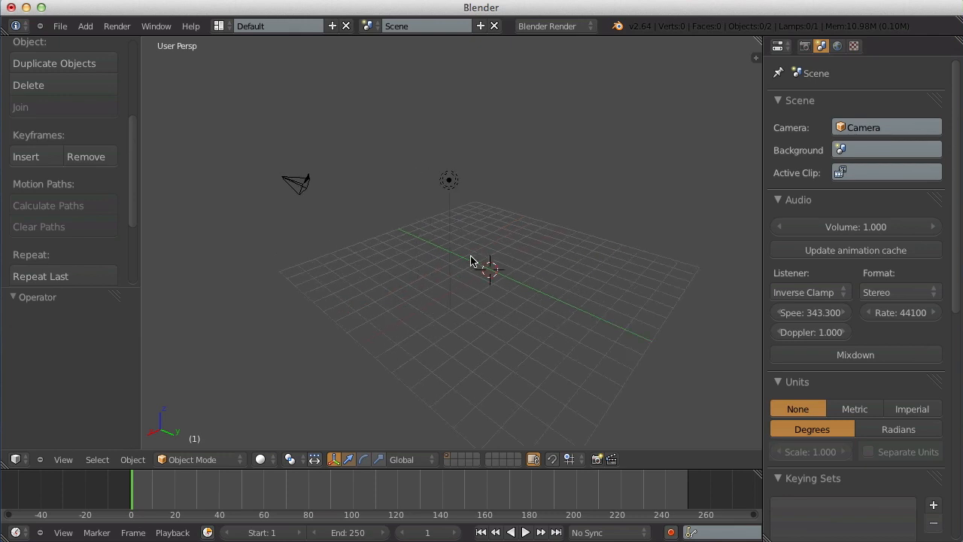
scroll(464, 255, "down", 6)
middle_click_drag(464, 256, 421, 289)
scroll(420, 289, "up", 3)
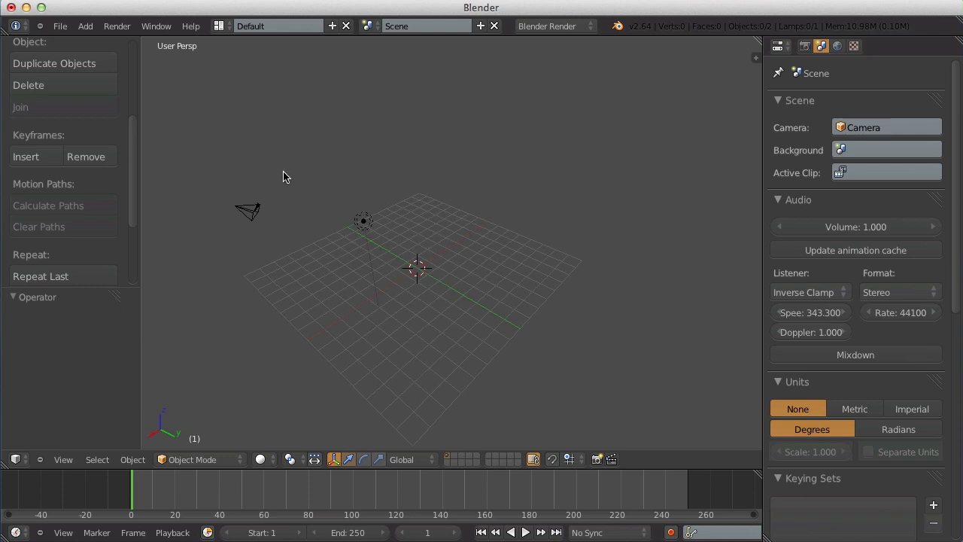
- Place the 3D cursor at four different spots around the grid, then reset it to the scene origin
scroll(314, 226, "up", 2)
left_click(510, 264)
left_click(427, 182)
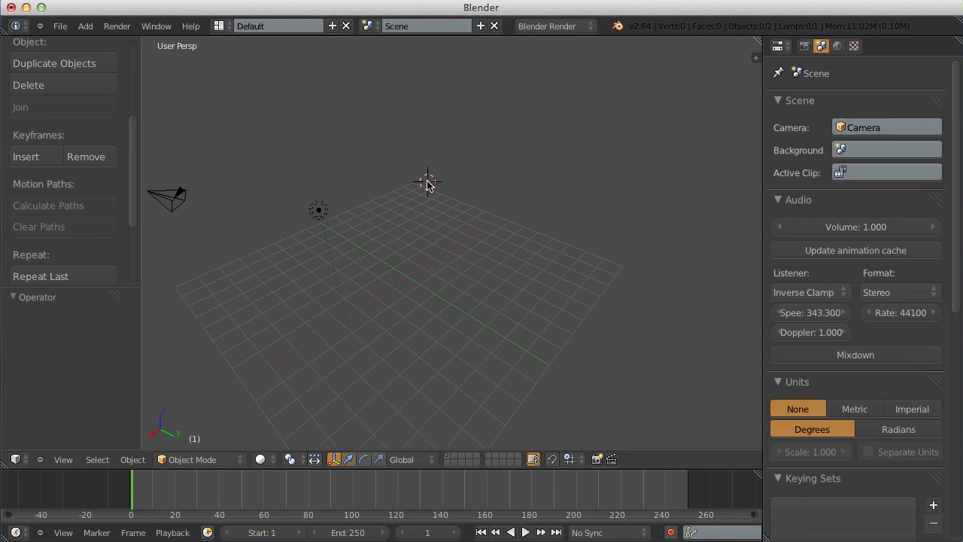
left_click(330, 256)
left_click(329, 331)
scroll(456, 287, "down", 1)
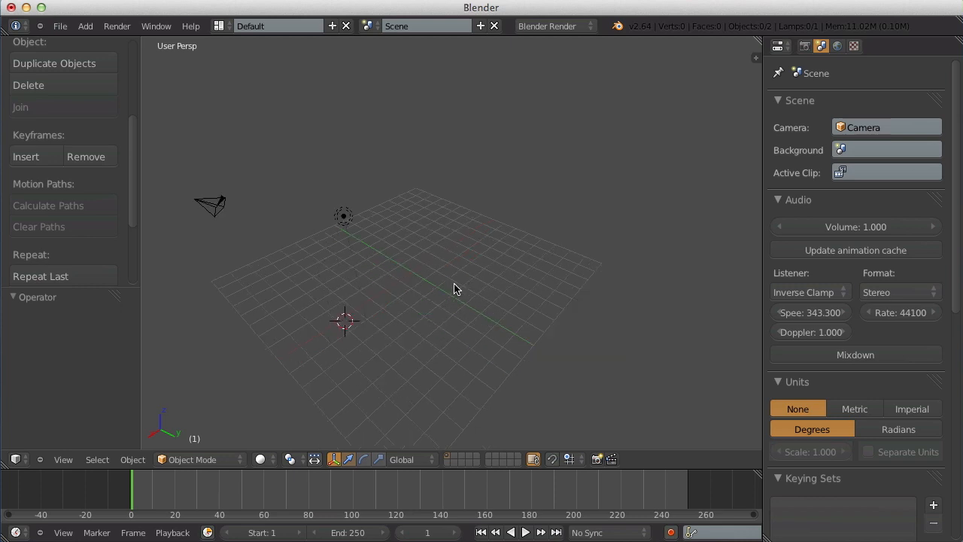
scroll(453, 289, "up", 1)
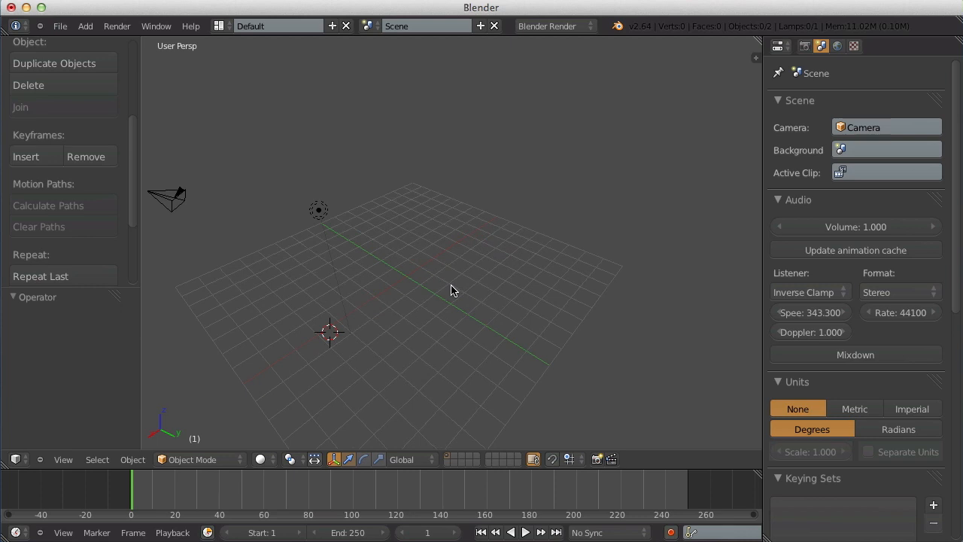
key("shift+c")
scroll(500, 277, "down", 2)
middle_click_drag(498, 275, 384, 245, "shift")
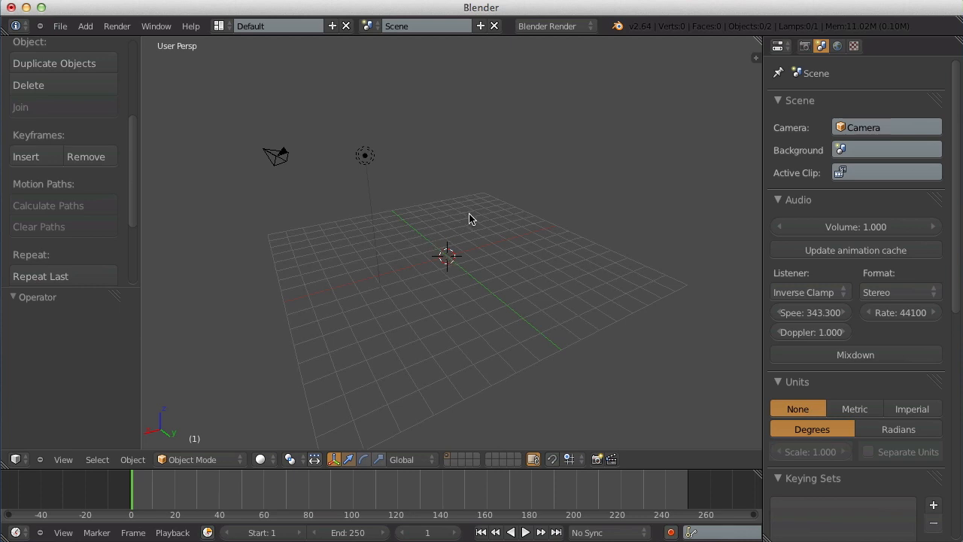
- Add a cube at the scene origin and open it in Edit Mode with nothing selected
mouse_move(471, 200)
middle_mouse_down()
mouse_move(465, 281)
mouse_move(472, 214)
middle_mouse_up()
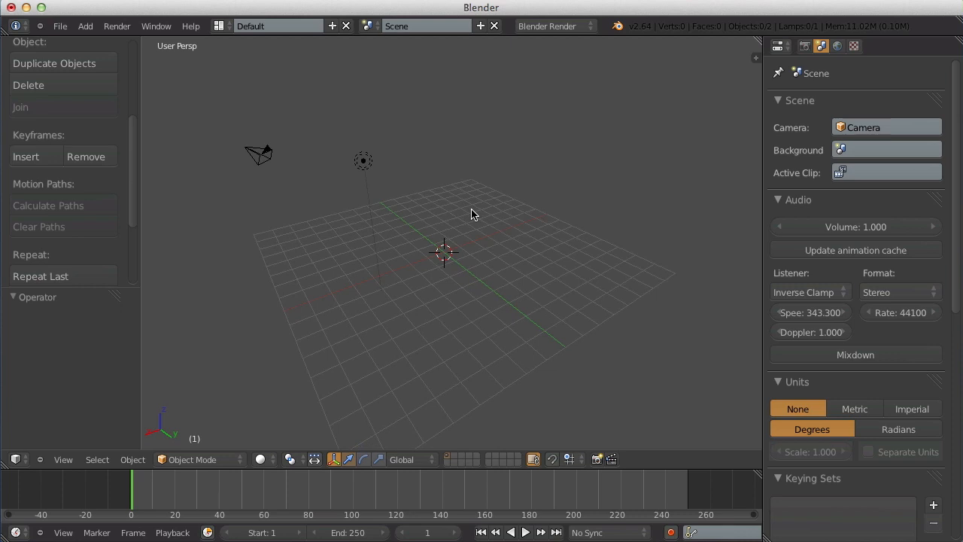
key("shift+a")
mouse_move(472, 214)
left_click(537, 227)
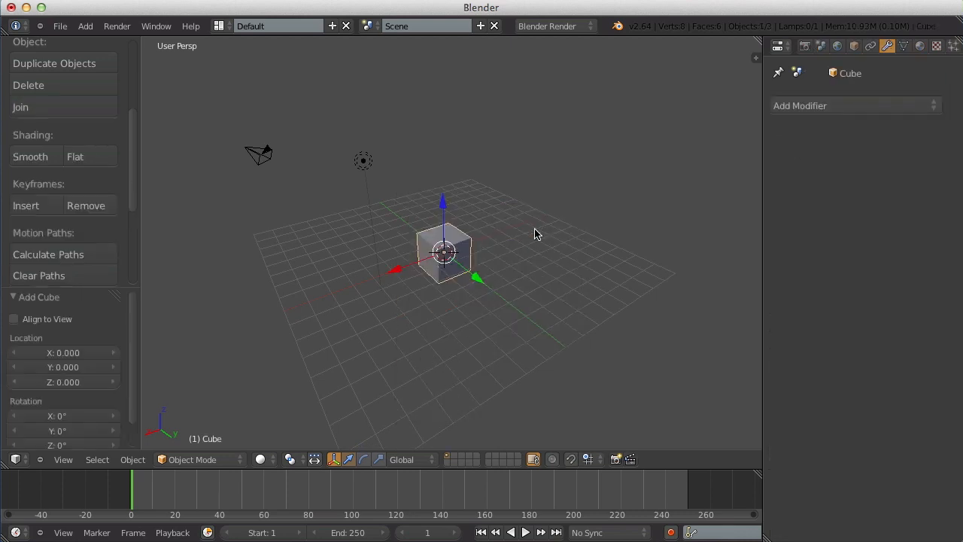
scroll(527, 239, "up", 3)
middle_click_drag(518, 246, 482, 262)
key("Tab")
key("a")
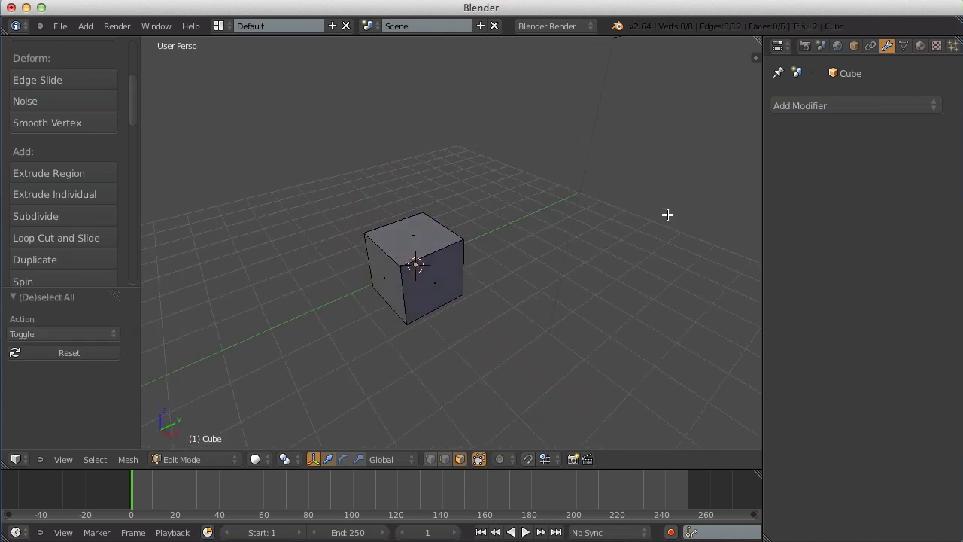
- Add a Mirror modifier to the cube, try moving the object along Y in Object Mode, and return to Edit Mode
left_click(833, 108)
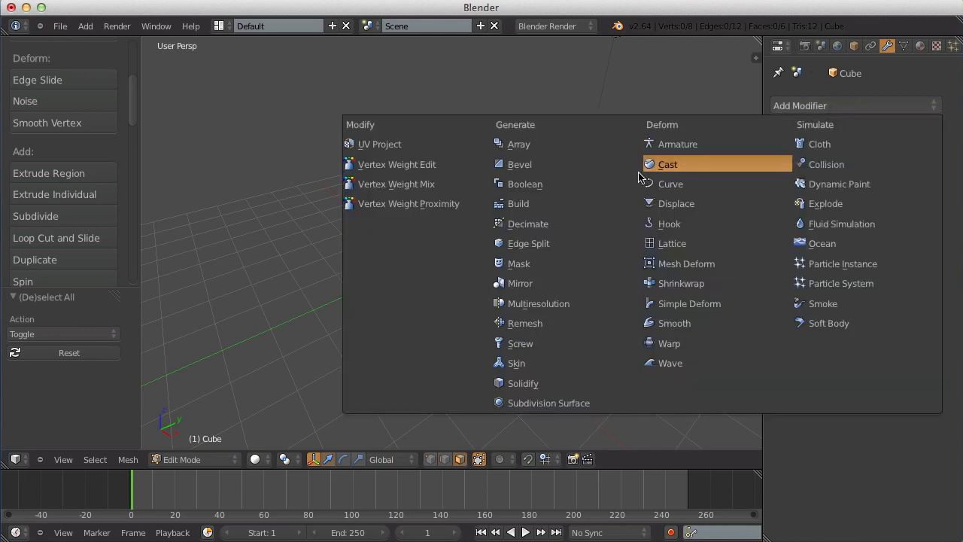
left_click(563, 292)
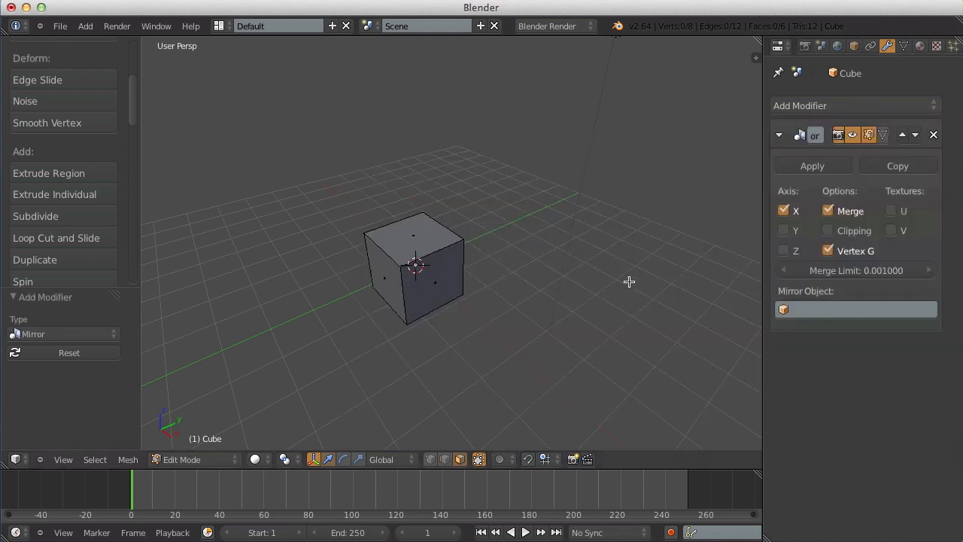
key("Tab")
key("g")
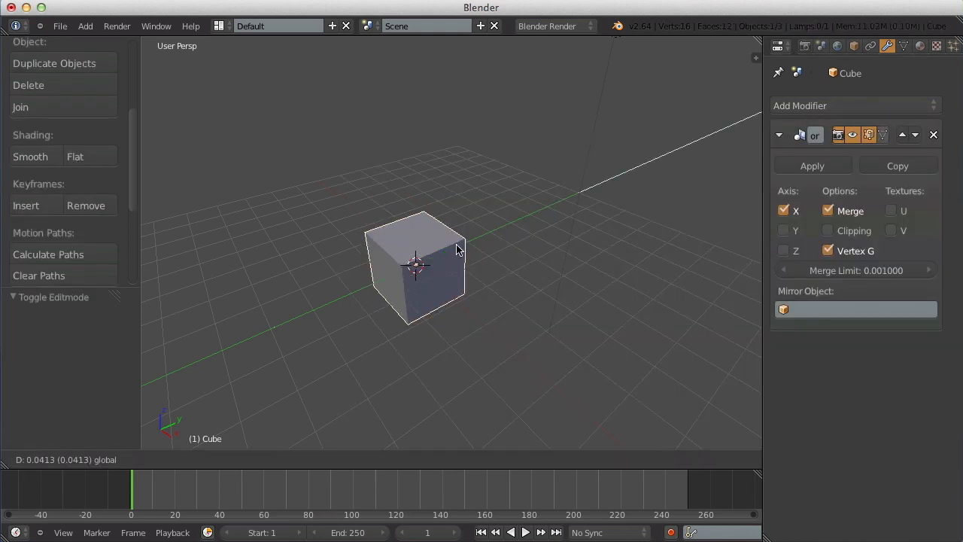
left_click(458, 252)
key("Tab")
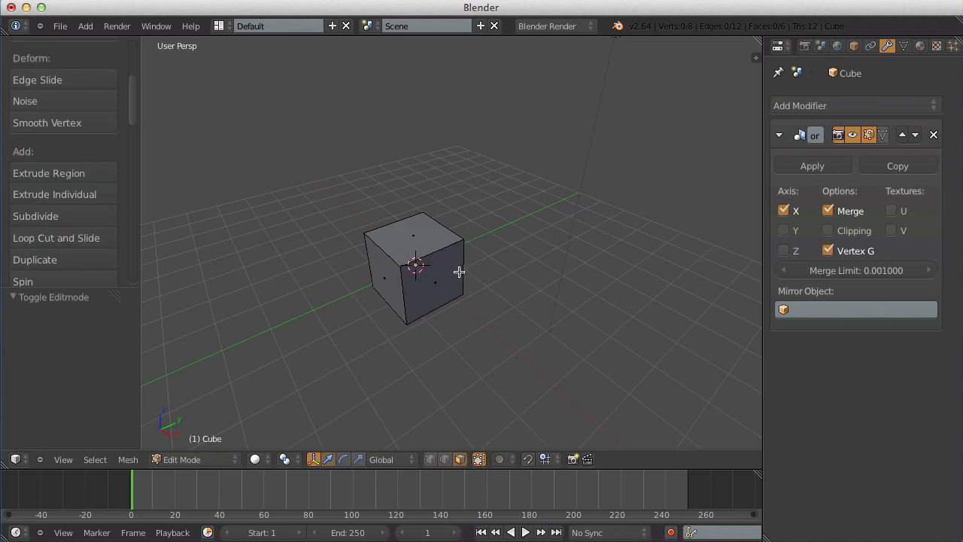
- Select the whole cube mesh and move it along X away from its origin in moves of about 1.797 and 1.307 units
key("a")
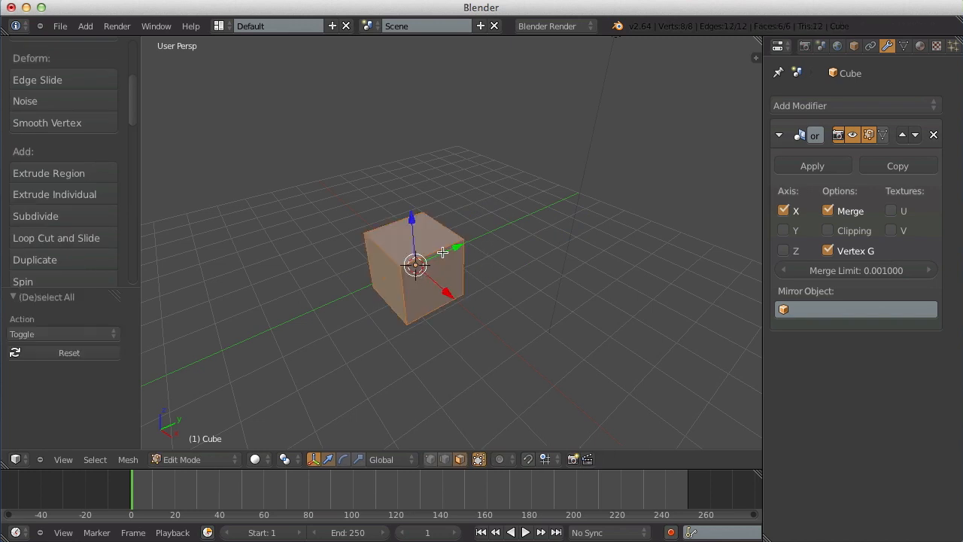
left_click_drag(452, 250, 489, 226)
left_click_drag(473, 277, 510, 314)
middle_click_drag(445, 331, 537, 270)
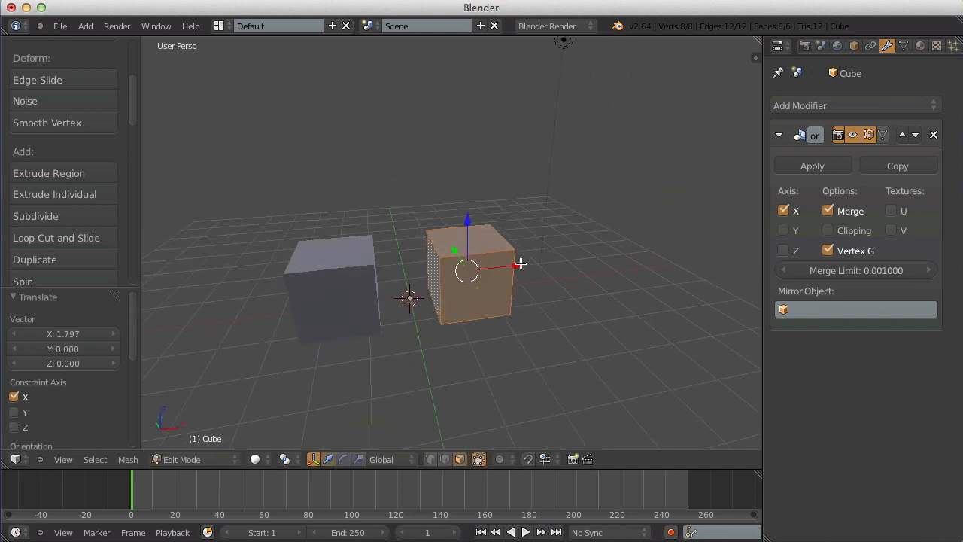
left_click_drag(521, 264, 537, 318)
middle_click_drag(537, 319, 391, 324)
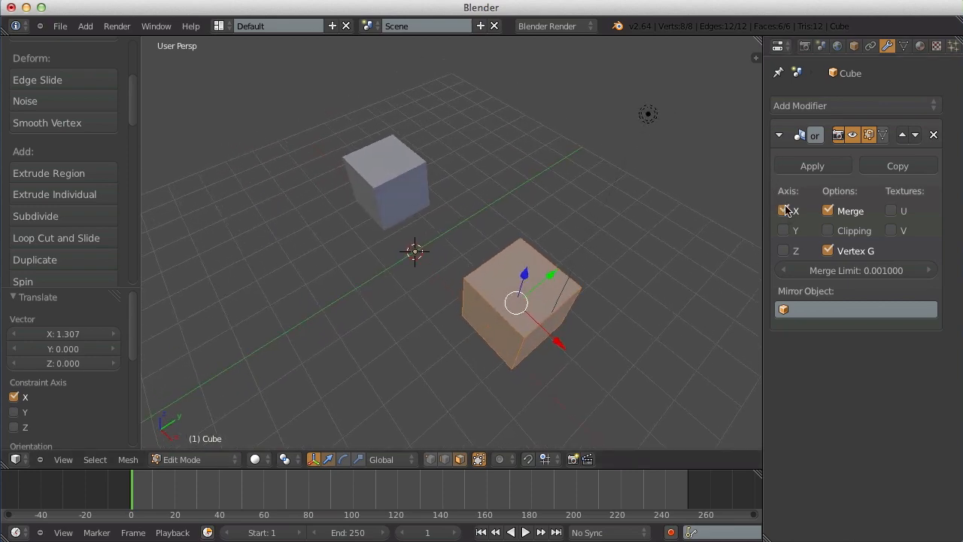
middle_click_drag(489, 316, 615, 203)
middle_click_drag(632, 159, 527, 288)
- Return to Object Mode and examine the object's origin point midway between the cube and its mirrored copy
key("Tab")
scroll(434, 308, "up", 4)
key("a")
middle_click_drag(423, 317, 457, 268)
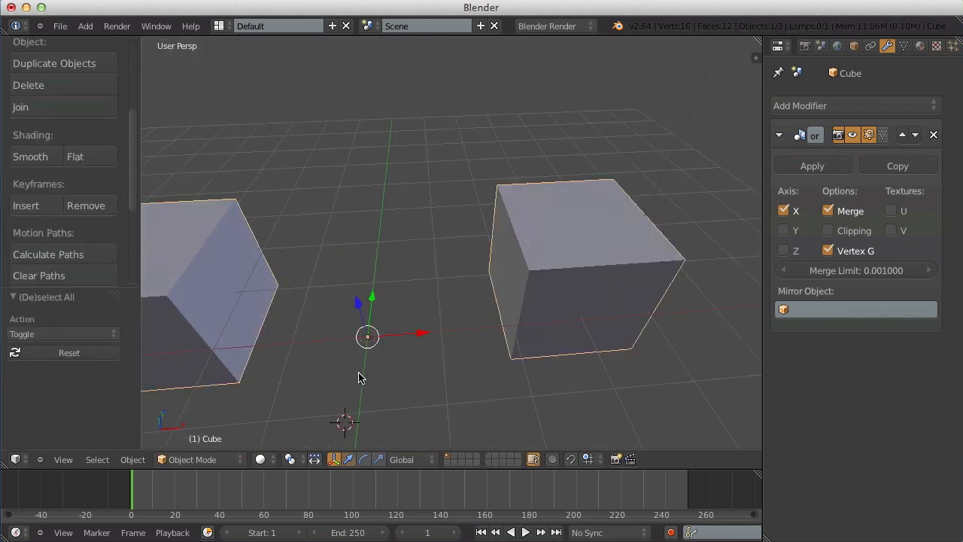
scroll(363, 317, "down", 3)
middle_click_drag(369, 307, 381, 288, "shift")
scroll(381, 288, "up", 2)
scroll(380, 290, "down", 2)
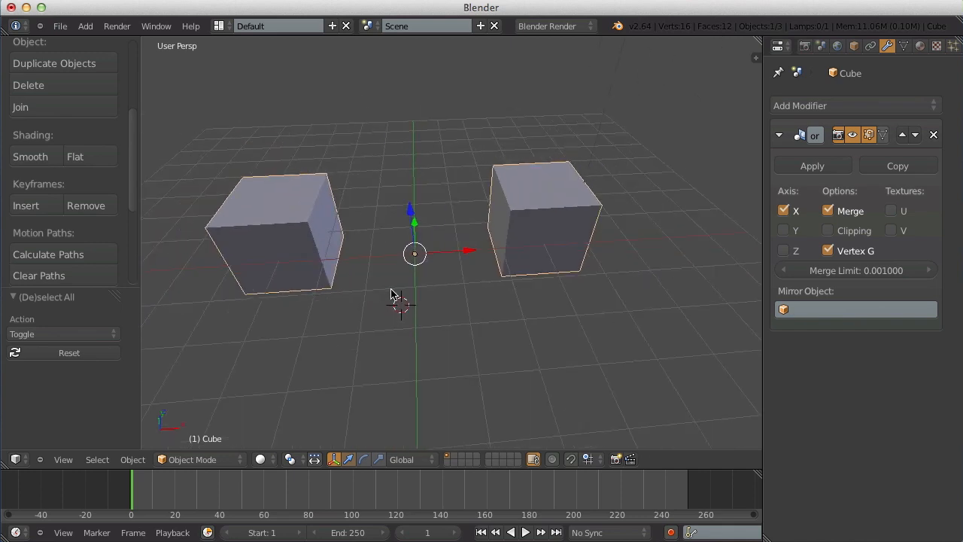
scroll(391, 274, "up", 2)
scroll(393, 270, "up", 2)
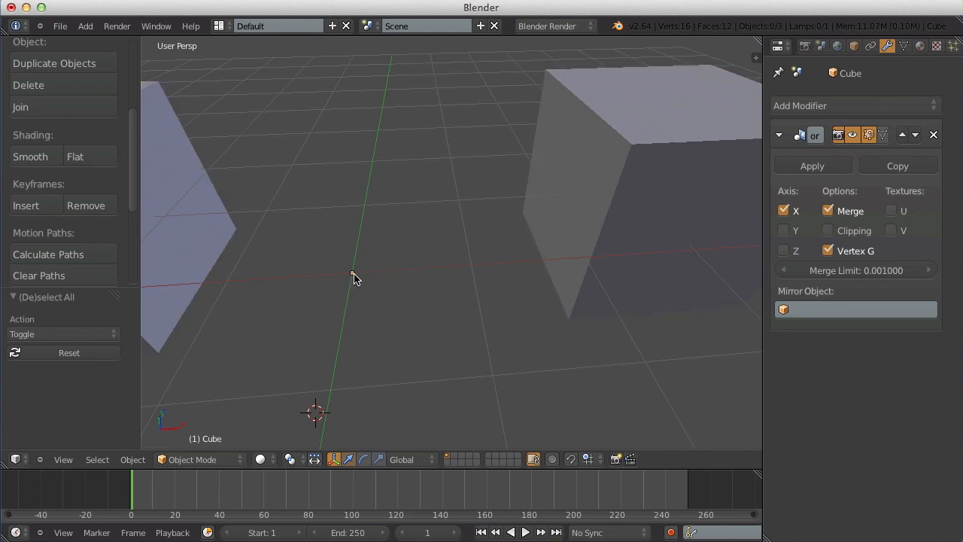
scroll(462, 241, "down", 4)
right_click(619, 215)
scroll(620, 215, "down", 2)
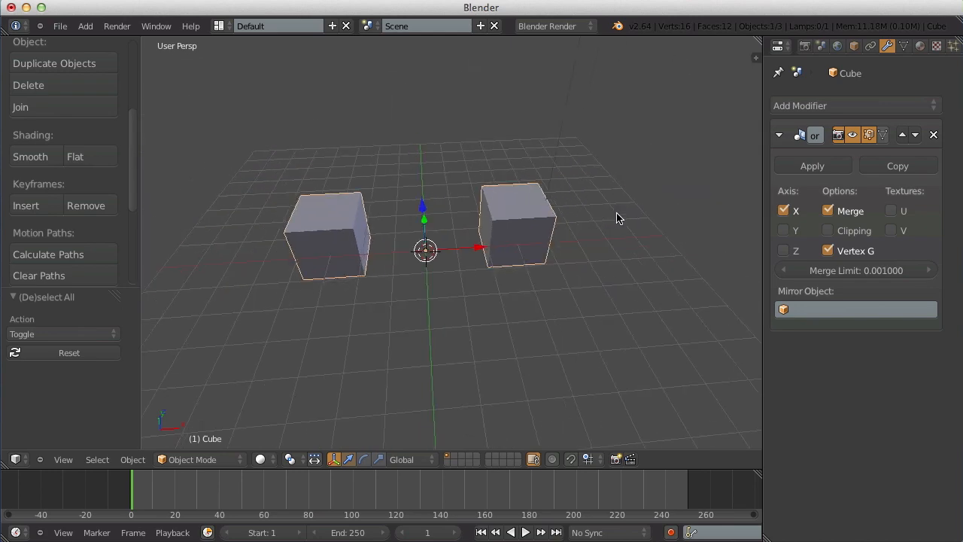
mouse_move(619, 215)
middle_mouse_down()
mouse_move(410, 303)
mouse_move(368, 246)
mouse_move(488, 204)
mouse_move(602, 210)
middle_mouse_up()
scroll(482, 235, "up", 1)
scroll(490, 233, "down", 3)
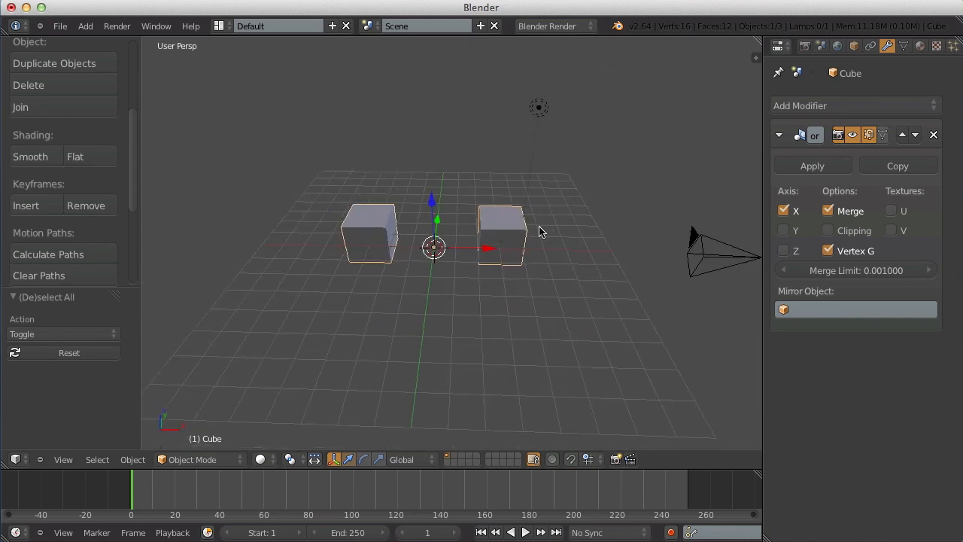
- Try rotating the mirrored object about the global Z axis and undo the rotation
middle_click_drag(542, 231, 511, 258)
scroll(511, 258, "up", 3)
key("r")
key("z")
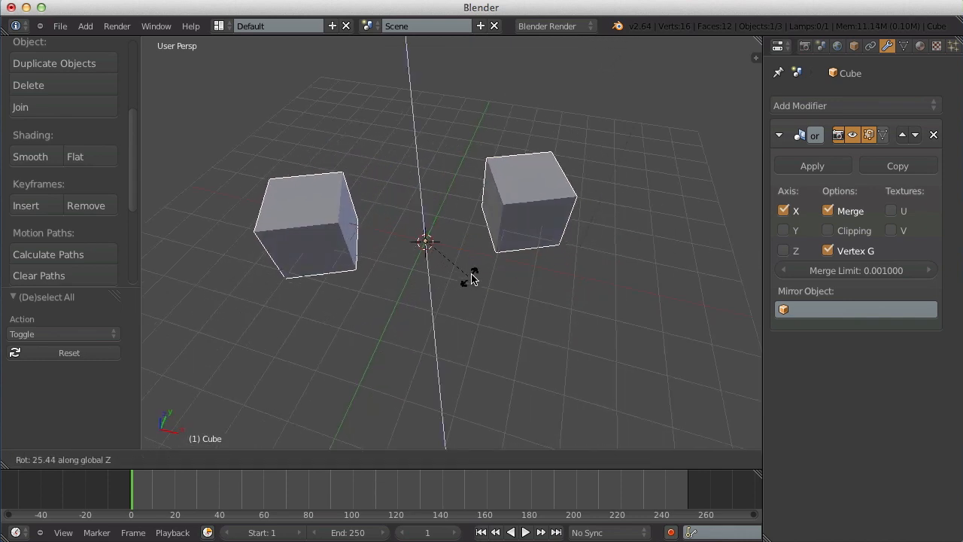
left_click(444, 265)
key("ctrl+z")
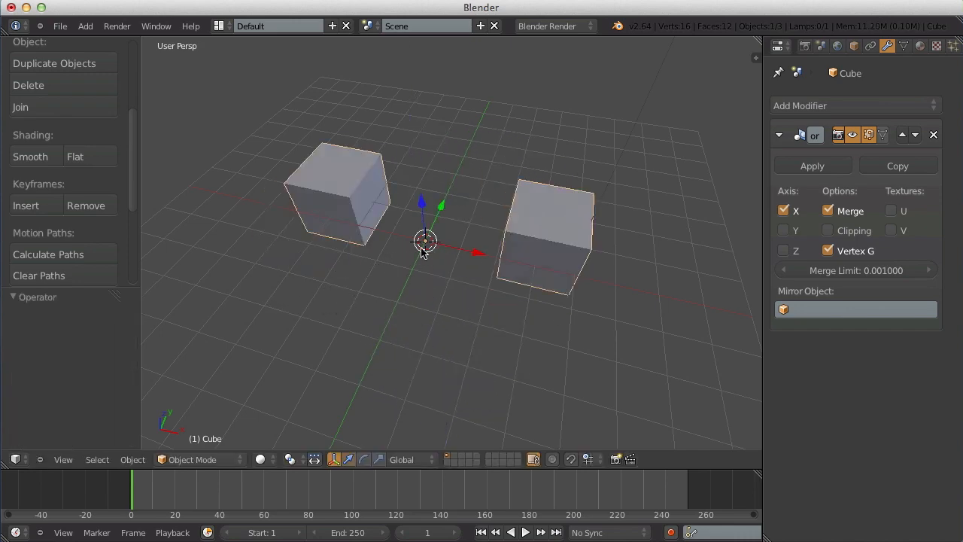
- Enter Edit Mode and move the whole cube mesh along the X axis closer to its mirrored copy
middle_click_drag(495, 283, 621, 291)
scroll(622, 290, "up", 3)
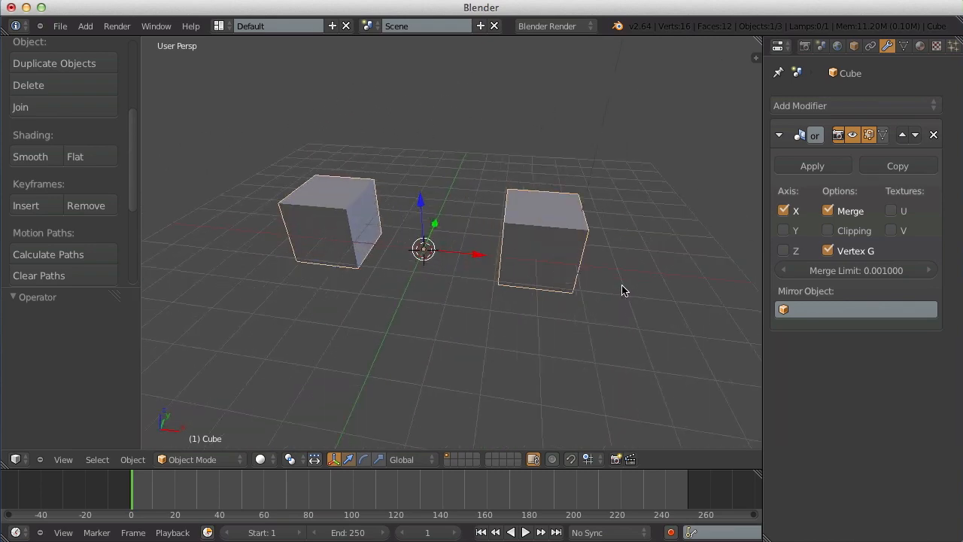
scroll(622, 289, "down", 1)
key("Tab")
middle_click_drag(566, 300, 550, 271)
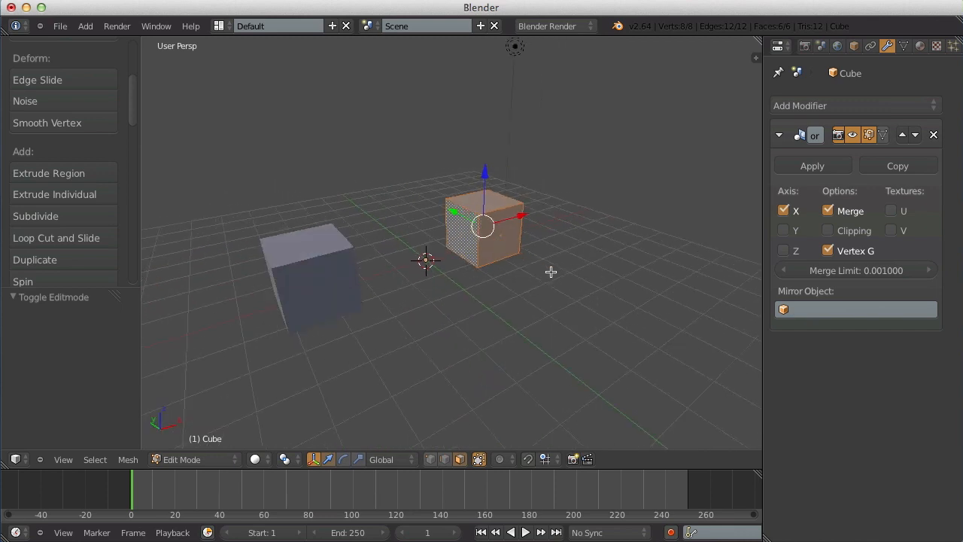
key("Tab")
key("Tab")
key("a")
key("a")
key("g")
key("x")
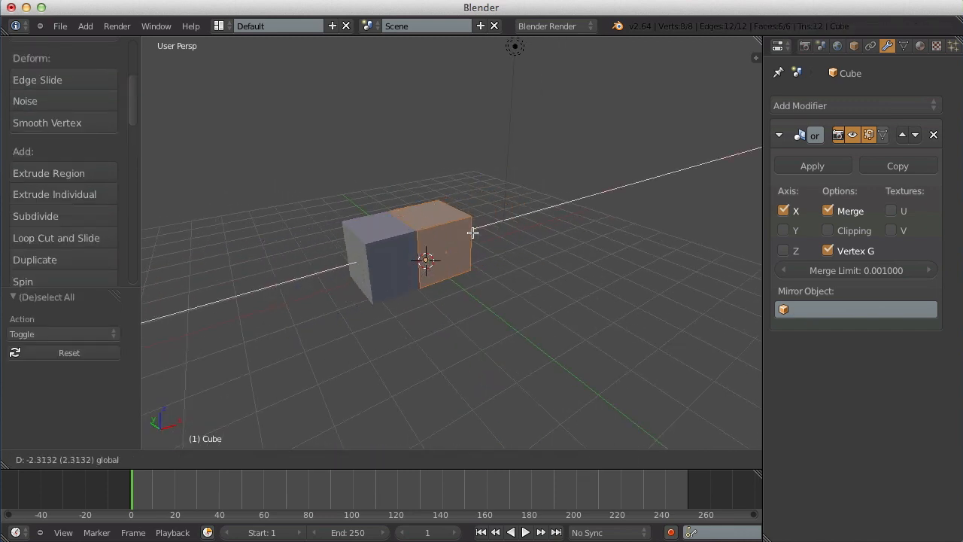
left_click(494, 226)
- Delete the cube's inner face that faces the mirrored copy
key("a")
middle_click_drag(494, 227, 512, 248)
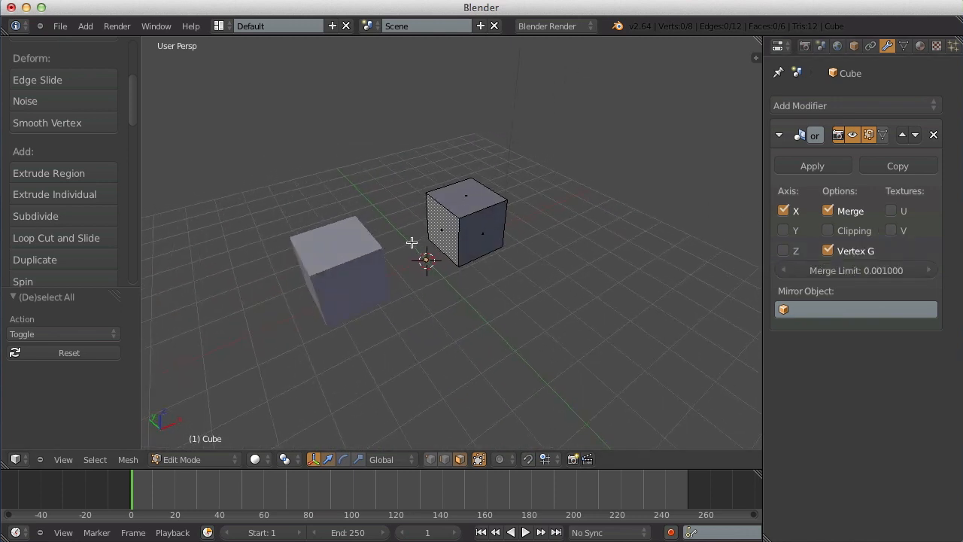
key("x")
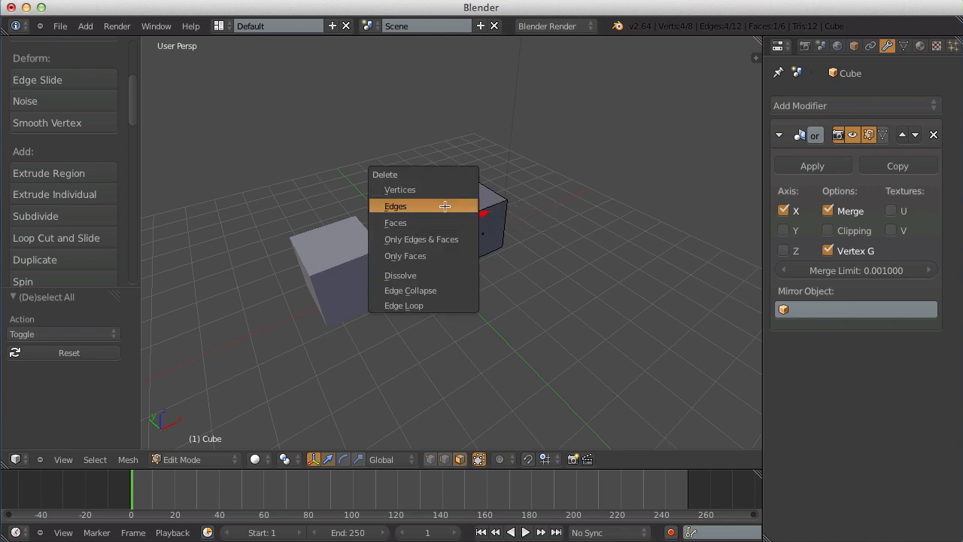
left_click(441, 218)
middle_click_drag(459, 228, 431, 194)
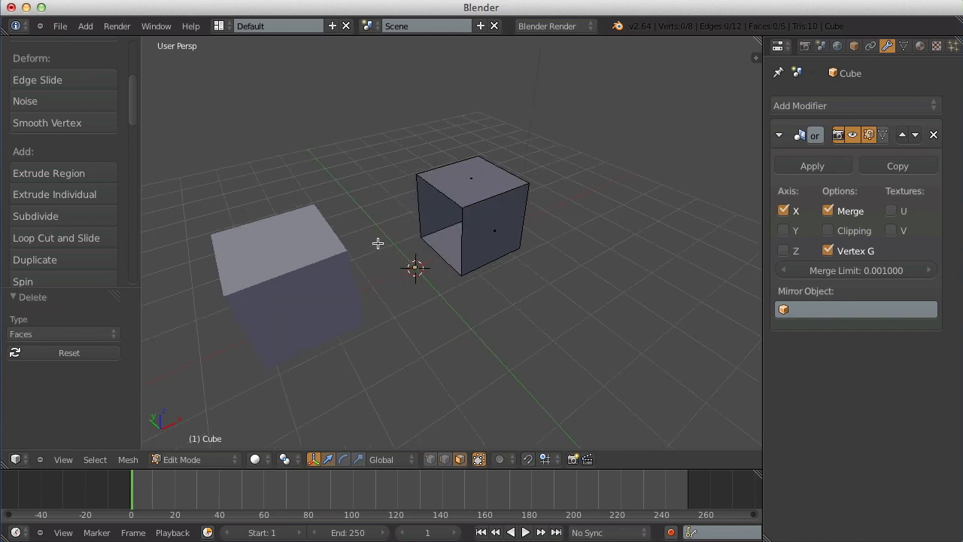
middle_click_drag(377, 243, 251, 281)
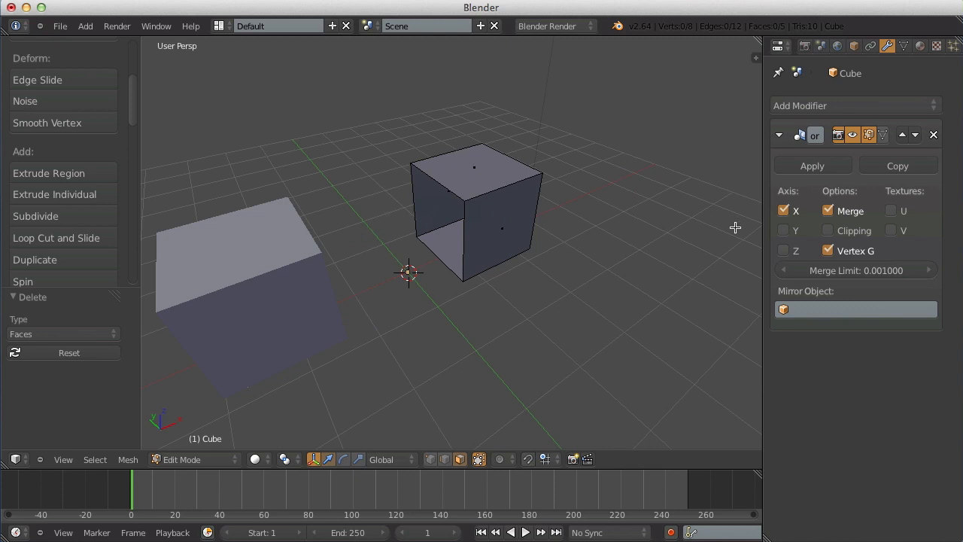
- Enable Clipping on the Mirror modifier and move the whole mesh along X until its open side joins the mirrored half
scroll(555, 220, "down", 2)
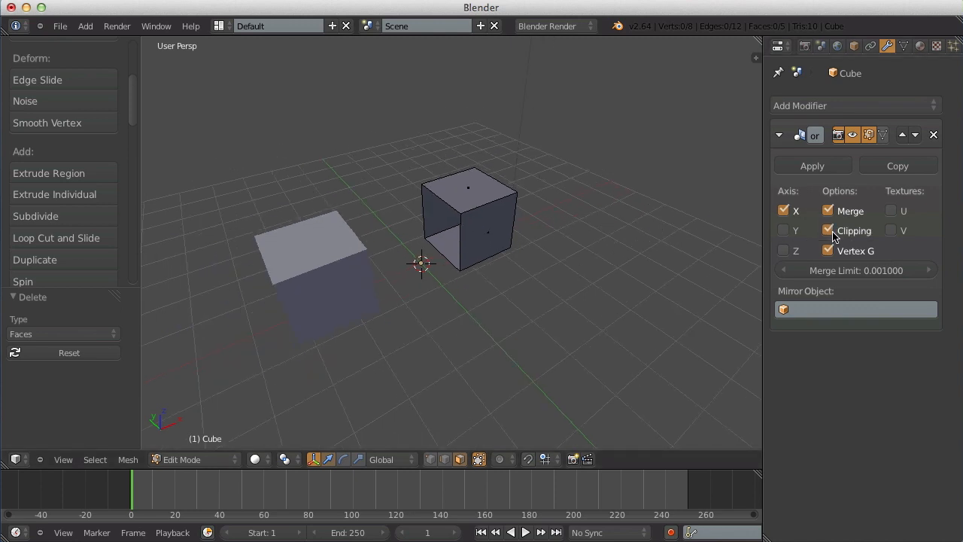
key("a")
left_click_drag(509, 201, 477, 267)
key("a")
key("a")
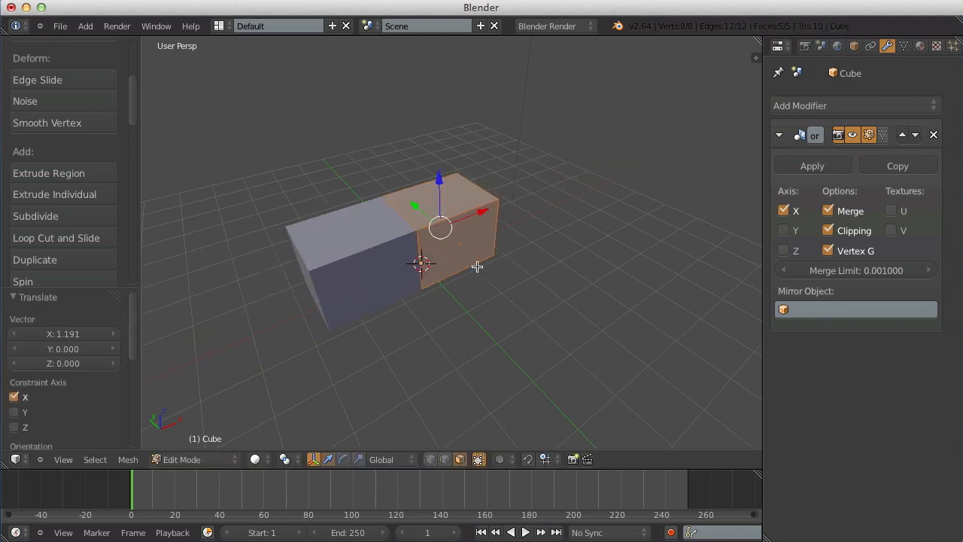
- Select the mesh's outer end face, pull it outward along X and scale it to about 0.658
middle_click_drag(458, 280, 461, 250)
scroll(466, 256, "up", 4)
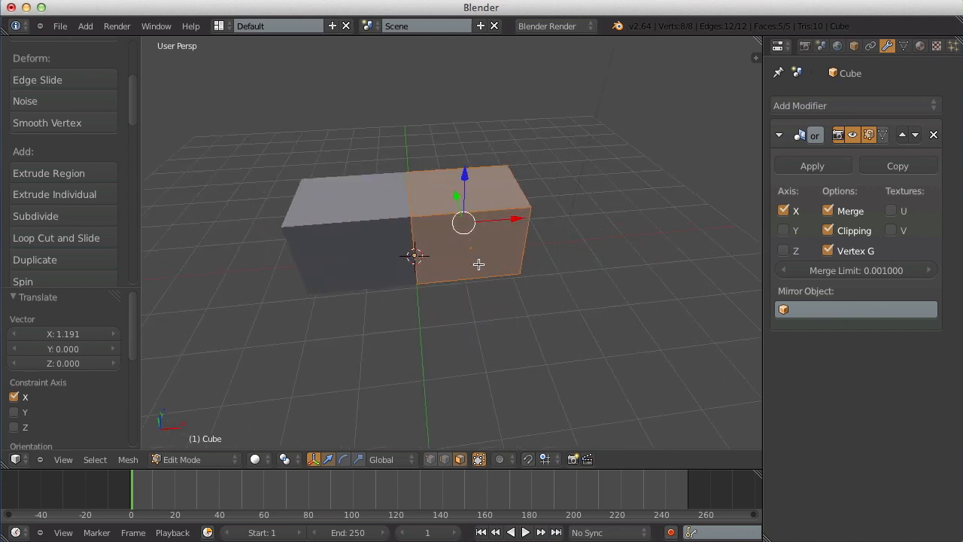
scroll(480, 267, "down", 3)
scroll(492, 278, "up", 3)
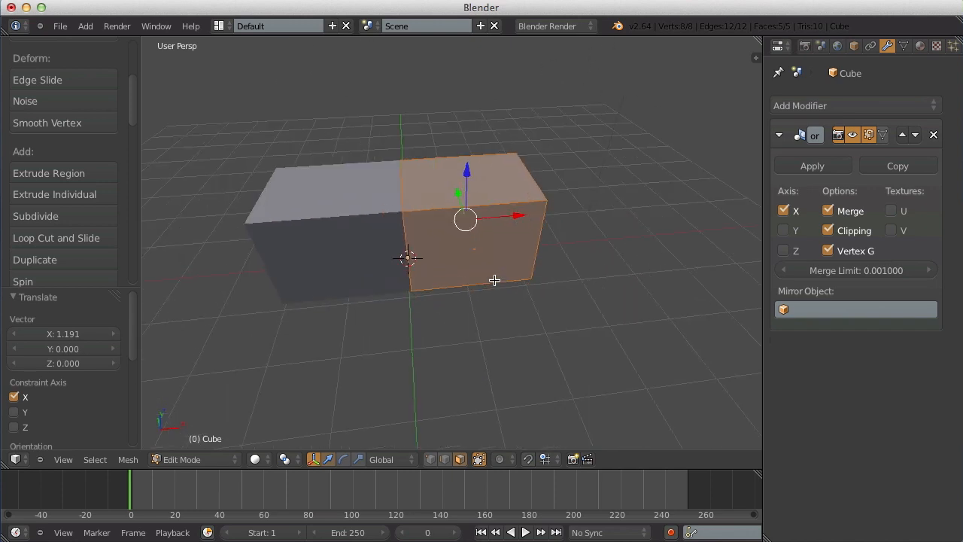
middle_click_drag(512, 260, 431, 249)
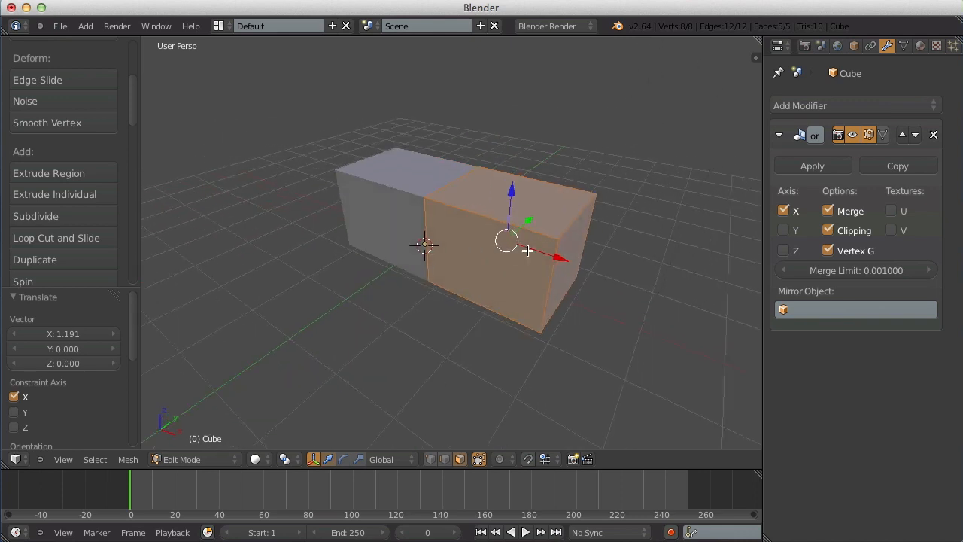
right_click(552, 249)
right_click(569, 248)
scroll(570, 248, "down", 1)
scroll(571, 248, "down", 1)
left_click_drag(586, 266, 661, 310)
key("s")
left_click(634, 308)
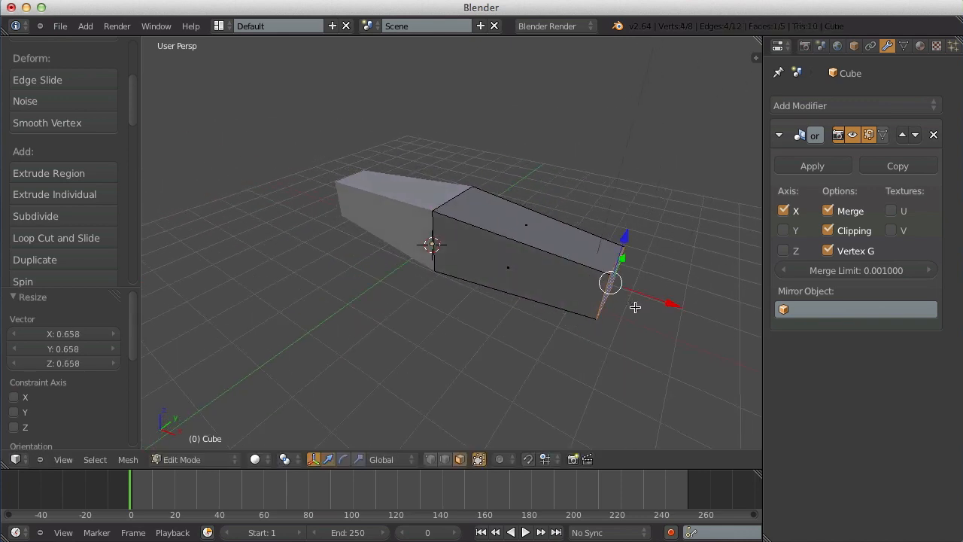
- Add a loop cut around the elongated half, slid closer to the mirror plane
key("a")
key("ctrl+r")
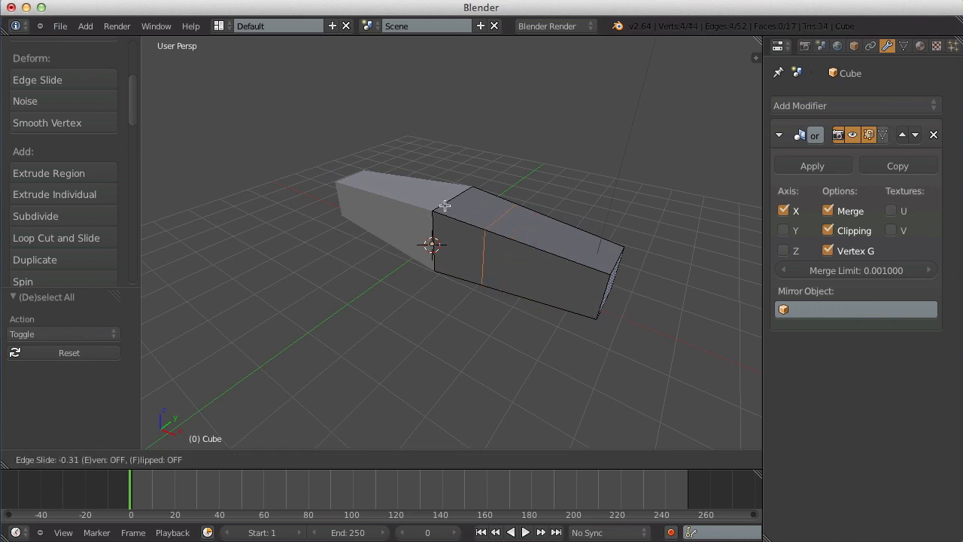
left_click(456, 207)
- Extrude the top face beside the mirror plane upward about 1.44 units, scale it down and return to Object Mode
key("ctrl+Tab")
left_click(457, 209)
right_click(467, 204)
key("e")
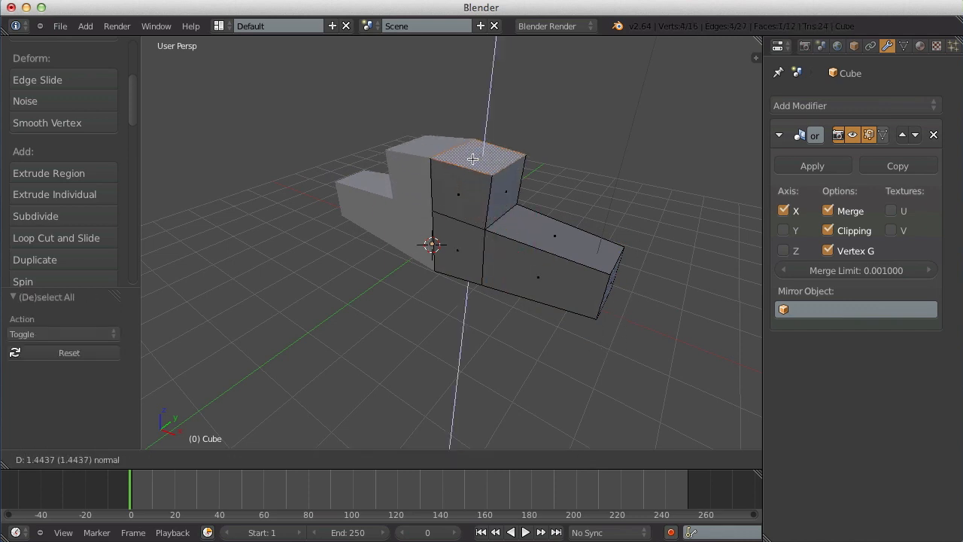
left_click(473, 158)
key("s")
left_click(491, 174)
key("Tab")
- In Edit Mode, add a loop cut across the low outer arm, about midway along it
middle_click_drag(489, 180, 502, 123)
key("Tab")
key("Tab")
middle_click_drag(488, 184, 617, 354)
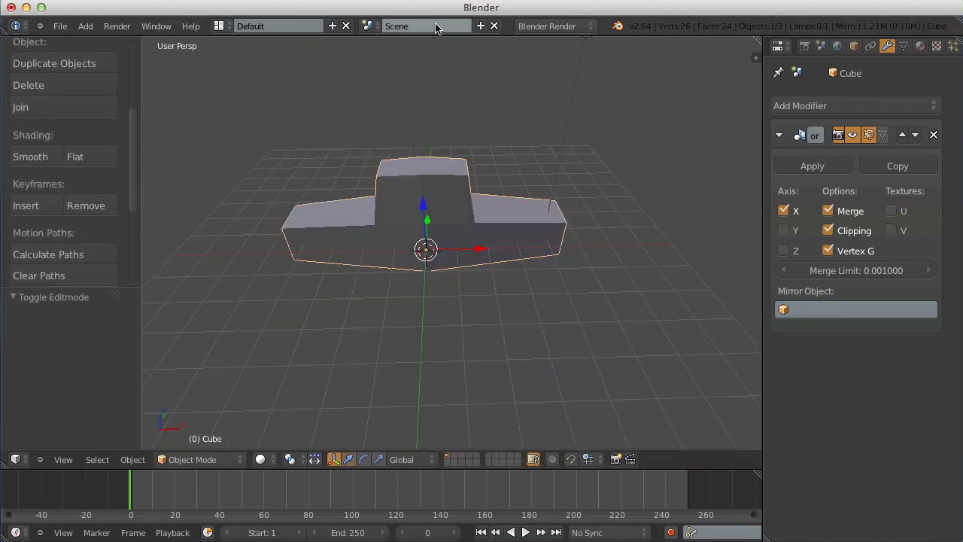
key("Tab")
key("a")
key("a")
key("ctrl+r")
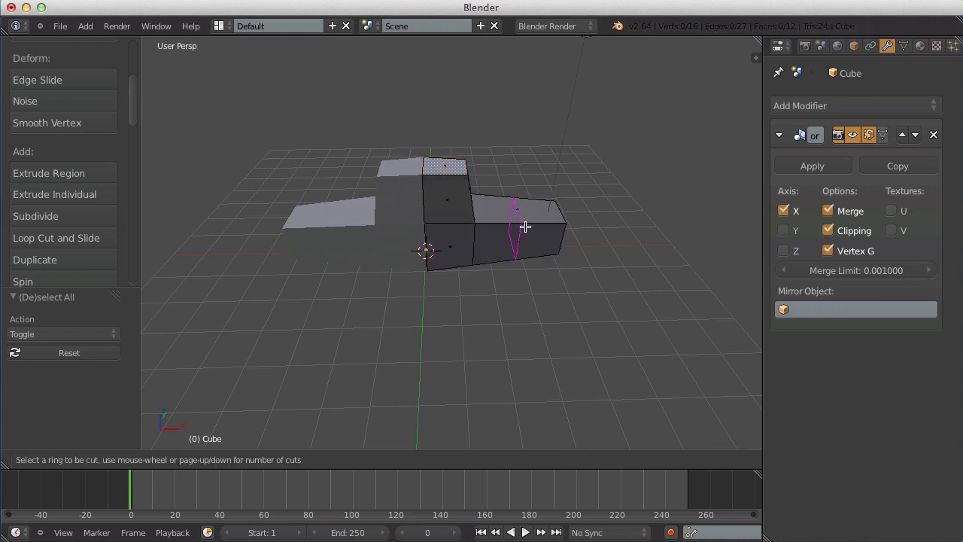
left_click(525, 227)
- Select the new loop's top edge, raise it along Z into a peak and return to Object Mode
key("ctrl+Tab")
left_click(513, 174)
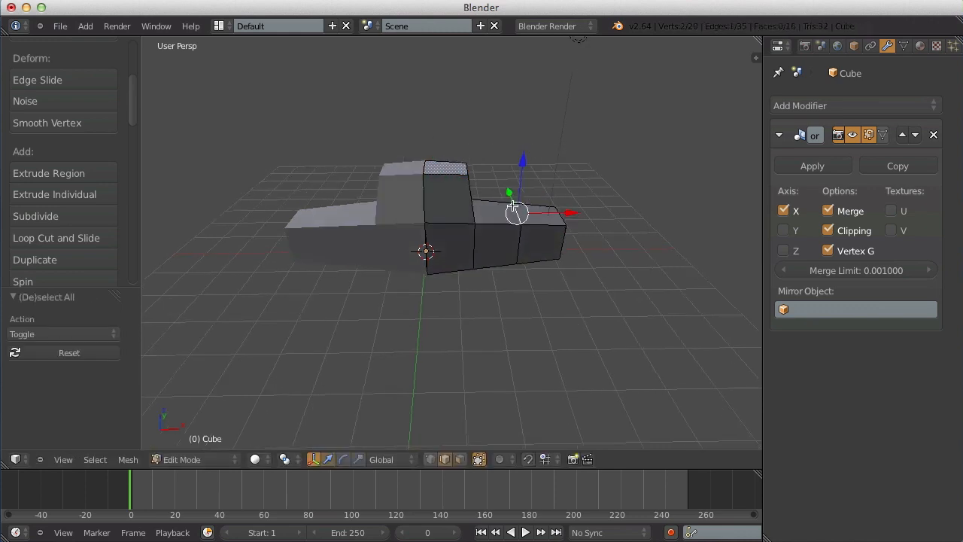
left_click_drag(522, 158, 517, 138)
key("Tab")
scroll(561, 204, "down", 3)
middle_click_drag(562, 204, 496, 262)
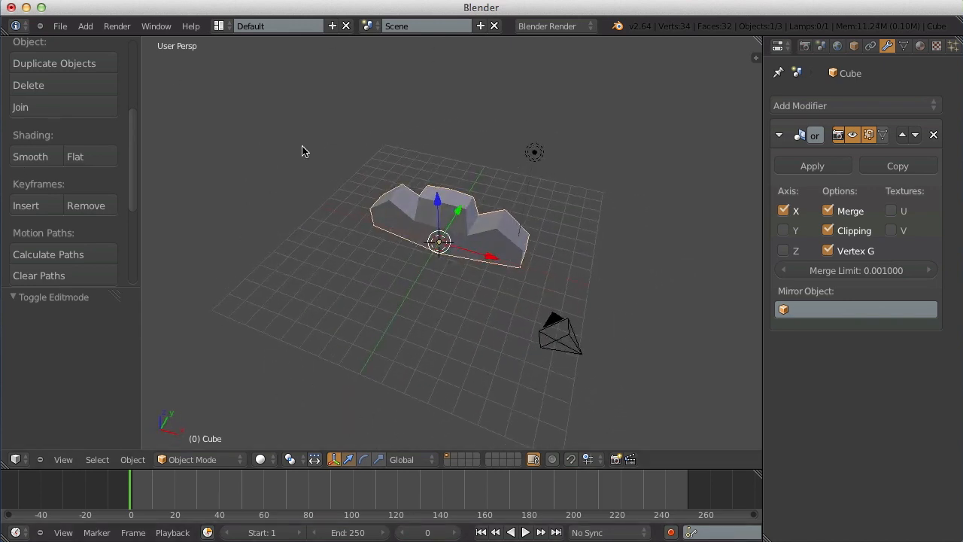
- Add a Subdivision Surface modifier to the mirrored object
middle_click_drag(360, 285, 451, 255)
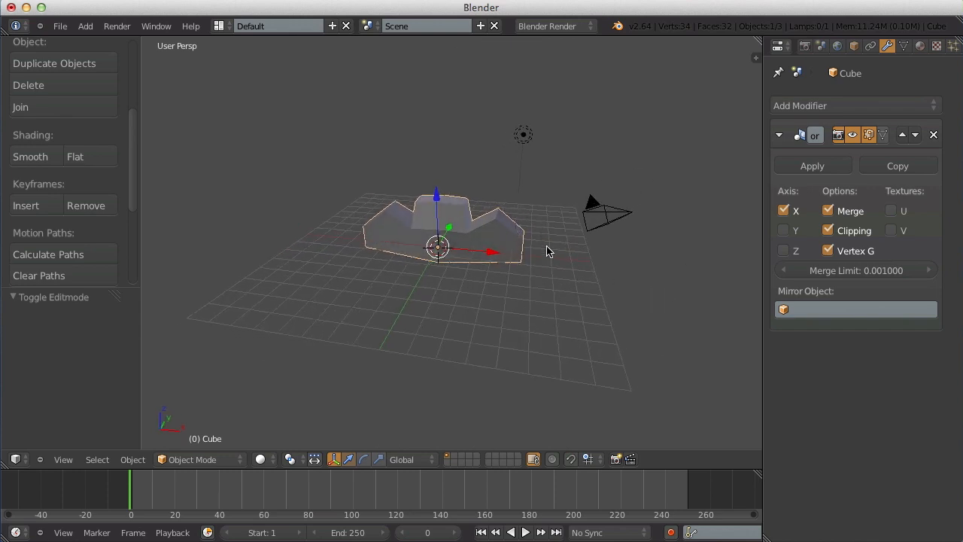
scroll(554, 257, "up", 5)
scroll(574, 240, "down", 3)
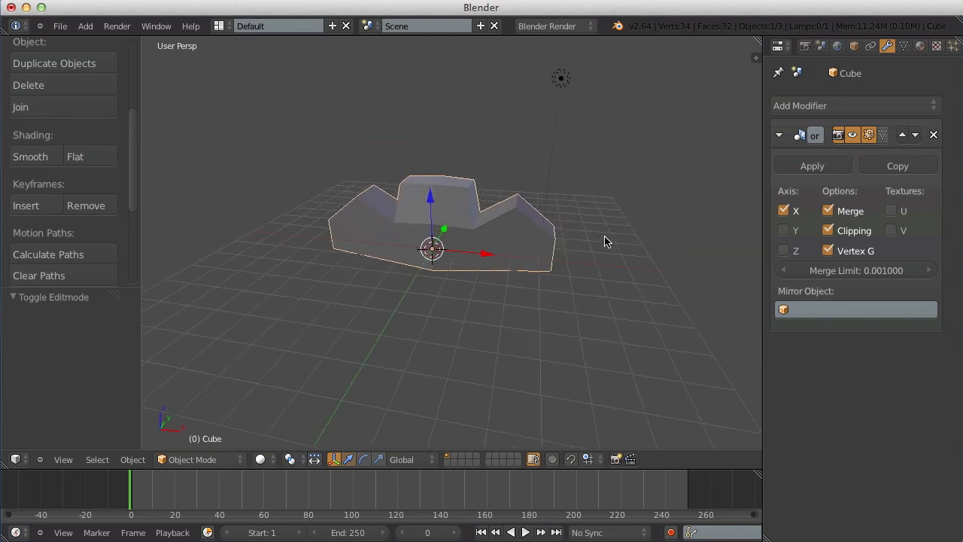
middle_click_drag(606, 241, 591, 251)
left_click(885, 106)
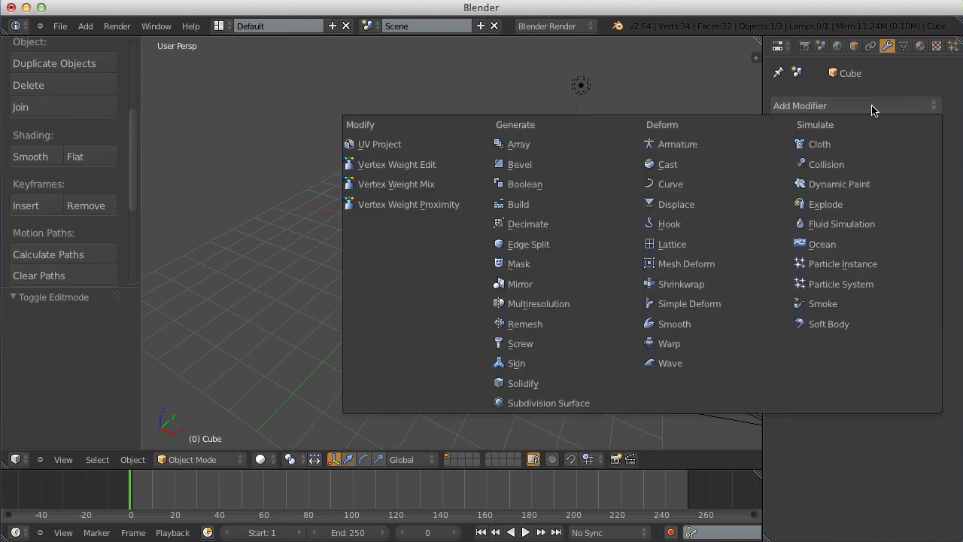
left_click(582, 407)
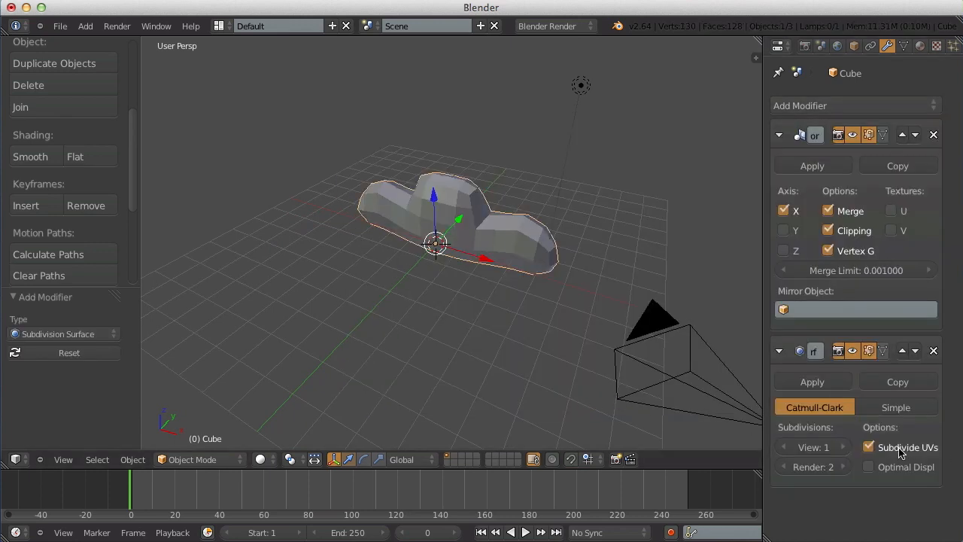
- Raise the Subdivision Surface's View subdivisions to 3 and give the object smooth shading
left_click(843, 448)
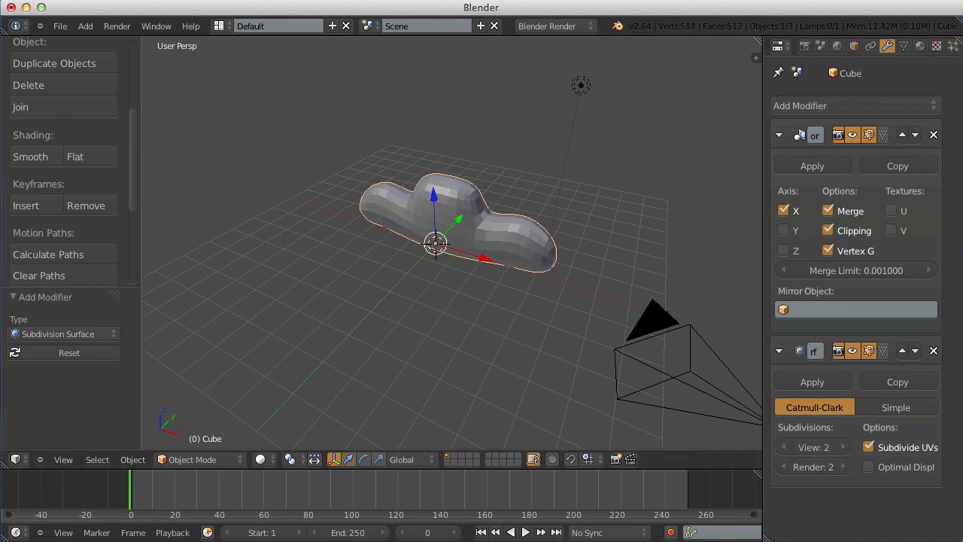
left_click(30, 157)
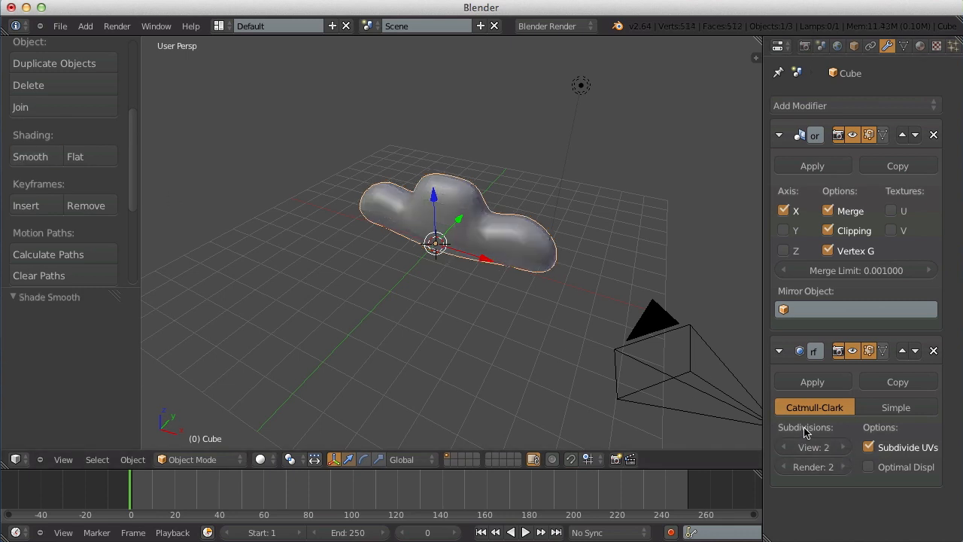
left_click(843, 446)
key("Tab")
key("Tab")
- In Edit Mode, add a vertical loop cut through the raised central block, slid close to its outer side
scroll(453, 145, "up", 3)
middle_click_drag(458, 149, 501, 211)
key("Tab")
key("a")
key("ctrl+r")
left_click(495, 152)
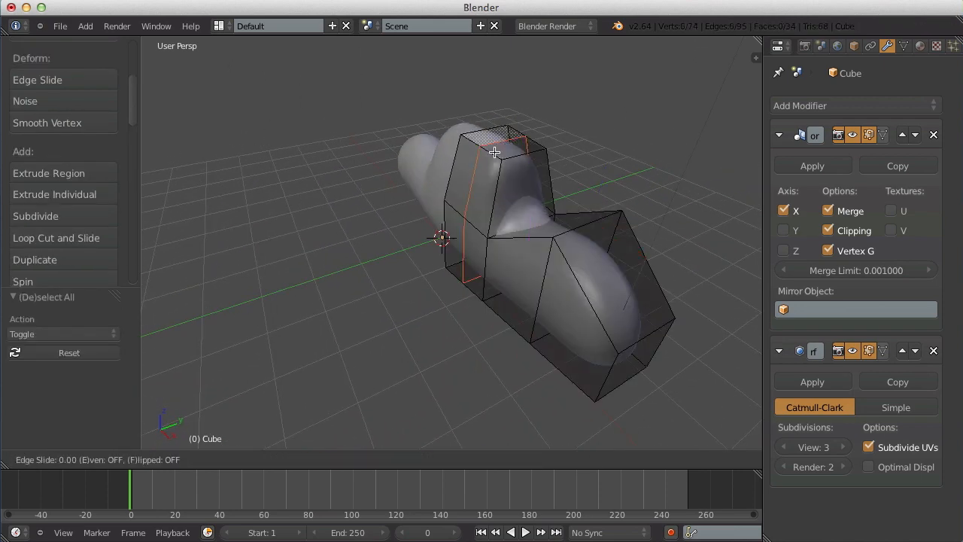
left_click(503, 165)
- Add a horizontal loop cut around the raised block, slid toward its top, and clear the selection
key("a")
key("ctrl+r")
left_click(499, 169)
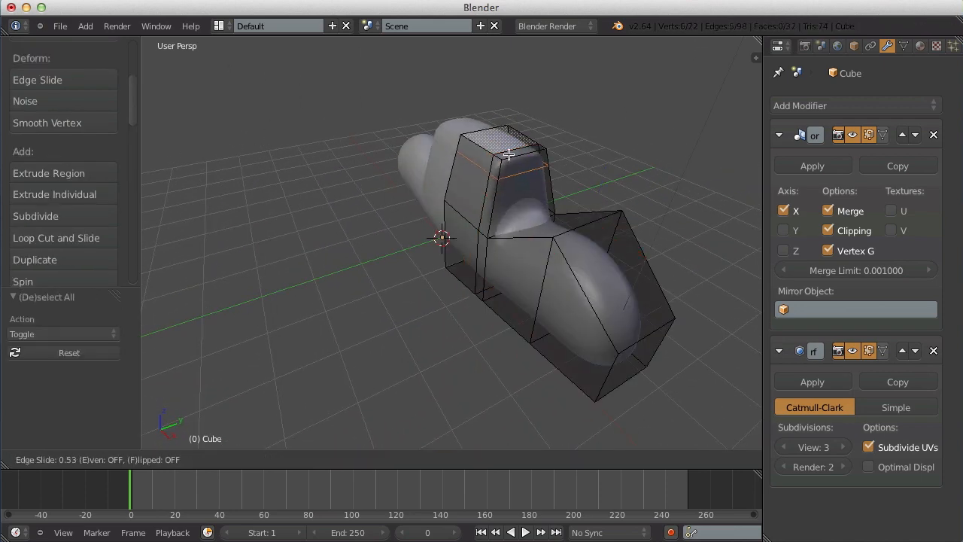
left_click(509, 155)
key("Tab")
key("Tab")
key("a")
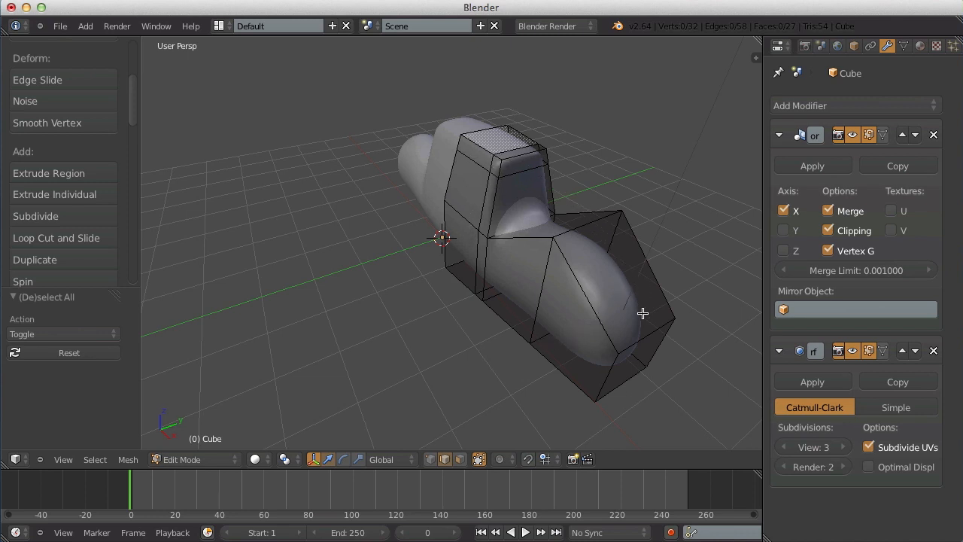
- Move the Subdivision Surface modifier above the Mirror modifier in the stack and compare the object in both modes
middle_click_drag(648, 352, 703, 357)
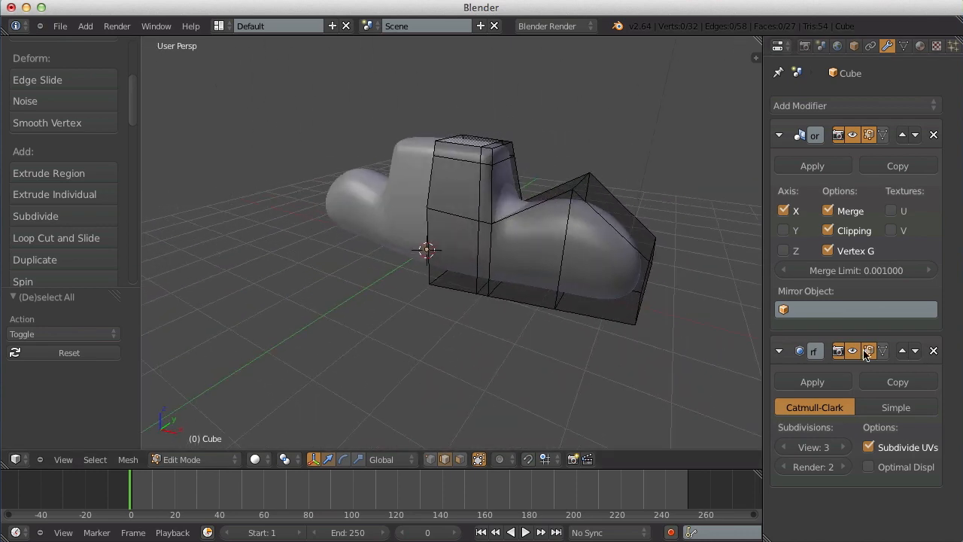
left_click(903, 352)
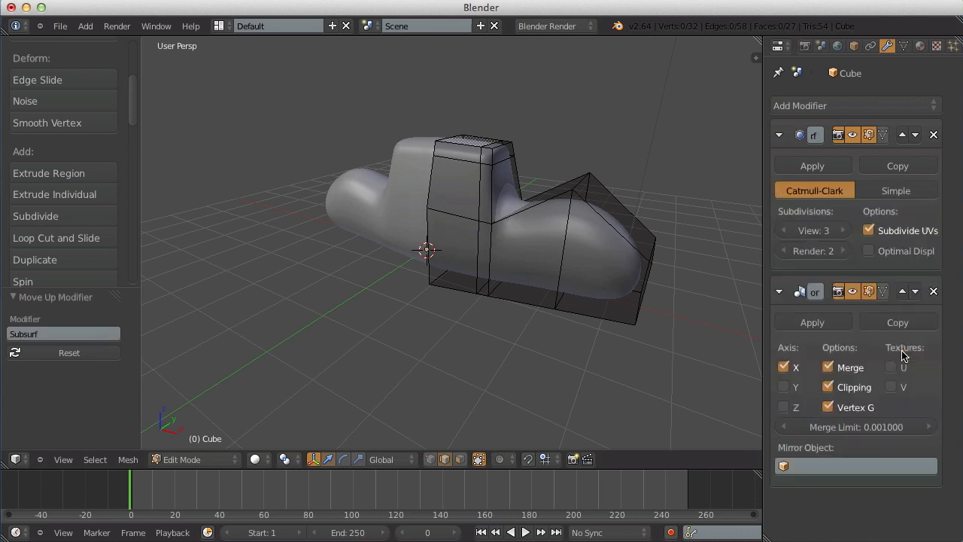
key("Tab")
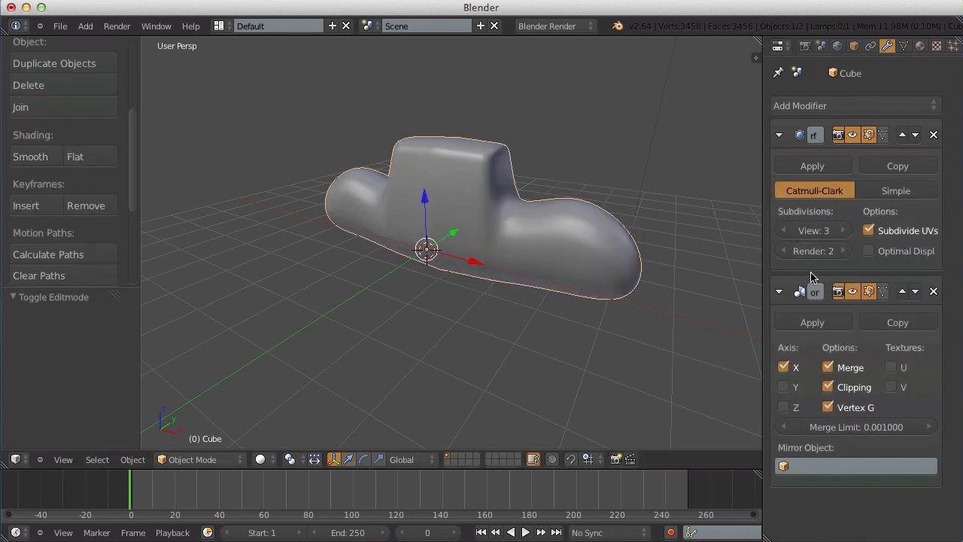
key("Tab")
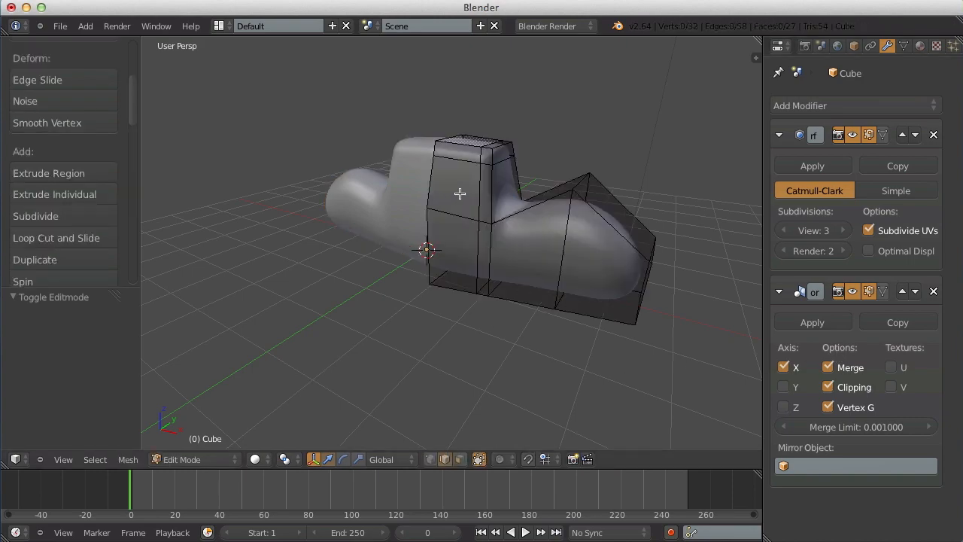
- Return to Object Mode and compare the subdivided object in wireframe and solid shading
key("z")
scroll(543, 263, "up", 3)
key("Tab")
scroll(545, 273, "down", 2)
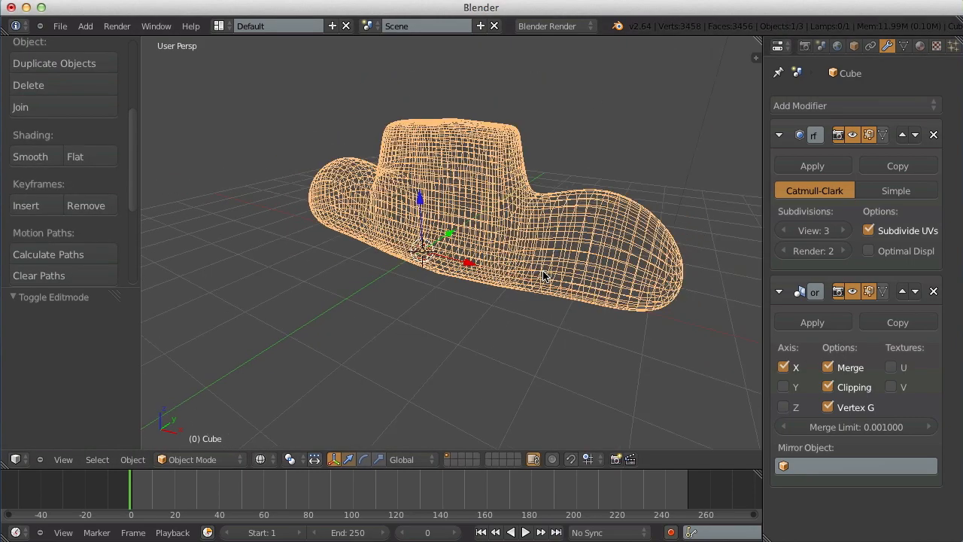
mouse_move(544, 276)
middle_mouse_down()
mouse_move(387, 286)
mouse_move(511, 333)
mouse_move(549, 327)
middle_mouse_up()
key("z")
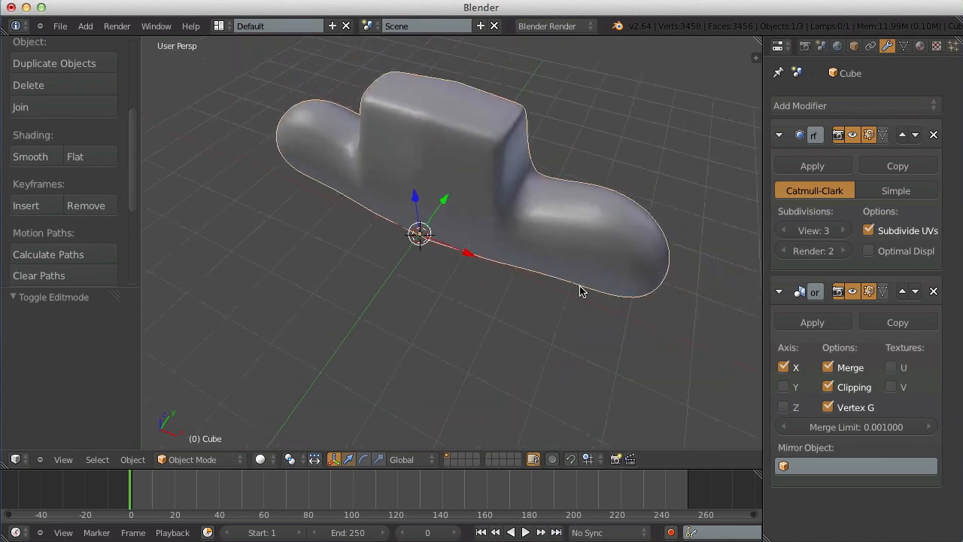
- Deselect the object in wireframe shading and examine its dense subdivided mesh up close from another angle
key("z")
middle_click_drag(547, 234, 452, 234)
key("a")
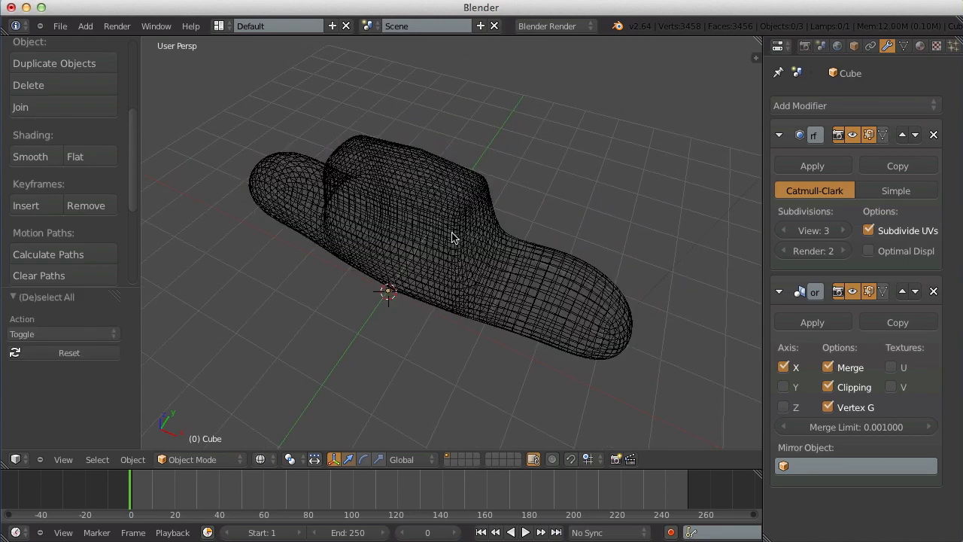
key("a")
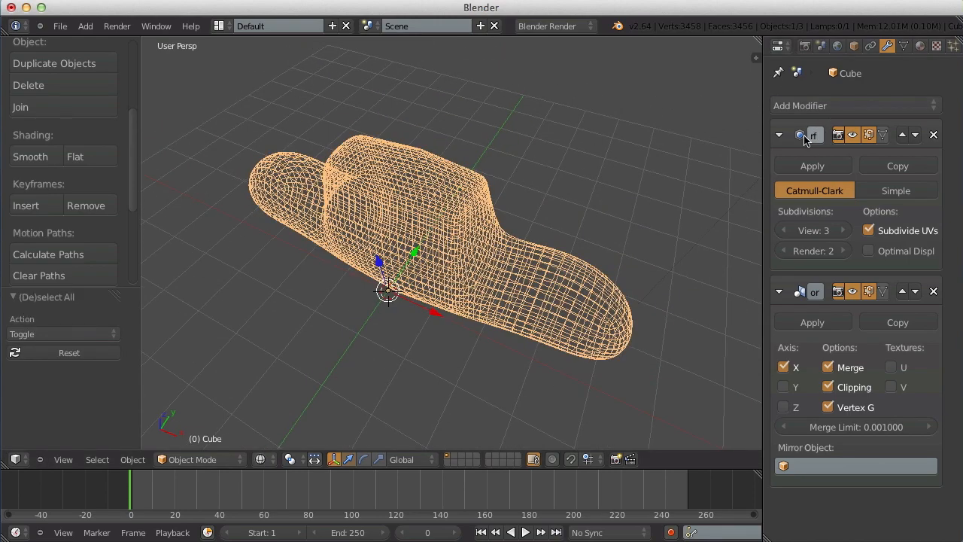
key("z")
key("z")
scroll(364, 205, "up", 3)
key("a")
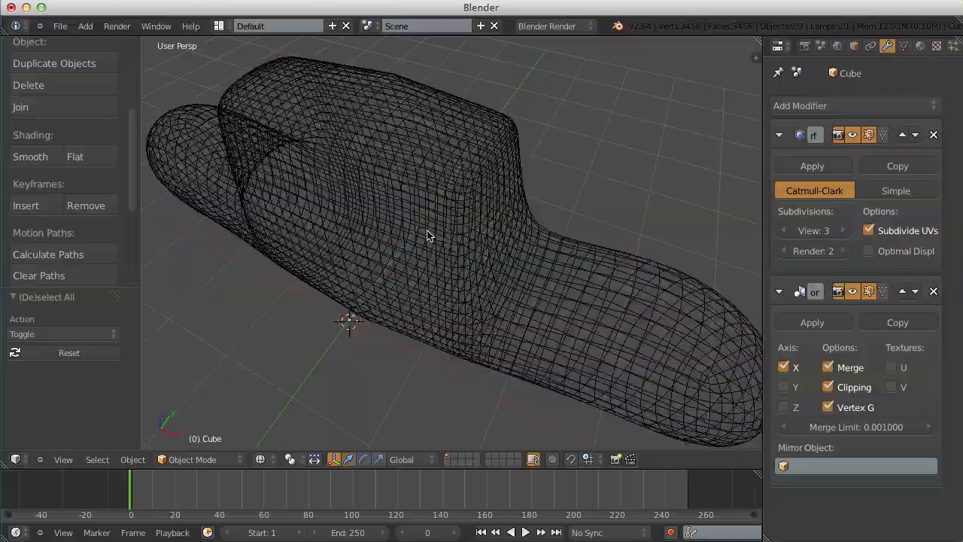
mouse_move(429, 234)
middle_mouse_down()
mouse_move(479, 196)
mouse_move(506, 113)
mouse_move(401, 143)
mouse_move(378, 223)
mouse_move(565, 232)
mouse_move(441, 222)
mouse_move(599, 213)
mouse_move(608, 160)
mouse_move(540, 150)
mouse_move(415, 188)
mouse_move(394, 221)
mouse_move(587, 173)
middle_mouse_up()
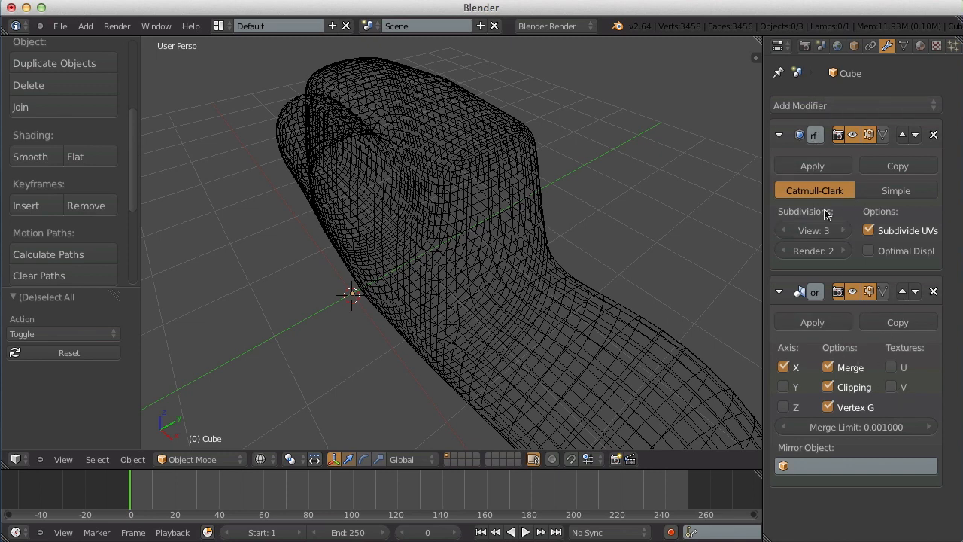
- Move the Mirror modifier above the Subdivision Surface modifier and return the viewport to solid shading
left_click(902, 292)
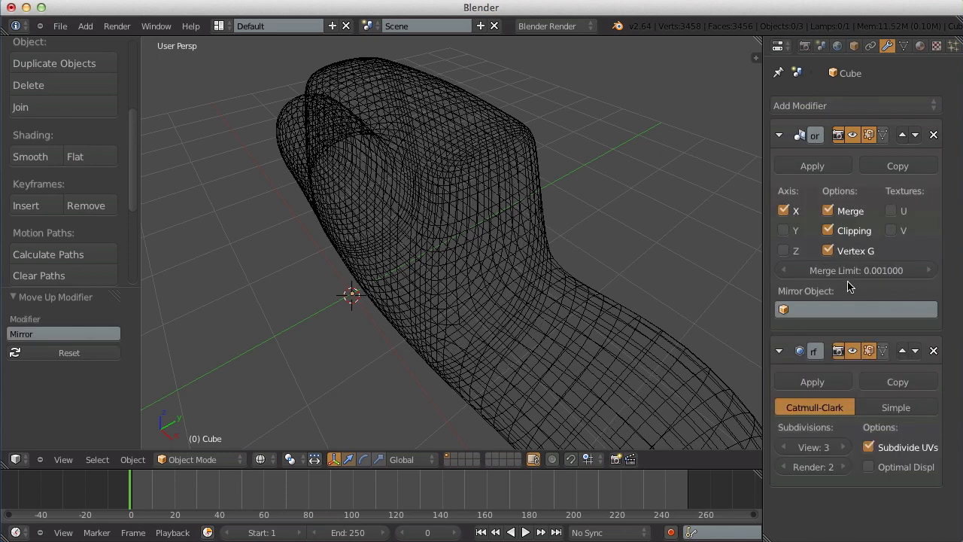
key("z")
scroll(490, 191, "down", 4)
scroll(523, 223, "up", 2)
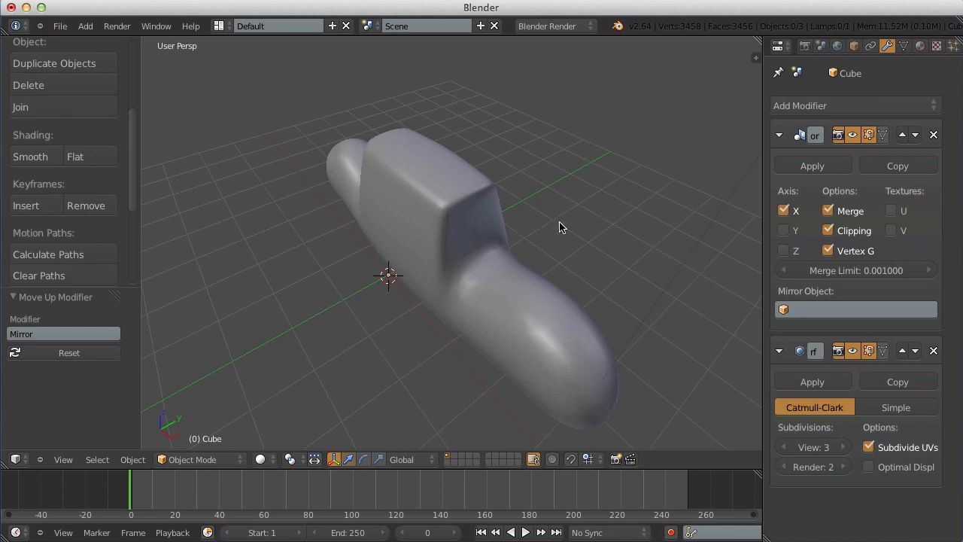
middle_click_drag(529, 322, 572, 304)
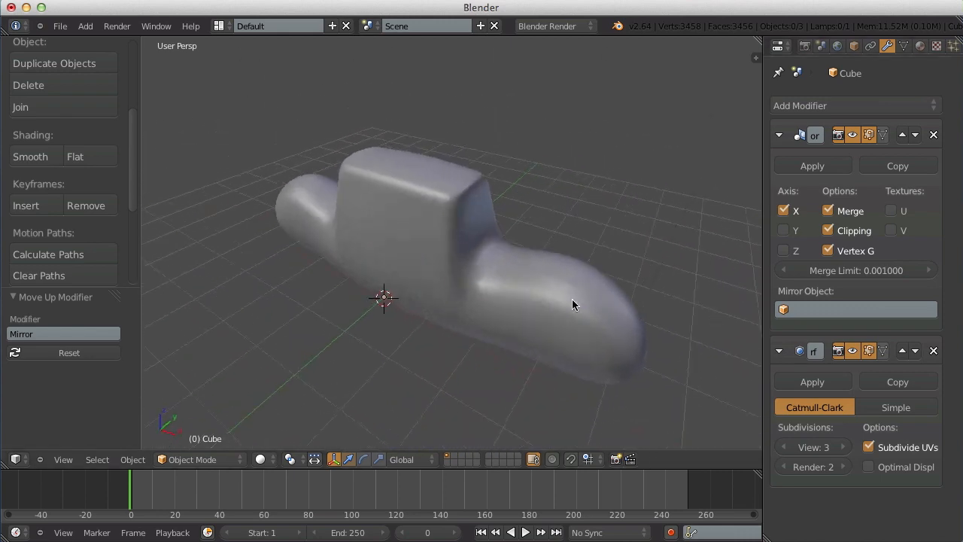
- In Edit Mode, examine the half-mesh cage against its mirrored, smoothed surface from several angles, including from underneath
key("Tab")
scroll(340, 172, "up", 2)
scroll(609, 265, "down", 3)
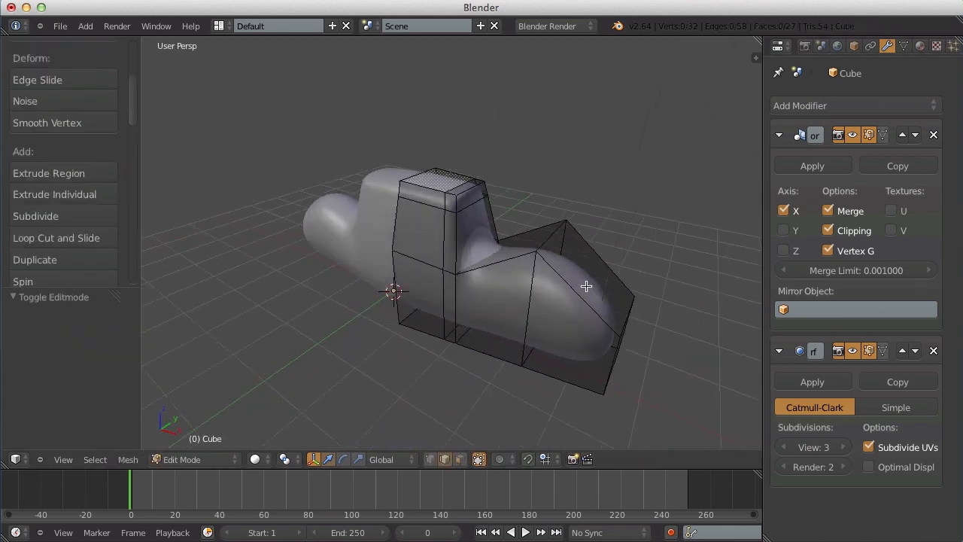
middle_click_drag(610, 265, 399, 250)
middle_click_drag(364, 292, 610, 274)
scroll(610, 273, "up", 2)
middle_click_drag(352, 404, 328, 60)
scroll(420, 224, "down", 3)
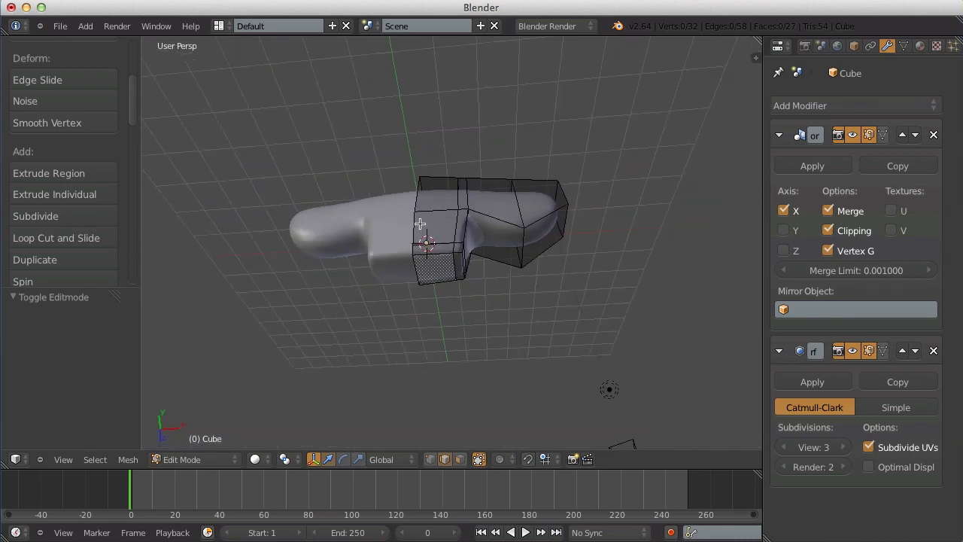
middle_click_drag(435, 315, 594, 286)
scroll(595, 301, "up", 4)
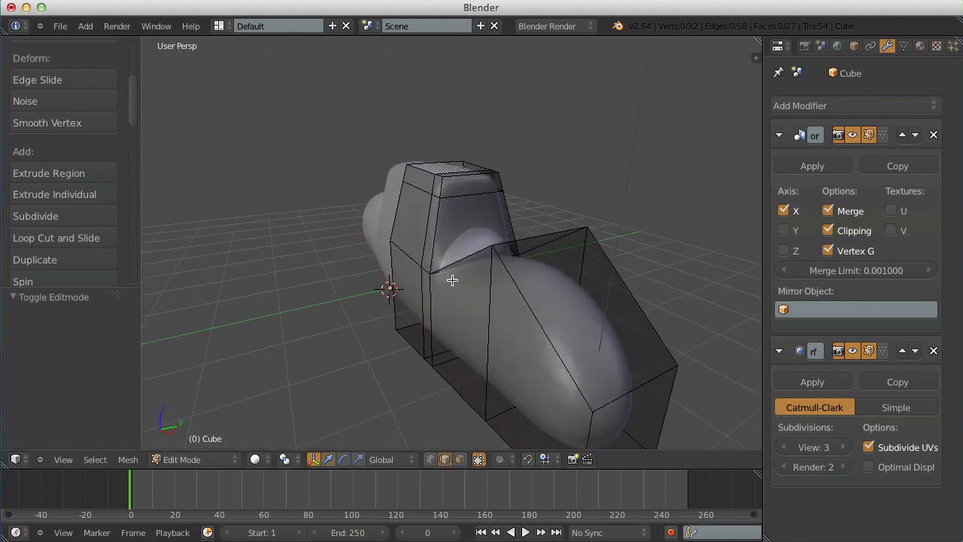
scroll(454, 279, "down", 3)
middle_click_drag(470, 300, 493, 271)
- In face select mode, delete the face closing the body's far end and return to Object Mode to view the opening
key("ctrl+Tab")
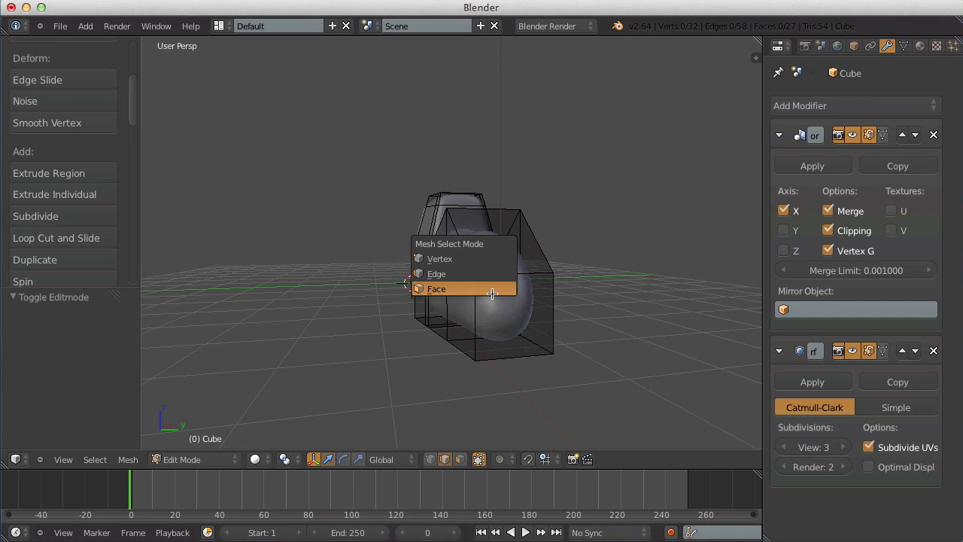
left_click(482, 346)
right_click(504, 307)
key("x")
left_click(511, 296)
key("Tab")
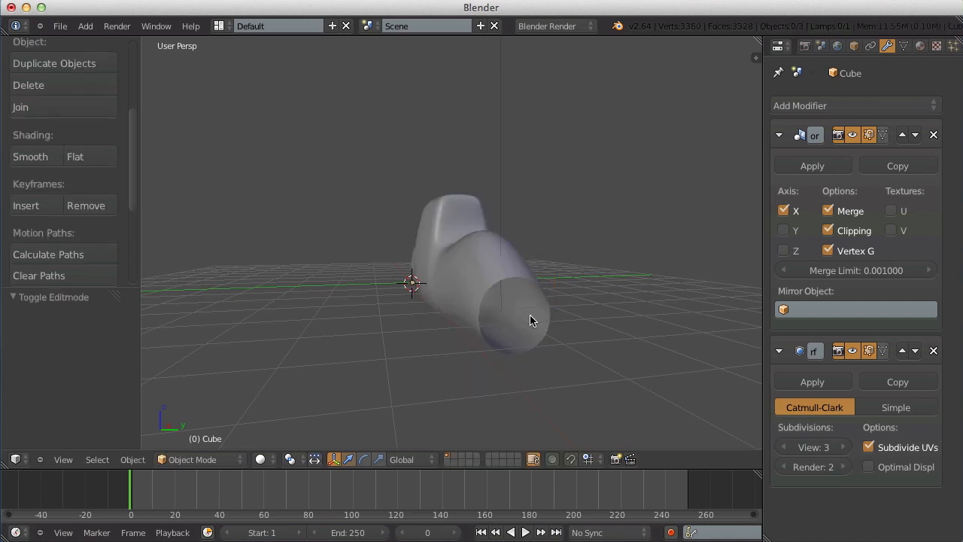
middle_click_drag(531, 318, 566, 335)
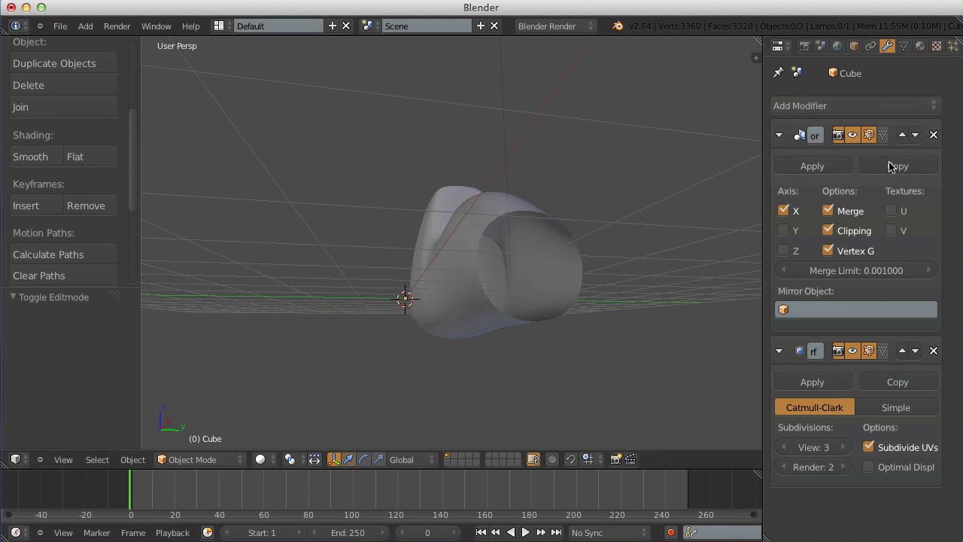
- Collapse the Mirror and Subdivision Surface modifier settings and add a Solidify modifier to the object
left_click(780, 350)
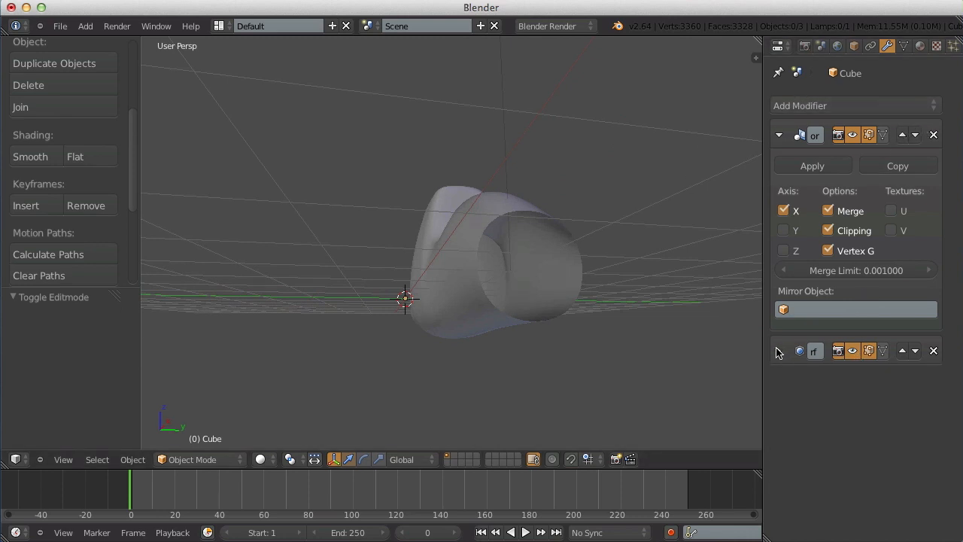
left_click(779, 135)
double_click(779, 172)
left_click(779, 136)
left_click(779, 136)
left_click(826, 108)
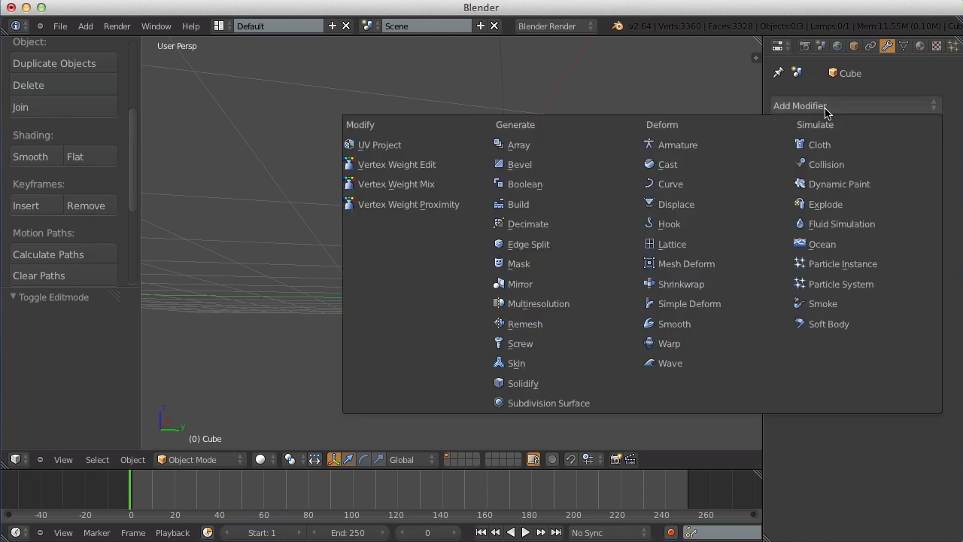
left_click(561, 381)
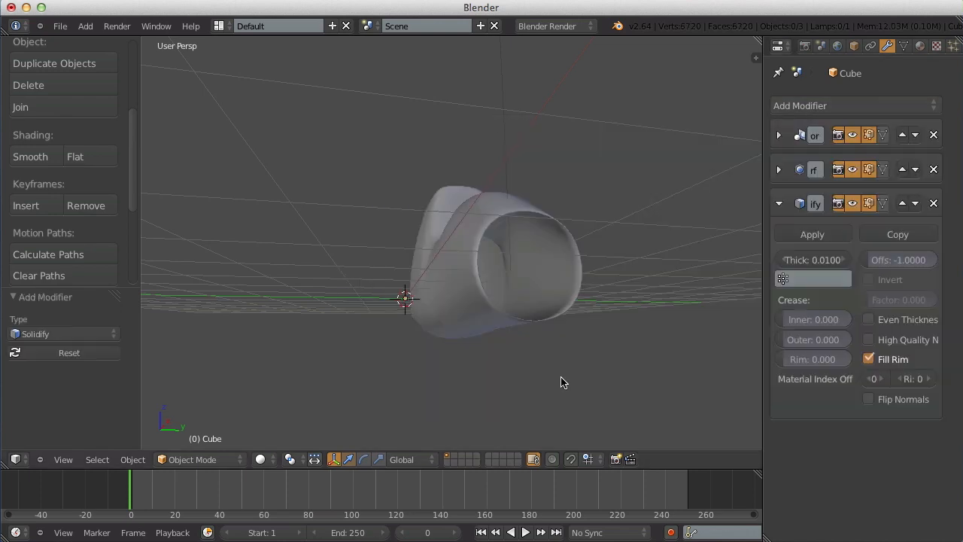
- Increase the Solidify thickness to about 0.1147 and inspect the wall around the open end
scroll(571, 334, "up", 5)
middle_click_drag(572, 328, 587, 299)
scroll(579, 297, "down", 6)
scroll(588, 299, "up", 3)
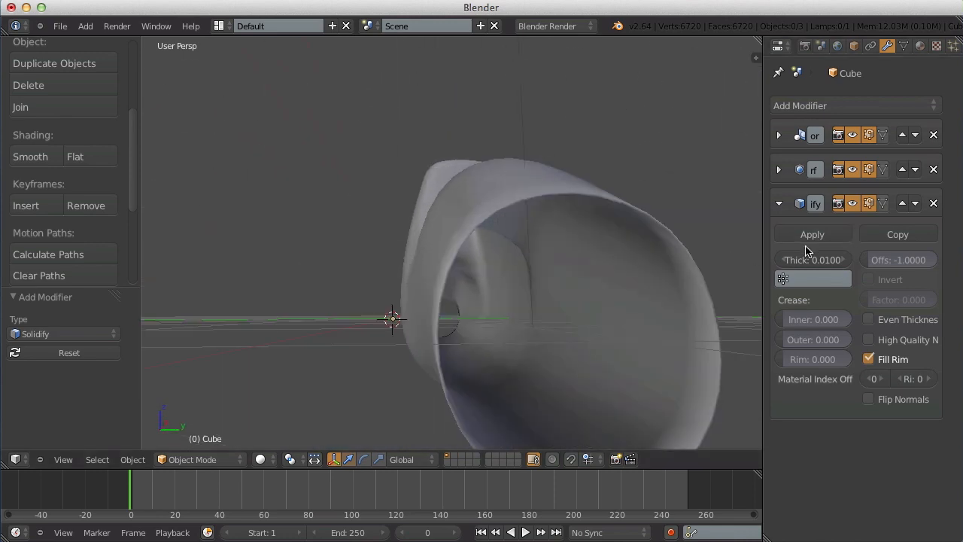
left_click_drag(811, 260, 855, 263)
left_click_drag(840, 266, 866, 264)
scroll(630, 274, "down", 8)
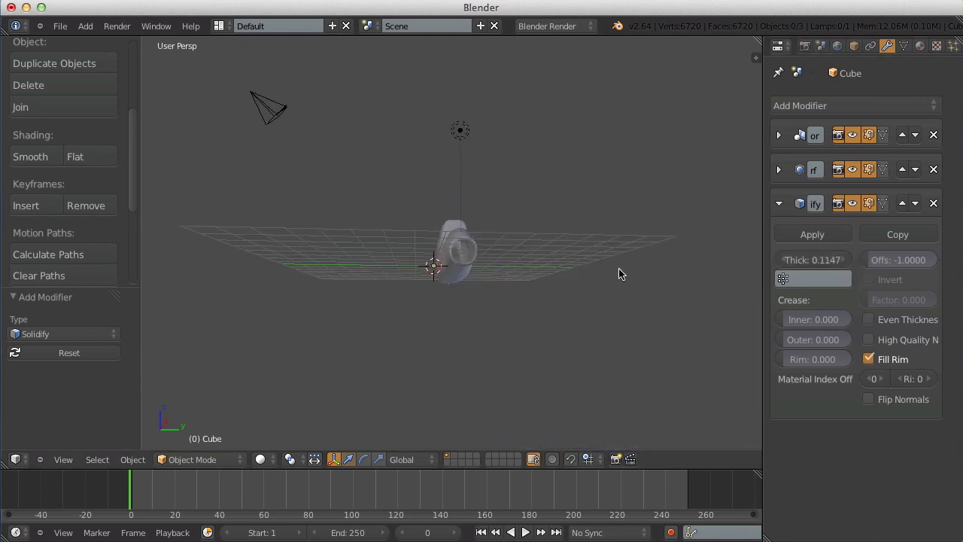
middle_click_drag(620, 273, 579, 300)
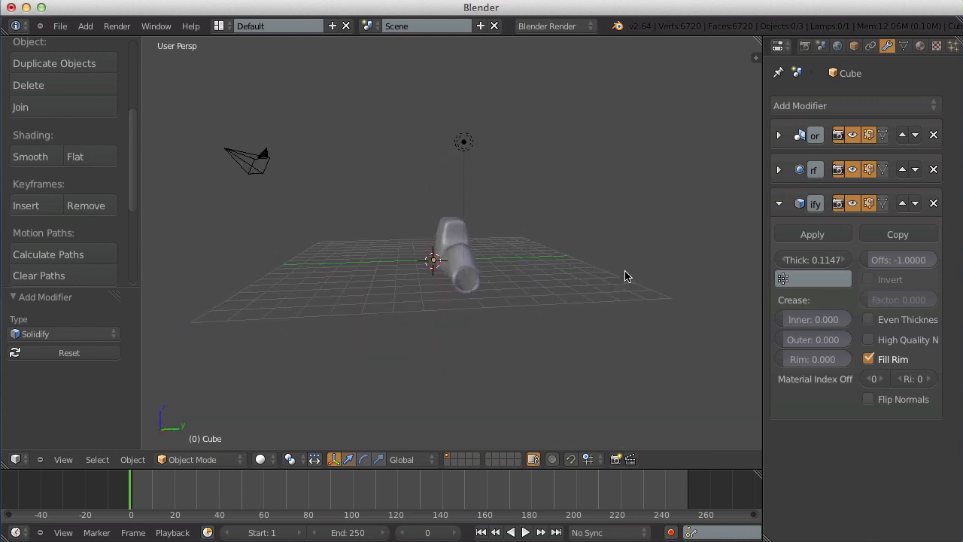
scroll(630, 274, "up", 4)
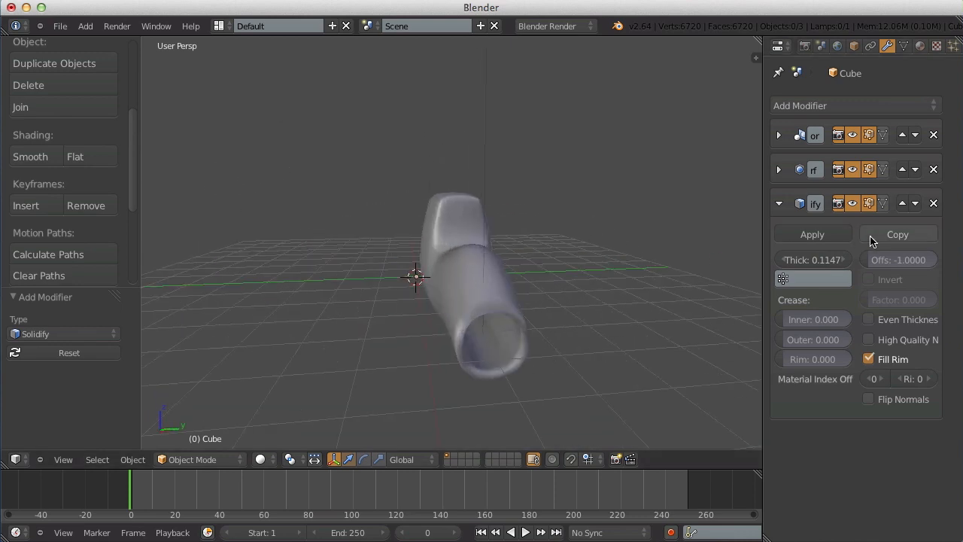
- Move the Solidify modifier to the first place in the stack and set its thickness to about 0.5912
left_click(903, 204)
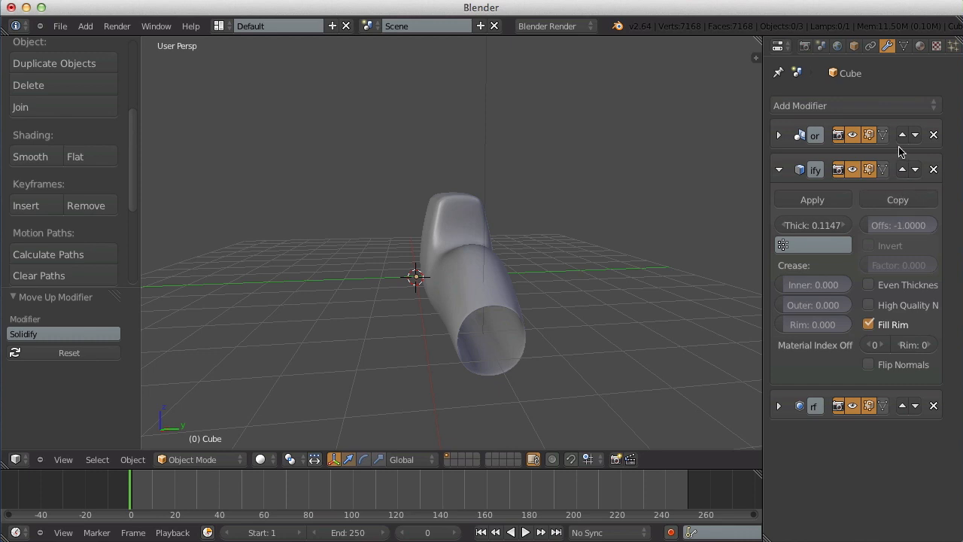
left_click(903, 169)
middle_click_drag(452, 313, 477, 316)
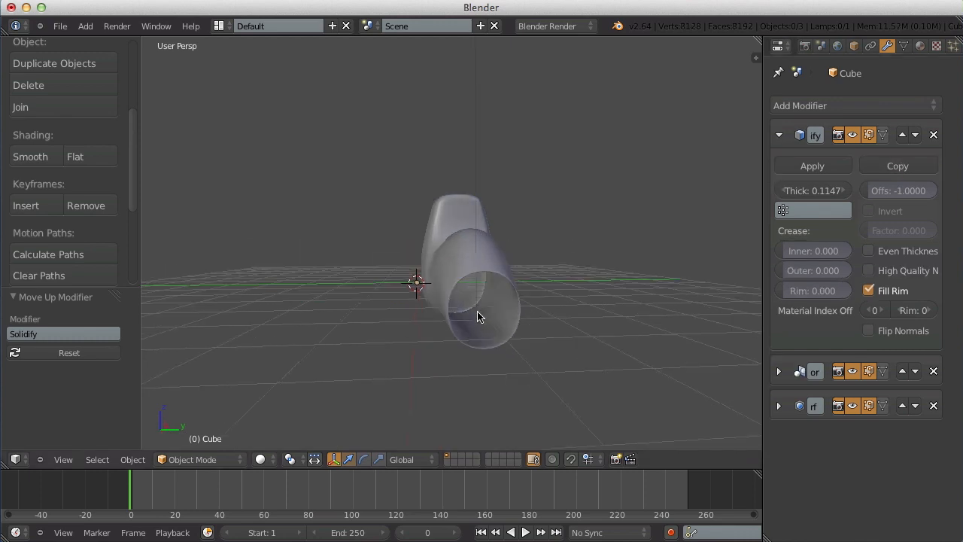
left_click_drag(782, 191, 895, 198)
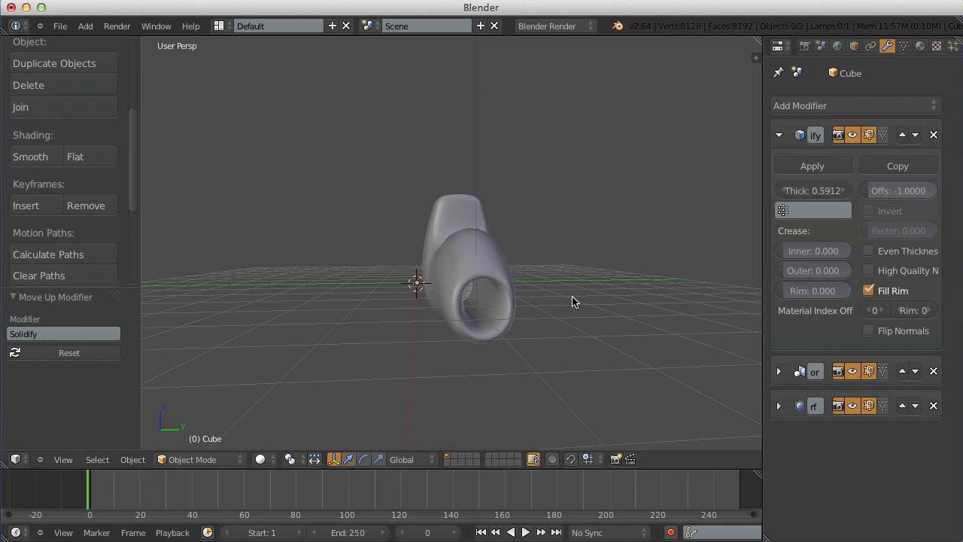
scroll(576, 301, "up", 2)
middle_click_drag(605, 299, 351, 343)
middle_click_drag(365, 216, 340, 239)
- Move the Solidify modifier down one place at a time to the stack's end, inspecting the opening, and set its thickness to about 0.142
left_click(915, 135)
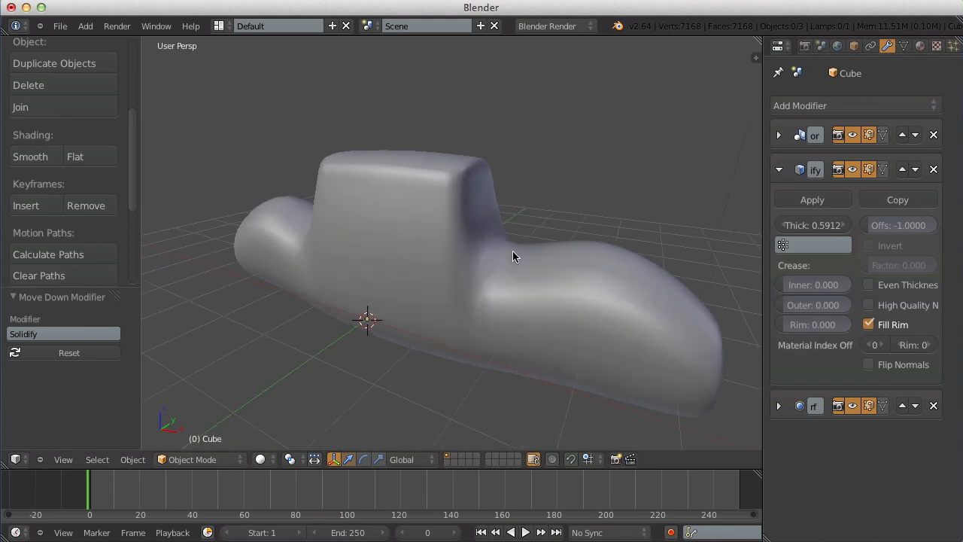
middle_click_drag(512, 251, 403, 203)
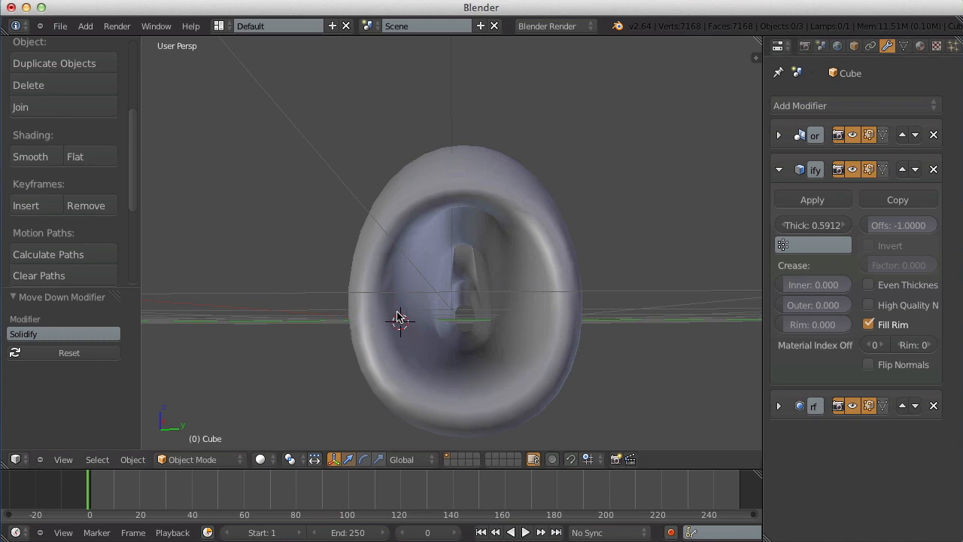
middle_click_drag(373, 247, 521, 279)
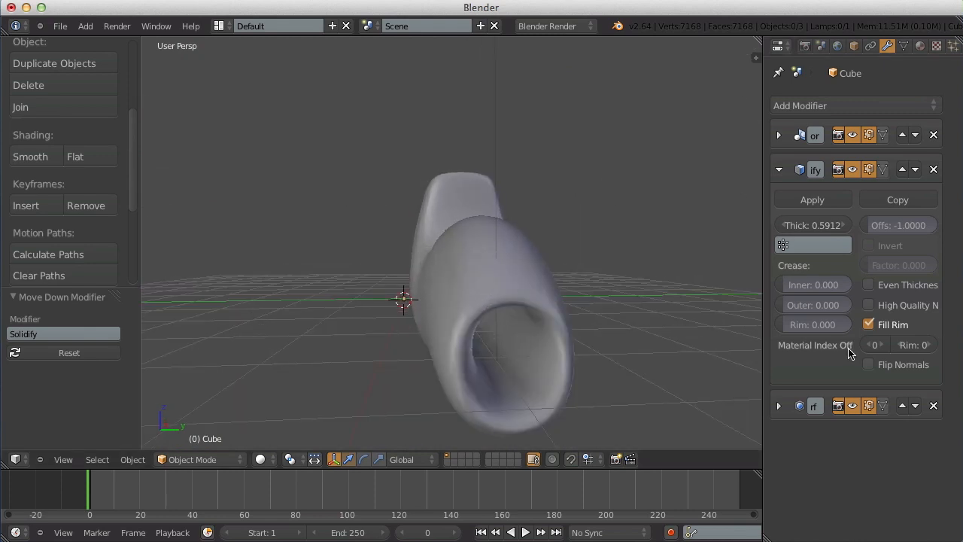
left_click(916, 170)
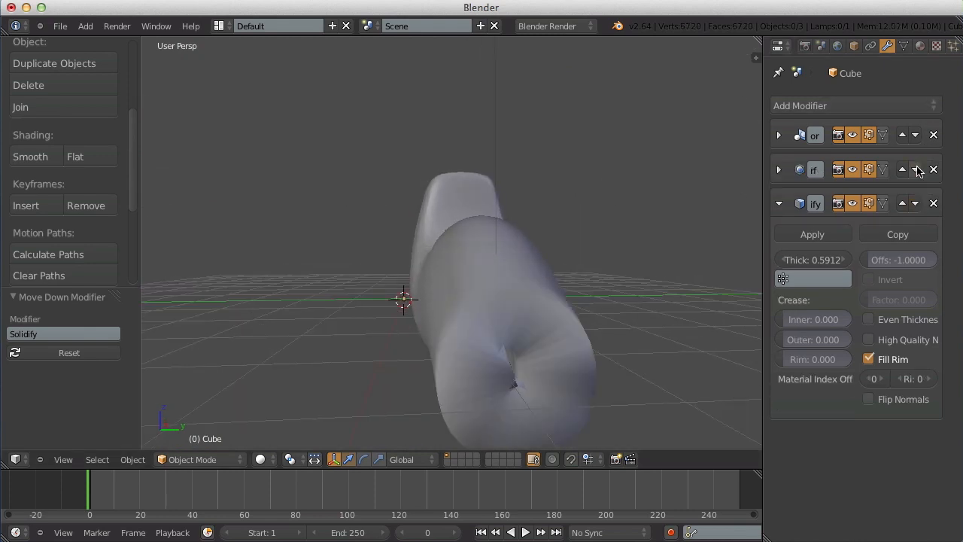
left_click_drag(819, 261, 722, 266)
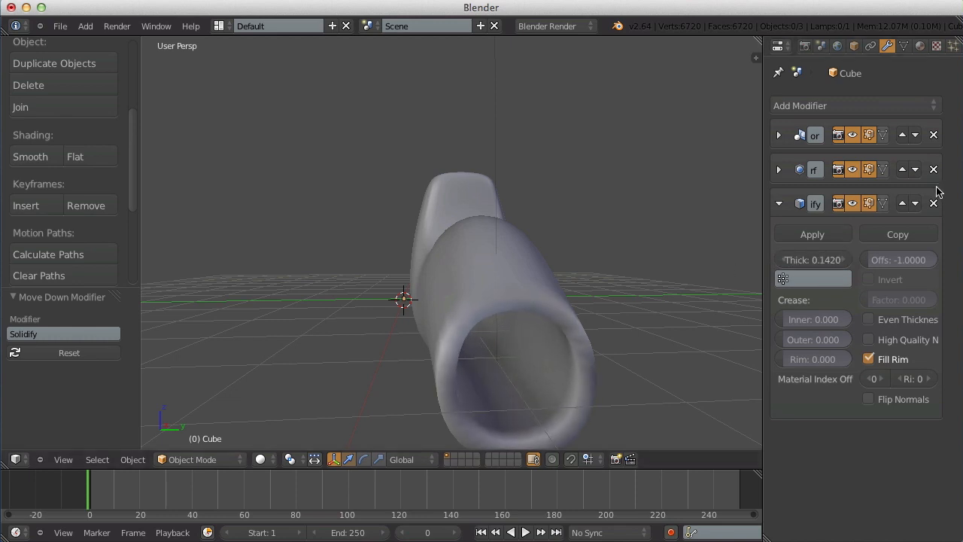
- Move the Solidify modifier above Subdivision Surface, set its thickness to about 0.5171 and inspect the opening
left_click(902, 205)
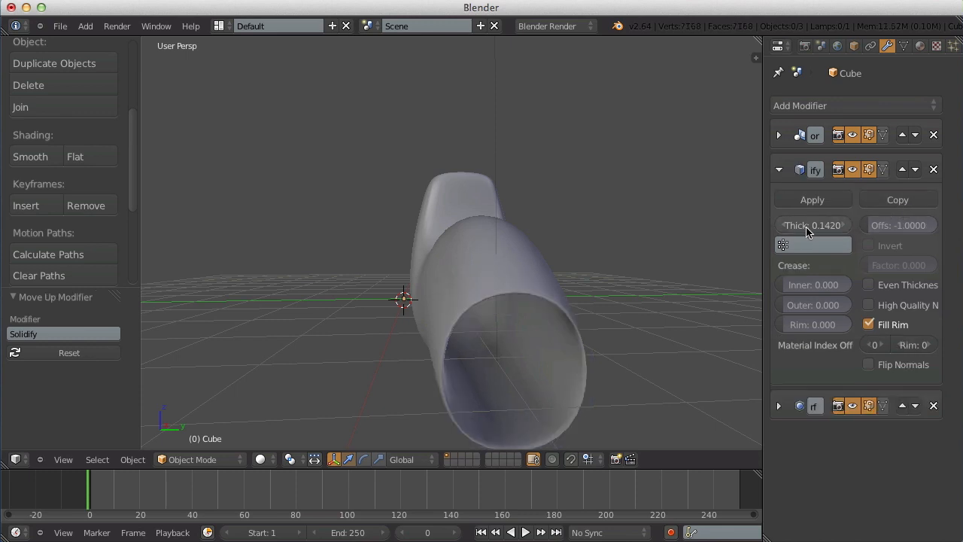
left_click_drag(828, 226, 901, 238)
scroll(371, 202, "down", 7)
middle_click_drag(457, 246, 490, 231)
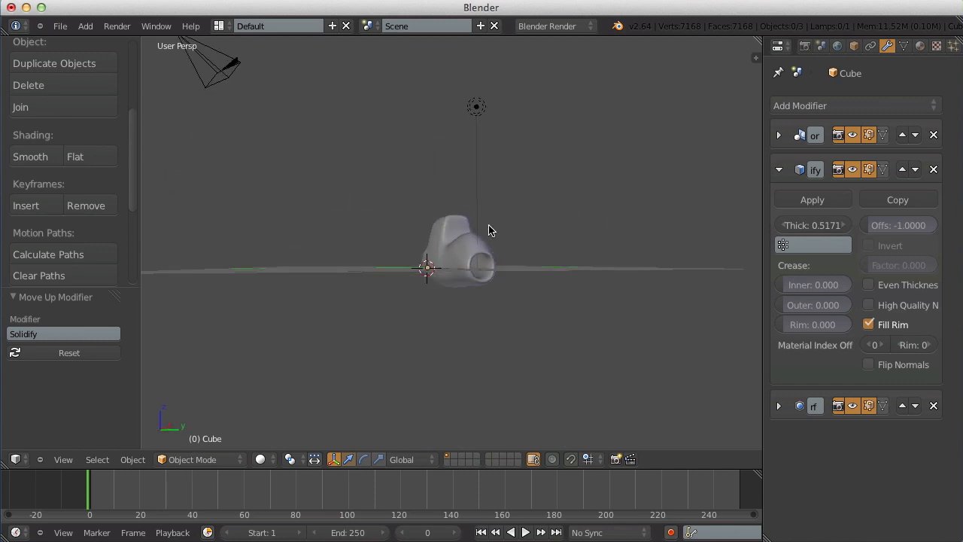
scroll(502, 232, "up", 3)
middle_click_drag(522, 259, 580, 248)
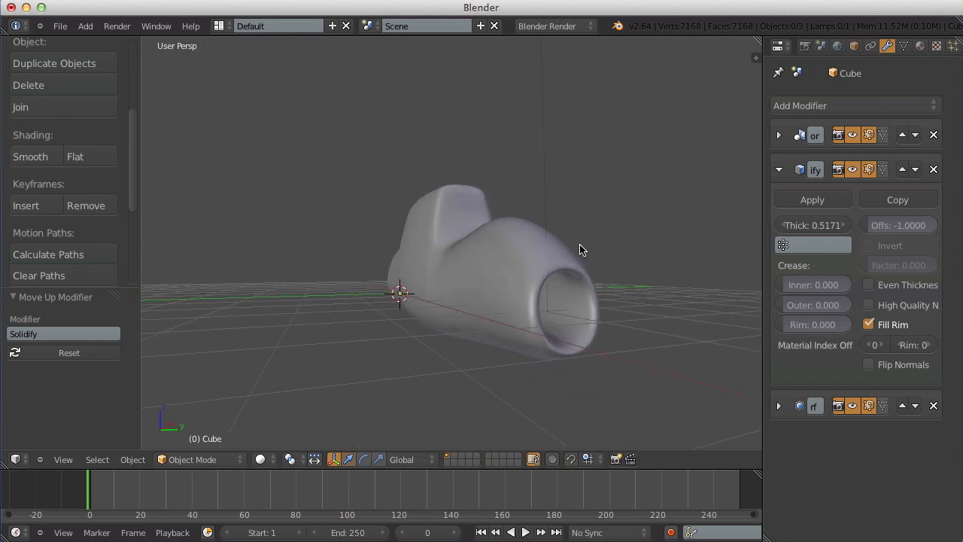
- Move the Solidify modifier below Subdivision Surface, set its thickness to about -0.1916 and inspect the shell
left_click(915, 170)
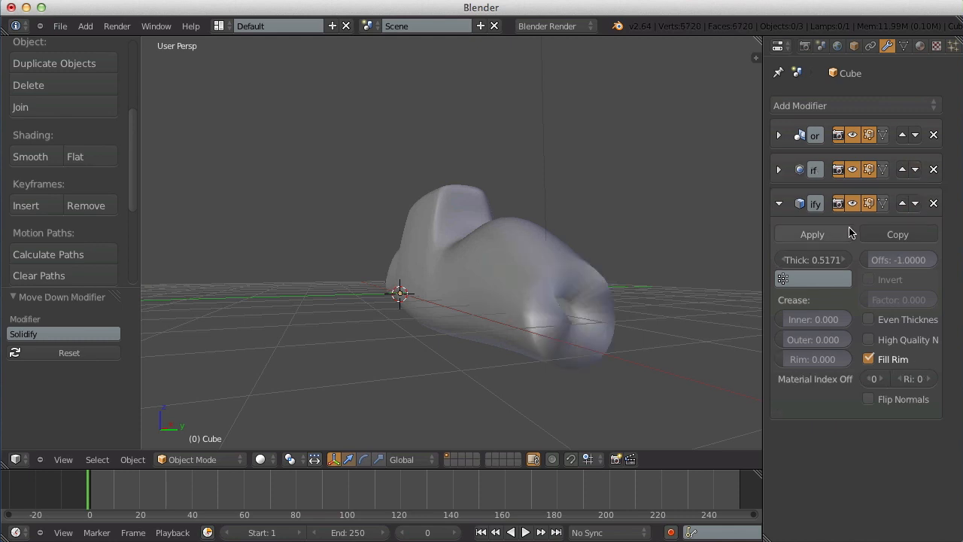
left_click_drag(827, 261, 703, 282)
middle_click_drag(703, 282, 585, 327)
scroll(576, 328, "down", 3)
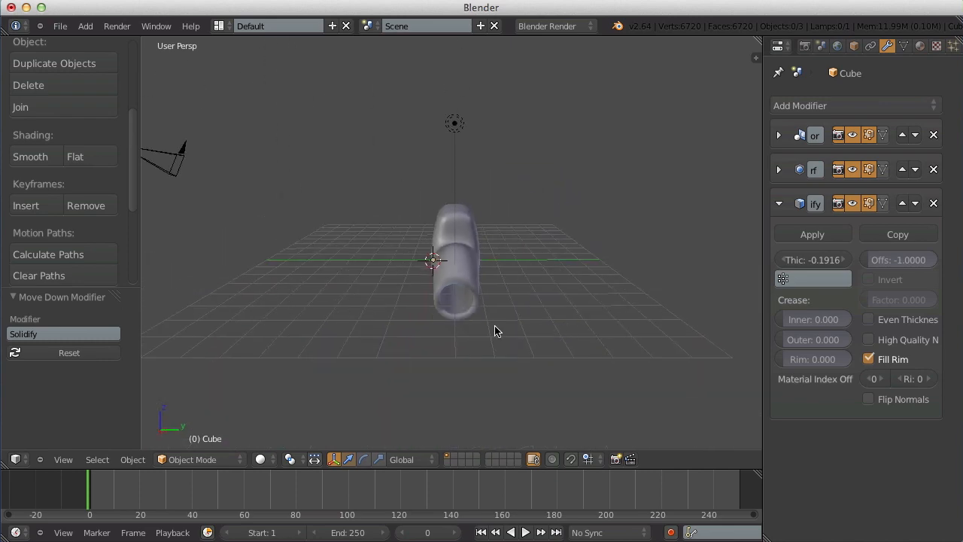
middle_click_drag(495, 331, 512, 264)
scroll(603, 303, "up", 2)
scroll(605, 307, "down", 2)
scroll(357, 339, "up", 2)
scroll(539, 236, "up", 4)
scroll(555, 223, "down", 4)
- Select the solidified object and delete it from the scene
right_click(485, 271)
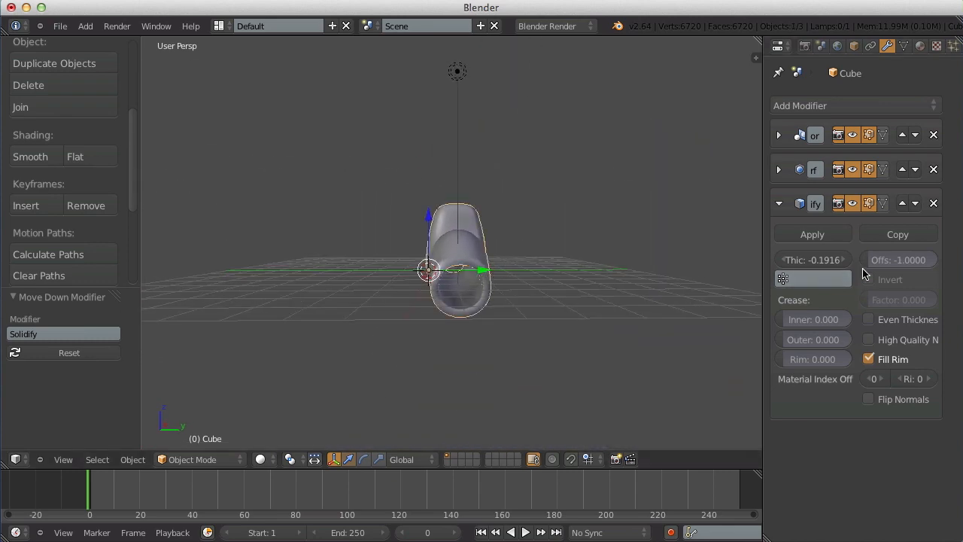
middle_click_drag(402, 198, 529, 250)
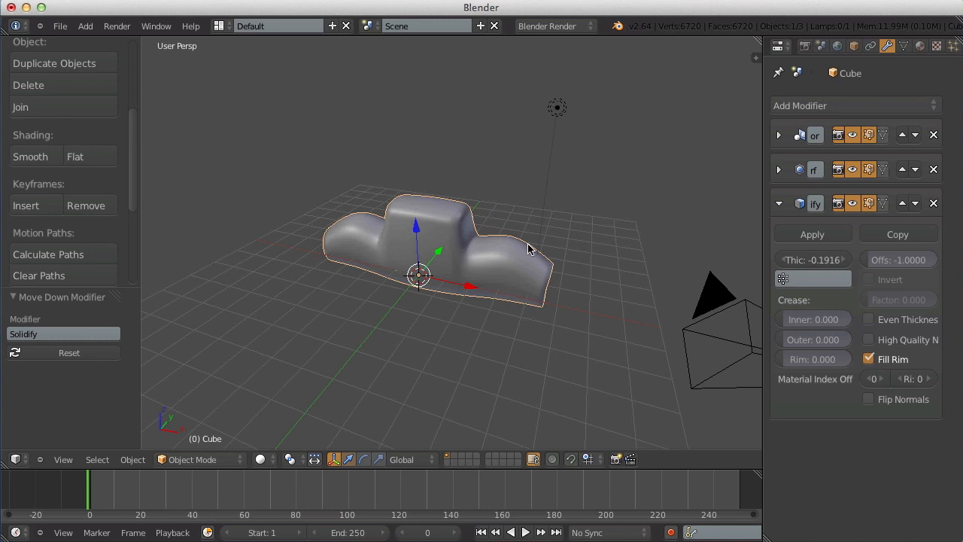
key("x")
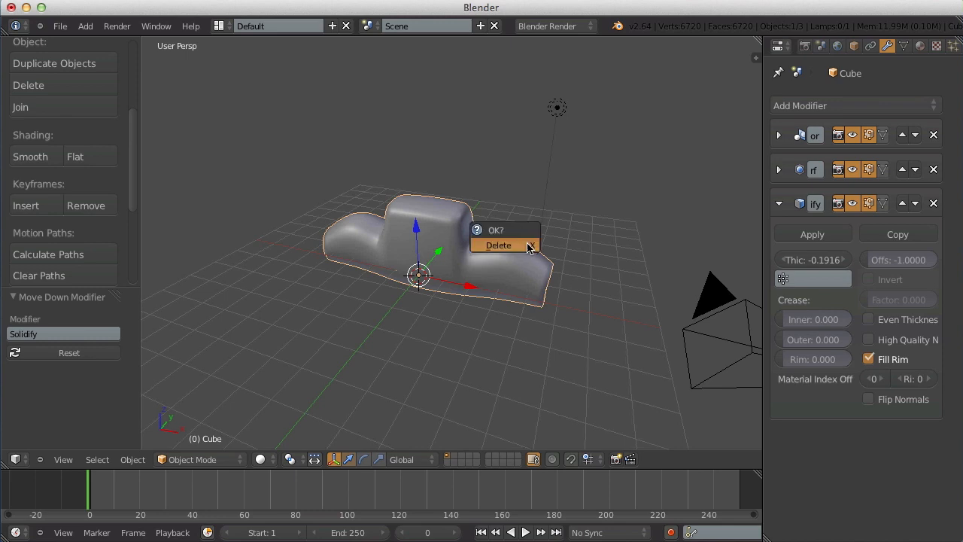
left_click(513, 246)
- Add a mesh plane at the 3D cursor in an orthographic top view and tilt the view to see it
key("KP_7")
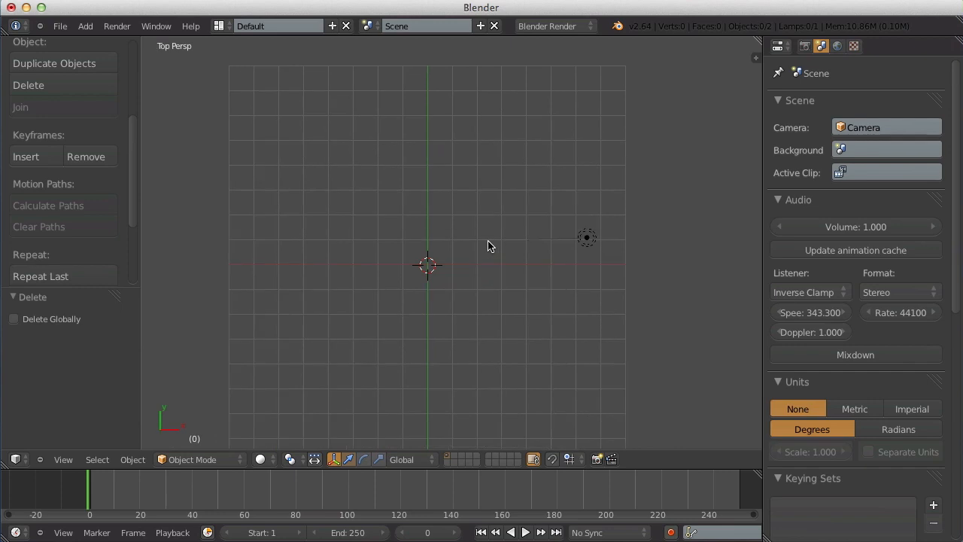
key("KP_5")
key("shift+a")
mouse_move(473, 233)
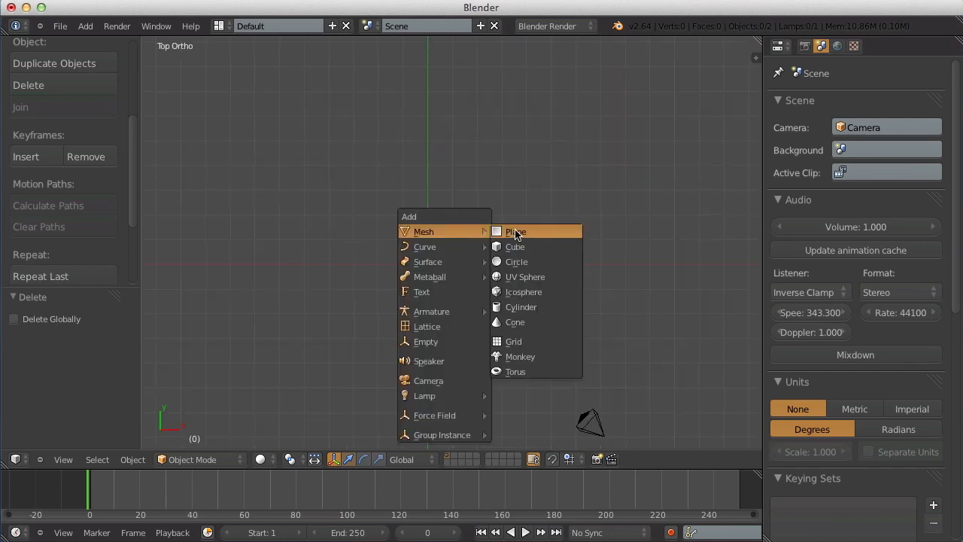
left_click(520, 235)
middle_click_drag(486, 306, 491, 223)
- In Edit Mode, move one edge of the plane -2 along X and 3 up along Z to form an upright wall
key("Tab")
key("a")
key("ctrl+Tab")
left_click(410, 236)
left_click_drag(427, 238, 480, 360)
key("KP_1")
key("g")
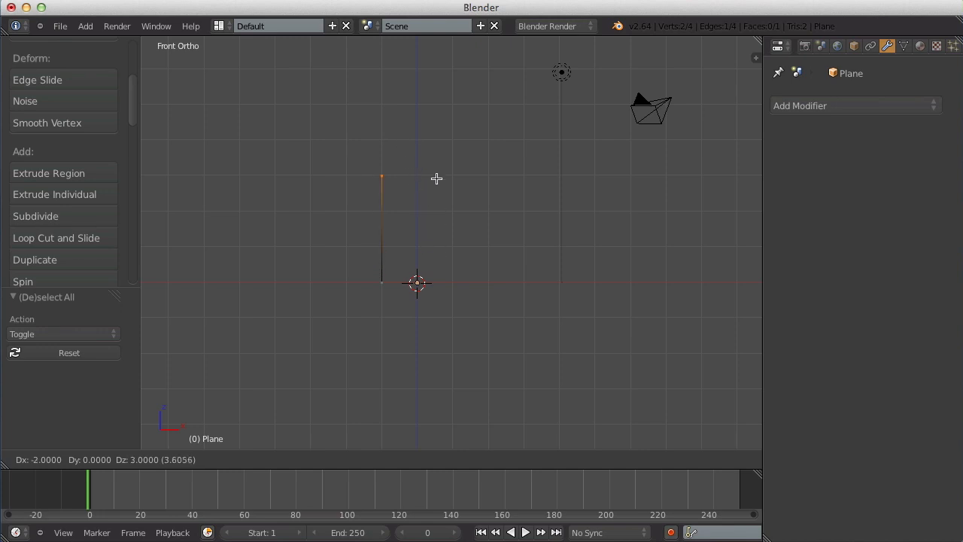
left_click(437, 179)
- Select the wall's vertical end edge and move it about 4.061 along Y to lengthen the wall
middle_click_drag(436, 200, 322, 260)
key("a")
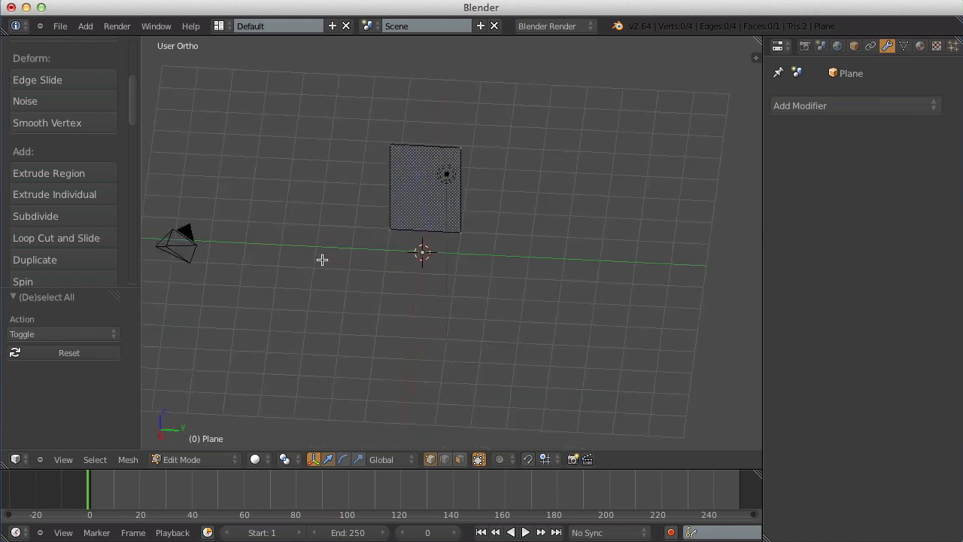
key("b")
left_click_drag(442, 115, 483, 272)
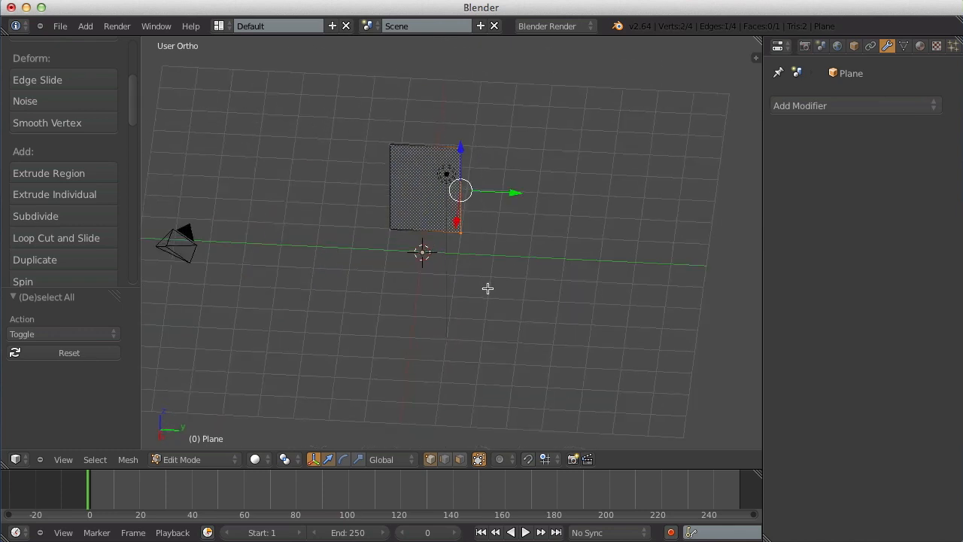
left_click_drag(510, 194, 653, 207)
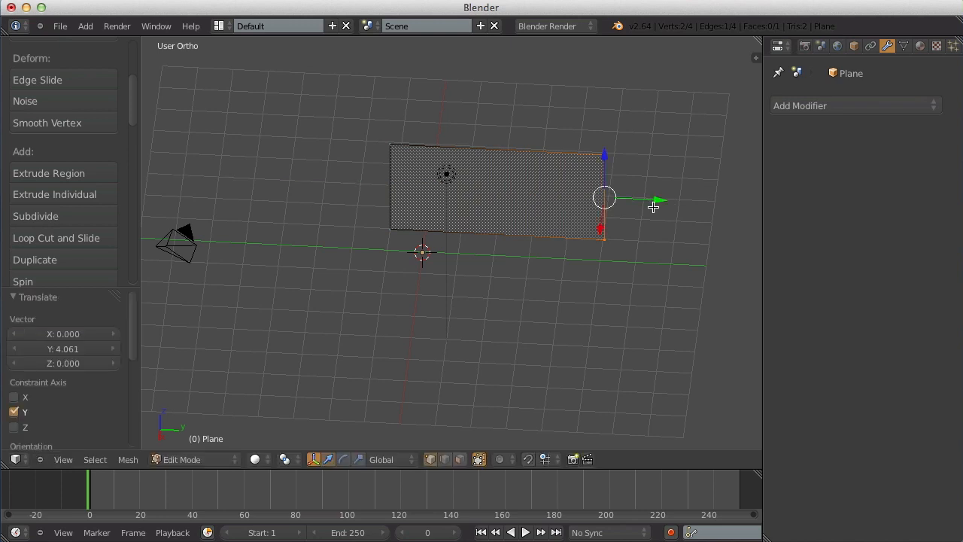
- In top view, extrude the wall's end edge about 5.142 along X and again about -5.121 along Y
key("KP_7")
middle_click_drag(488, 180, 505, 282, "shift")
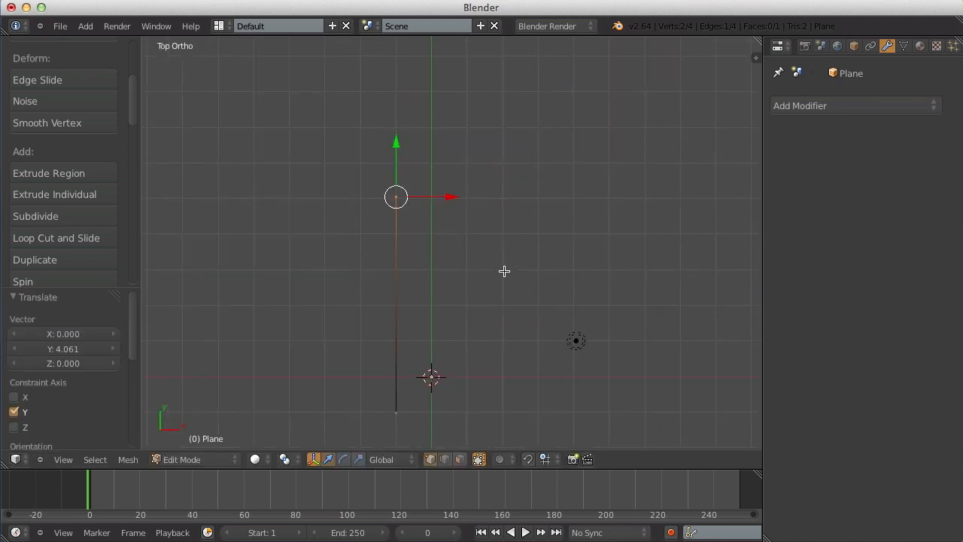
key("e")
left_click(455, 209)
left_click_drag(453, 195, 459, 189)
left_click(582, 198)
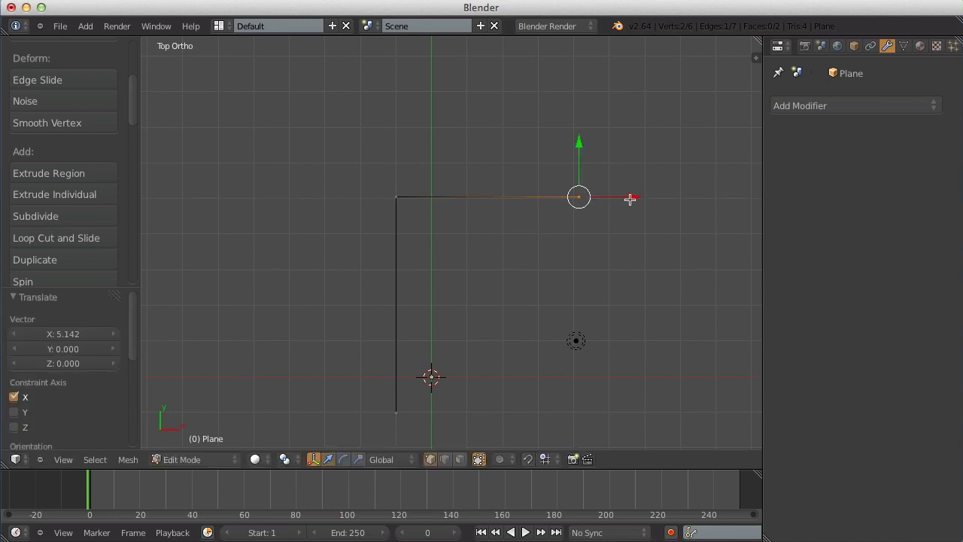
key("e")
left_click(584, 332)
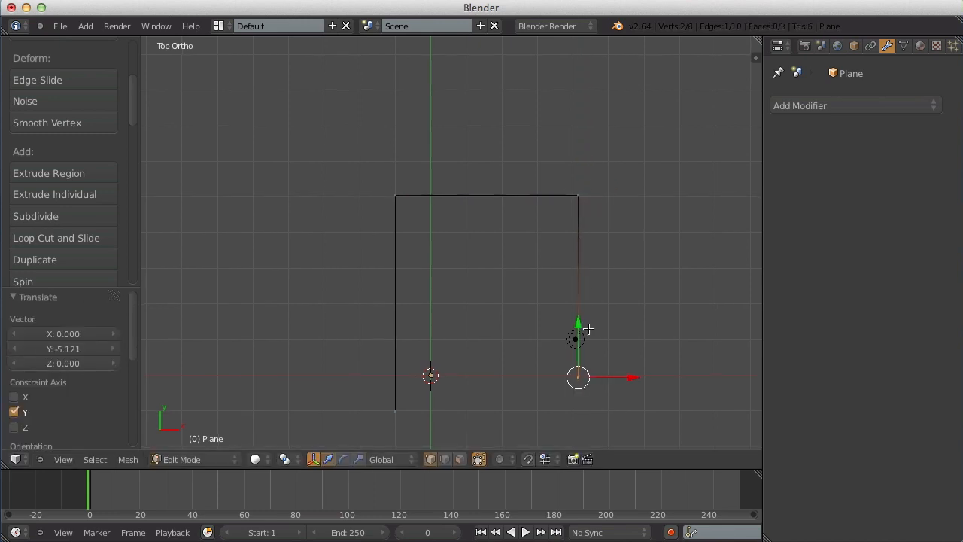
- Extrude the end edge 2 along X and again about -3.068 along Y to form a stepped corner
middle_click_drag(584, 333, 486, 95, "shift")
key("e")
left_click(563, 95)
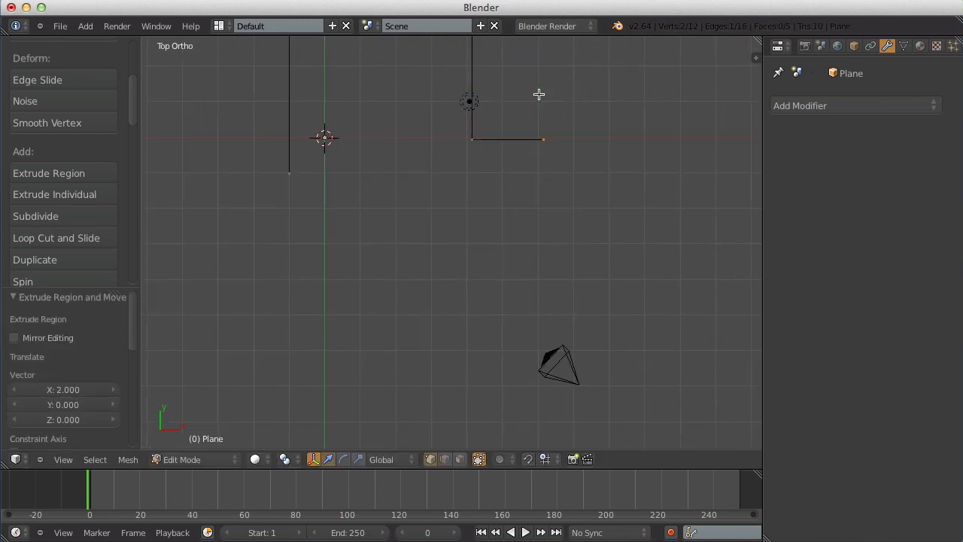
key("e")
key("y")
left_click(568, 197)
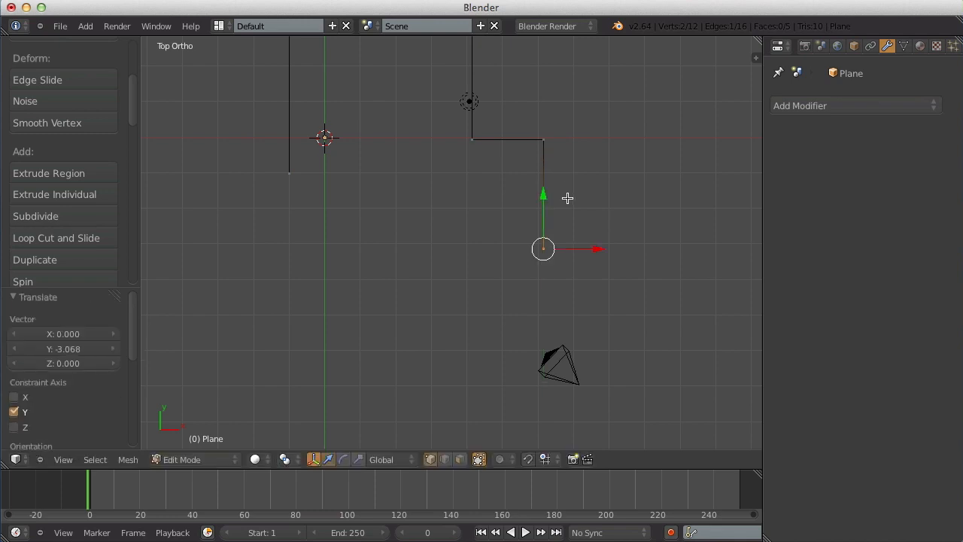
- Select both open vertical end edges of the walls and fill a face between them to close the outline
middle_click_drag(565, 198, 455, 248)
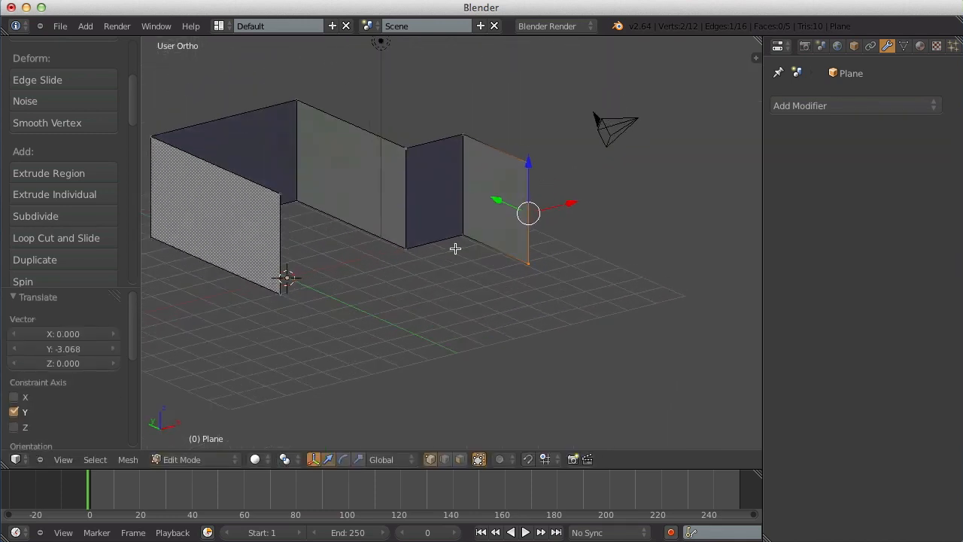
right_click(284, 198, "shift")
right_click(276, 304, "shift")
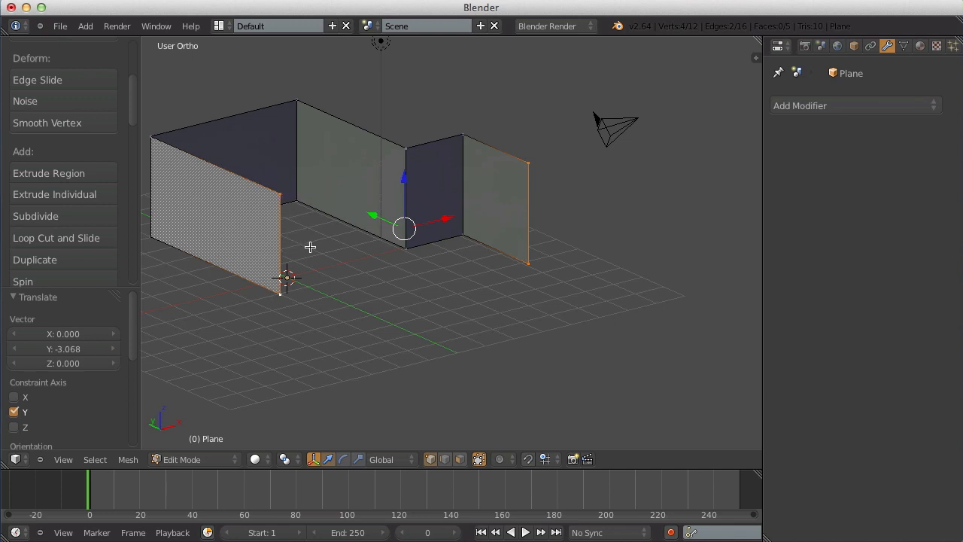
middle_click_drag(629, 188, 529, 198)
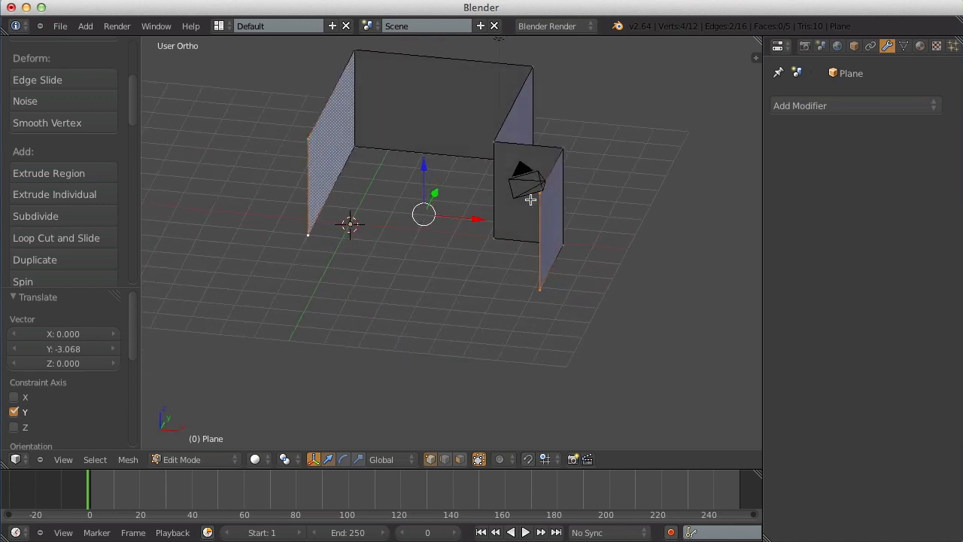
key("f")
key("a")
key("Tab")
key("Tab")
scroll(624, 210, "up", 3)
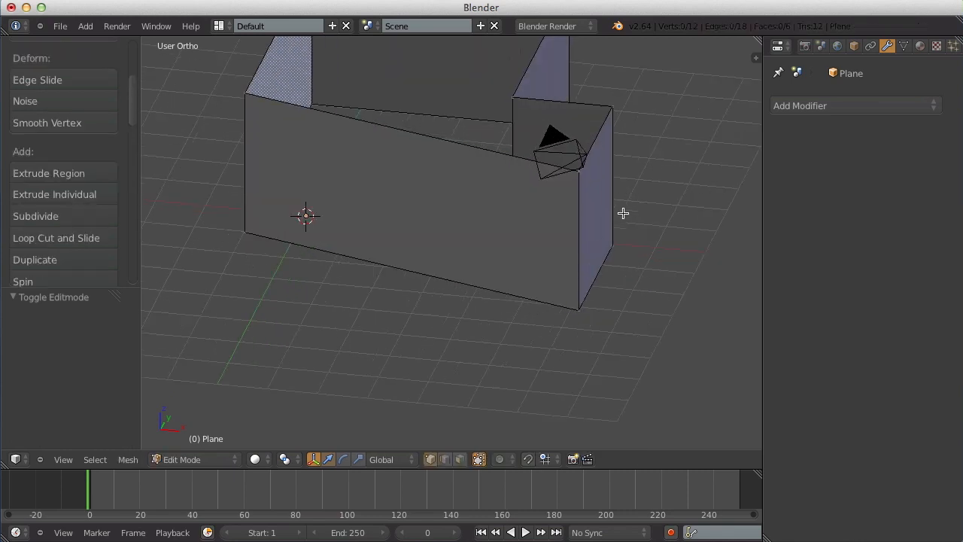
- Add two evenly spaced vertical loop cuts to the closing wall
mouse_move(613, 231)
middle_mouse_down()
mouse_move(542, 264)
mouse_move(380, 283)
mouse_move(626, 373)
mouse_move(717, 340)
mouse_move(493, 227)
middle_mouse_up()
scroll(537, 271, "down", 5)
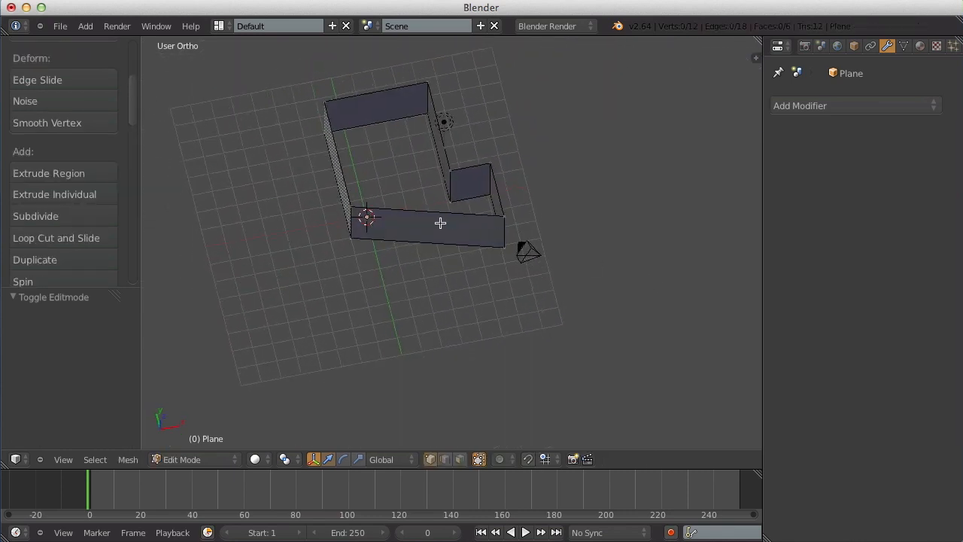
key("ctrl+r")
scroll(426, 224, "up", 2)
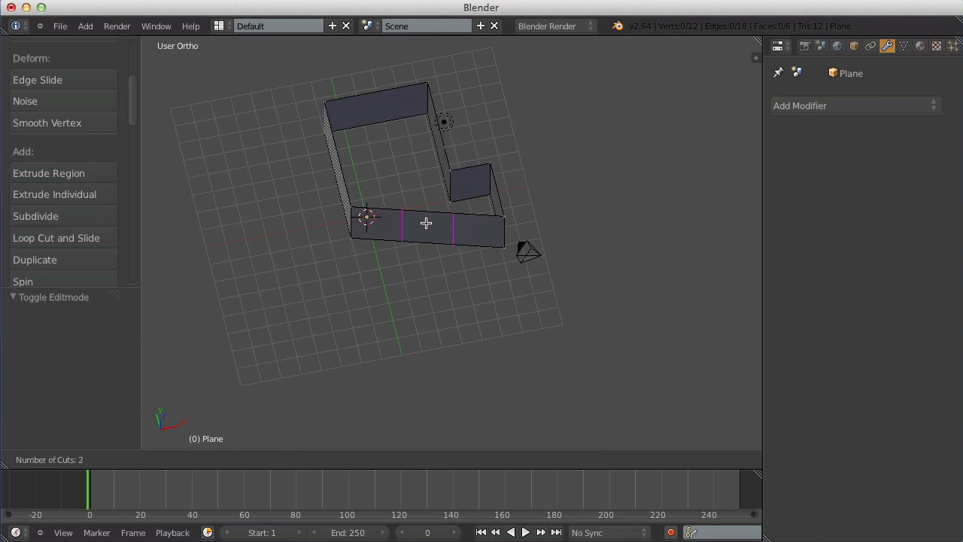
left_click(426, 223)
right_click(426, 222)
- In top view, move the two new cut edges outward to angle the closing wall, and return to Object Mode
key("KP_7")
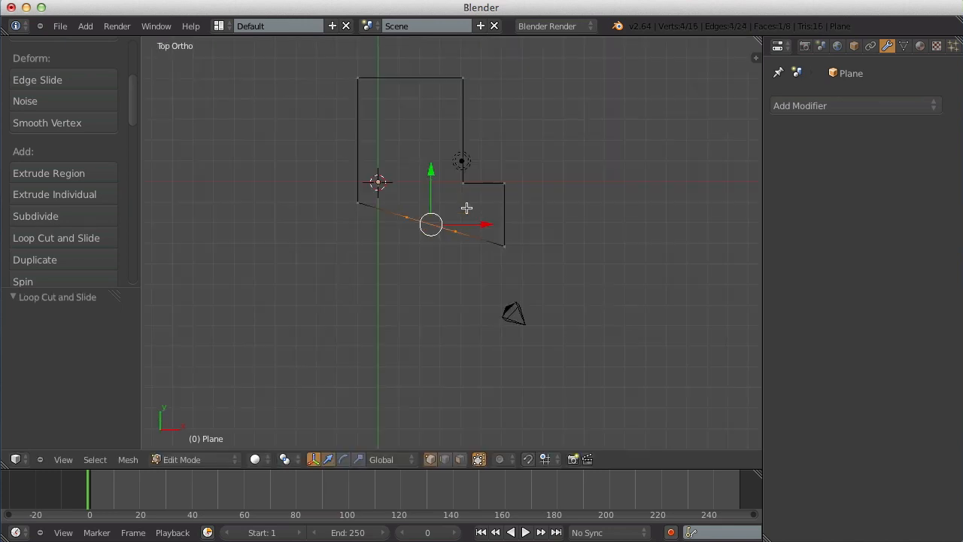
scroll(468, 198, "up", 3)
key("g")
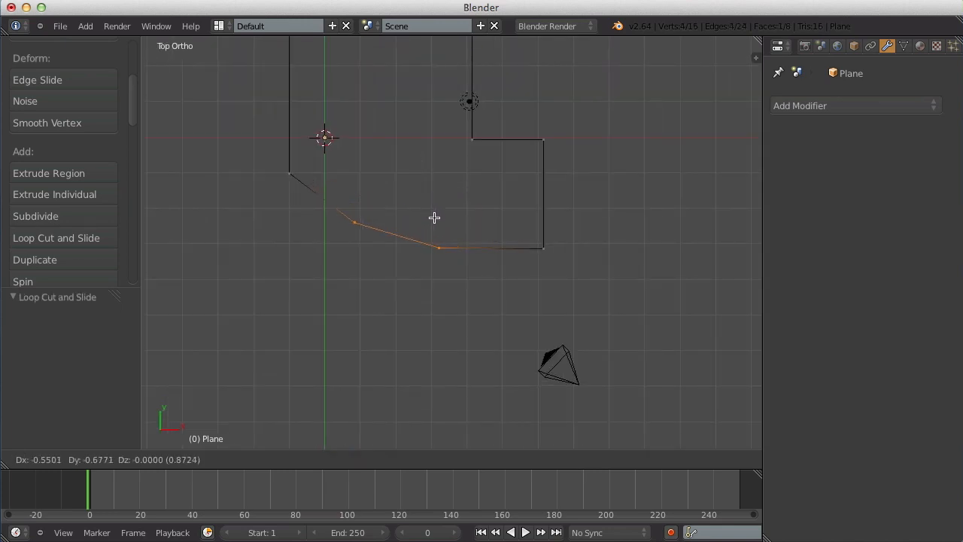
left_click(435, 229)
key("a")
scroll(428, 326, "down", 3)
middle_click_drag(428, 327, 507, 235)
key("Tab")
scroll(464, 218, "up", 1)
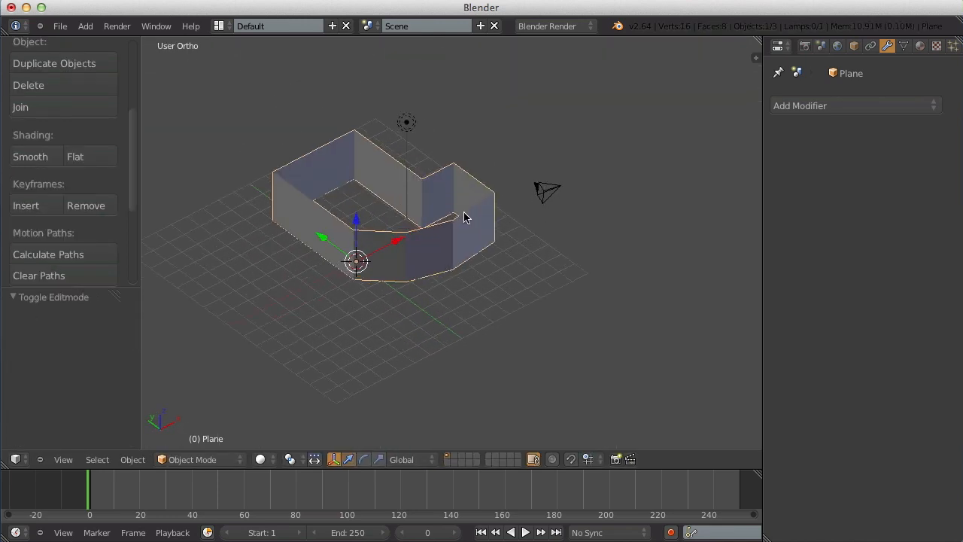
- Add a Solidify modifier to the wall mesh
left_click(828, 106)
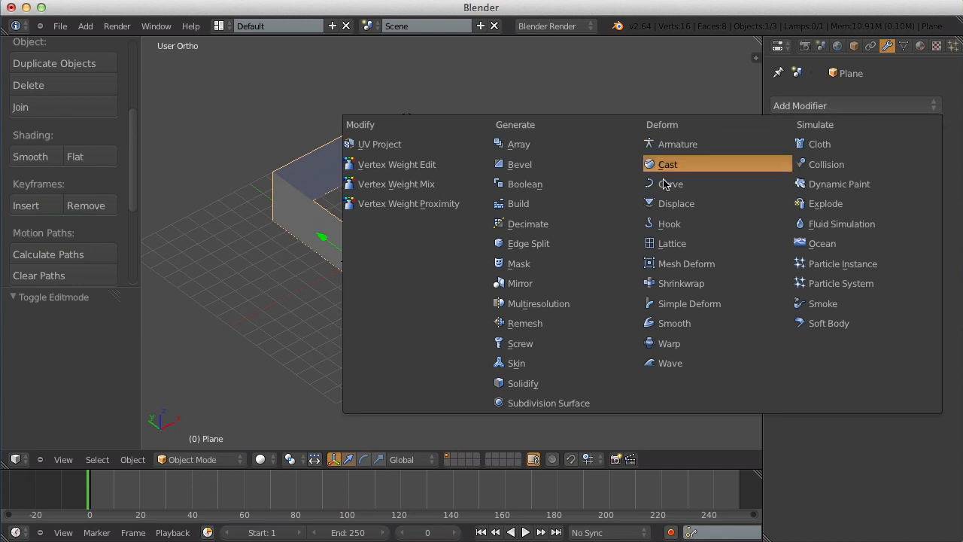
left_click(531, 385)
scroll(473, 307, "up", 6)
scroll(483, 308, "down", 5)
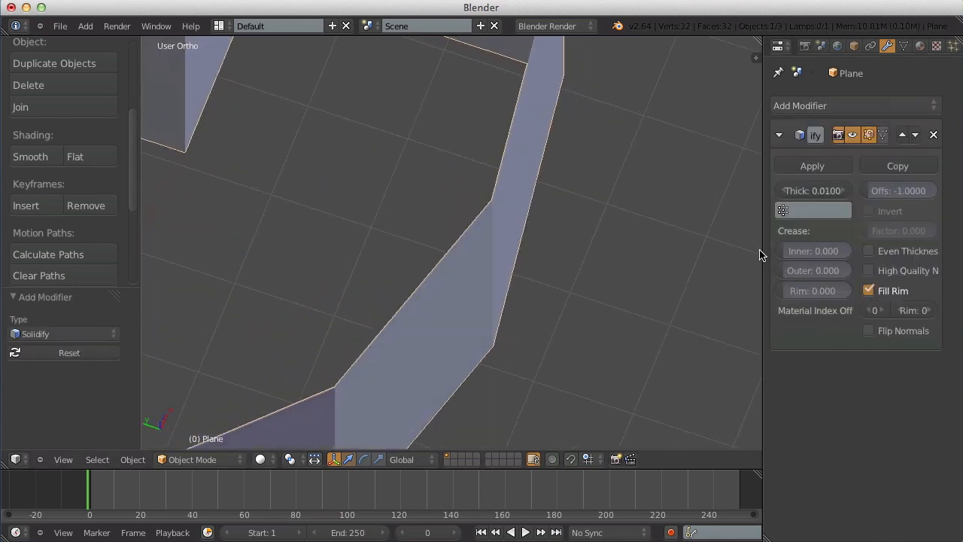
- Set the Solidify thickness to about 0.2261, deselect the object and inspect the thickened walls from several sides
left_click_drag(800, 194, 862, 200)
key("Tab")
key("Tab")
scroll(338, 195, "down", 8)
key("a")
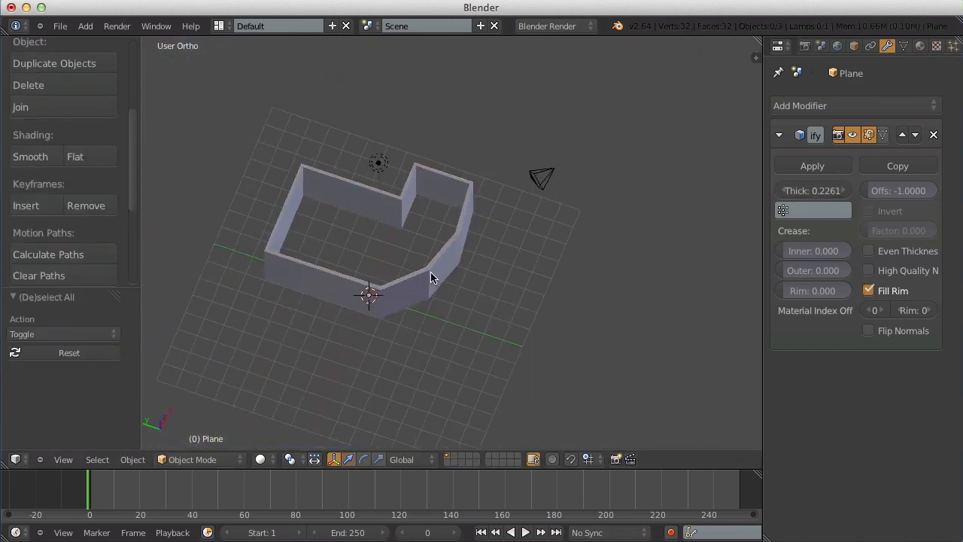
middle_click_drag(432, 275, 722, 312)
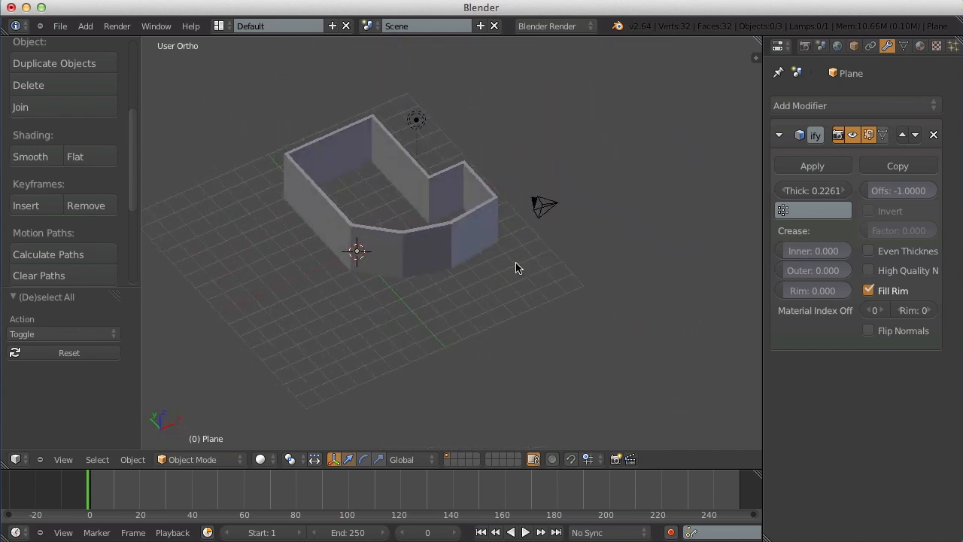
scroll(518, 266, "up", 4)
scroll(487, 266, "down", 3)
middle_click_drag(602, 273, 314, 288)
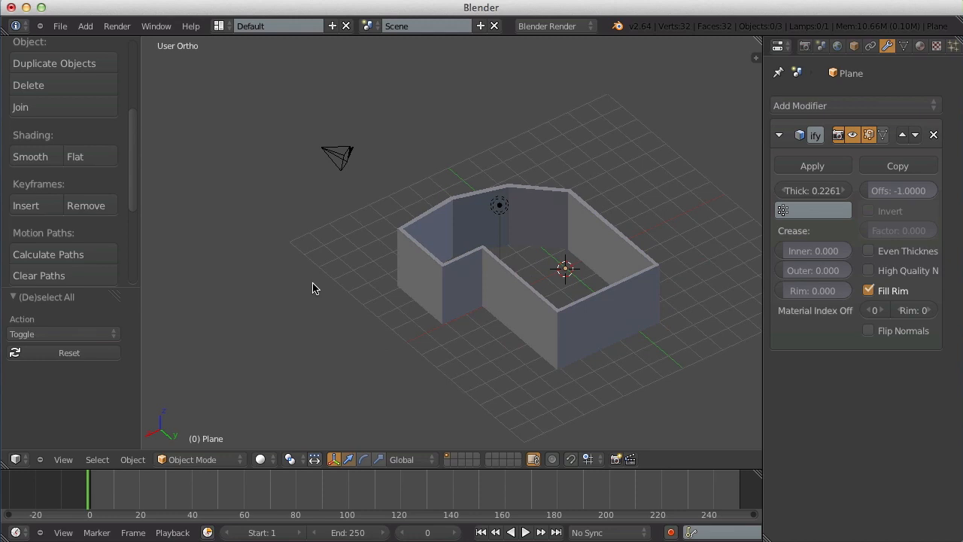